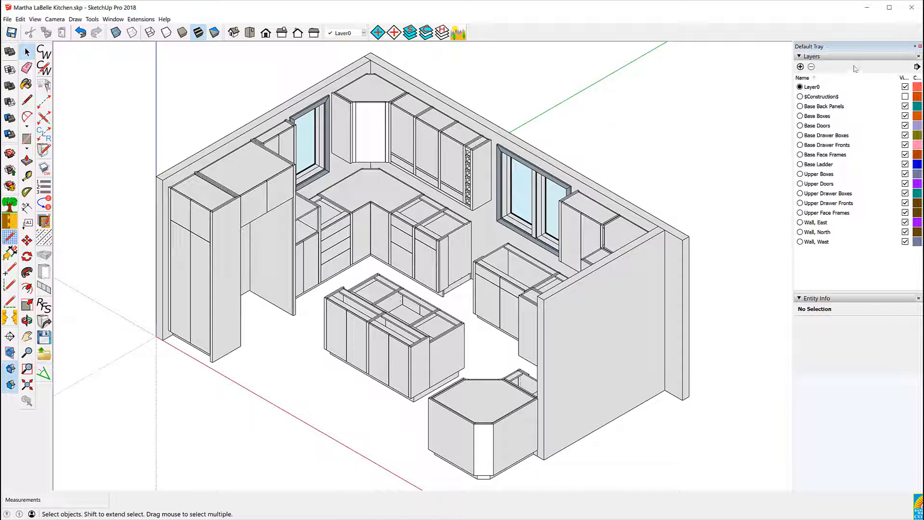
Close the kitchen model, saving its changes
left_click(913, 9)
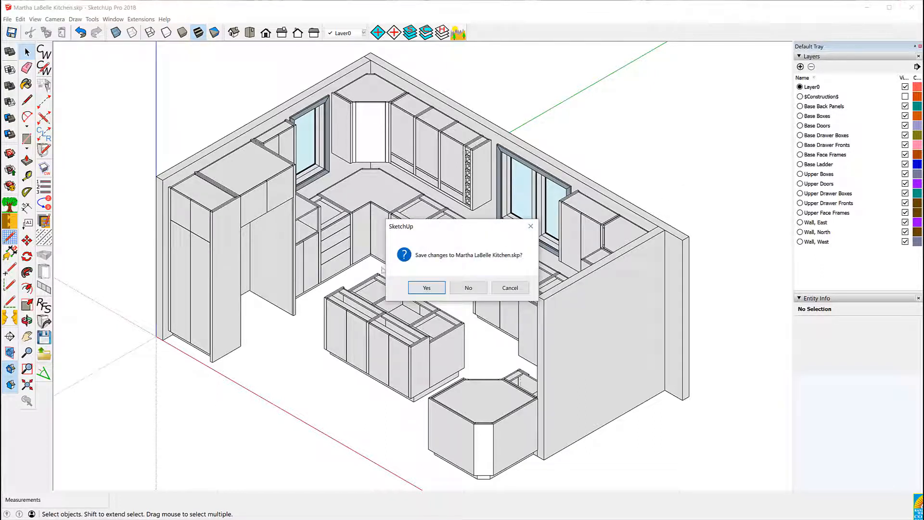
left_click(426, 288)
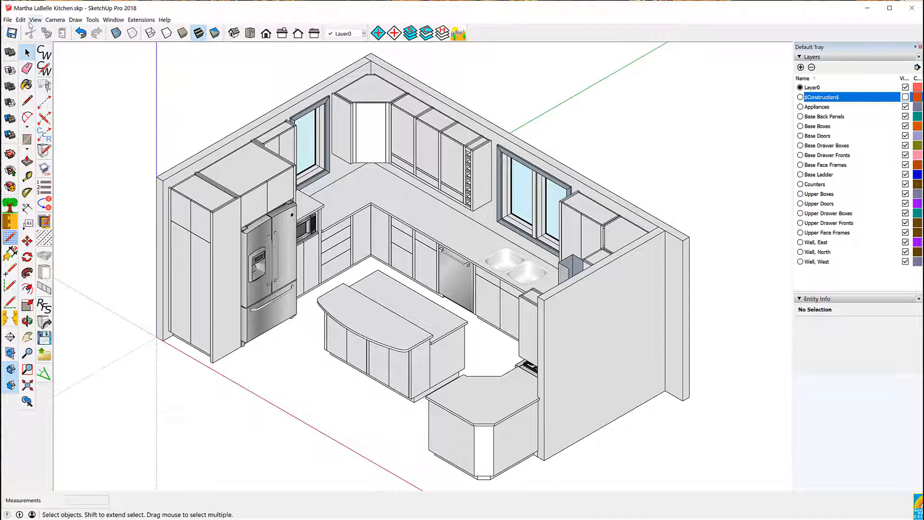
Switch the camera from parallel projection to Perspective
left_click(52, 21)
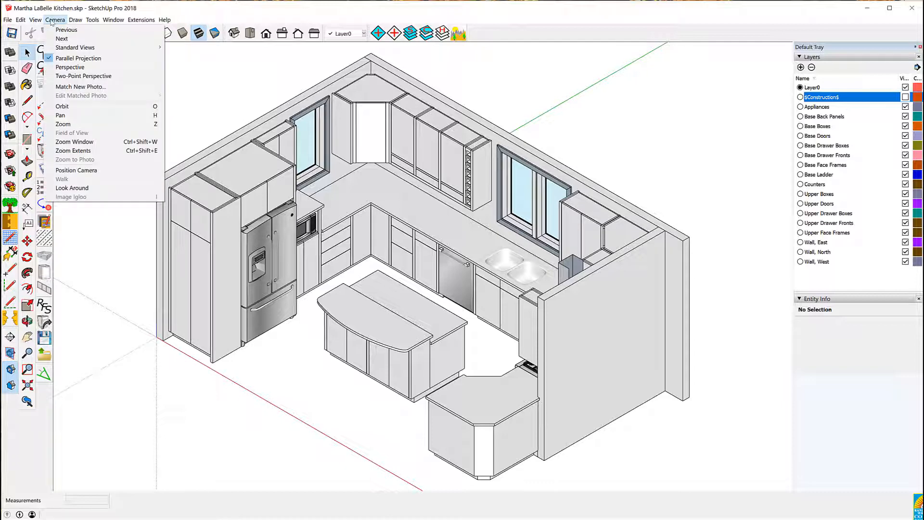
left_click(69, 68)
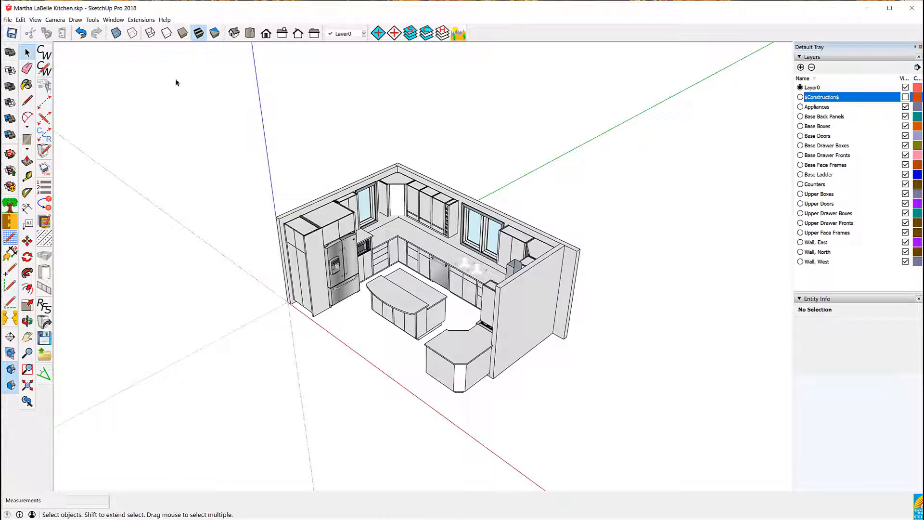
Hide the axes and the guides in the view
left_click(36, 20)
left_click(48, 85)
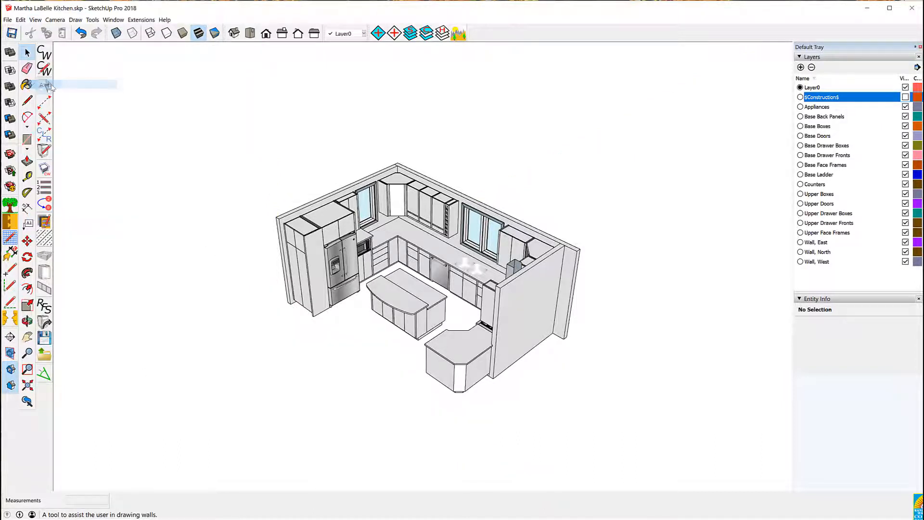
left_click(35, 20)
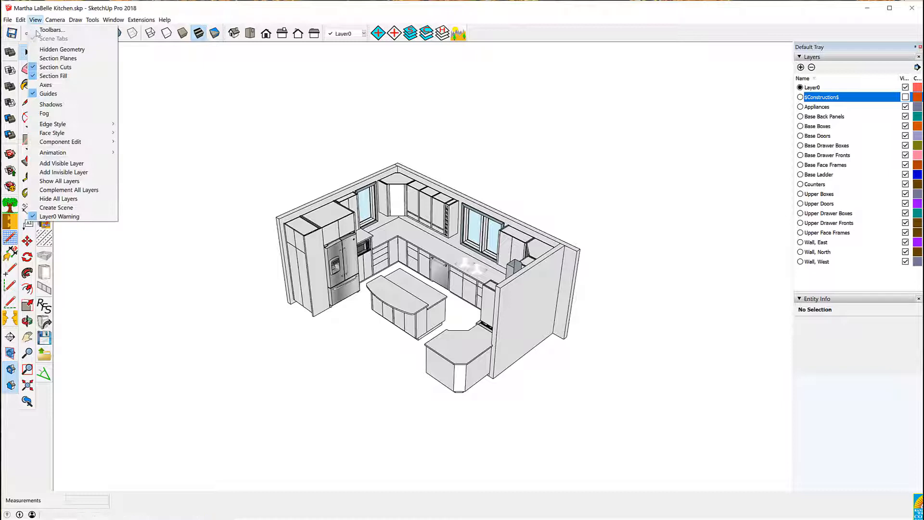
left_click(44, 95)
Turn off the display of section cuts and section fill
left_click(35, 20)
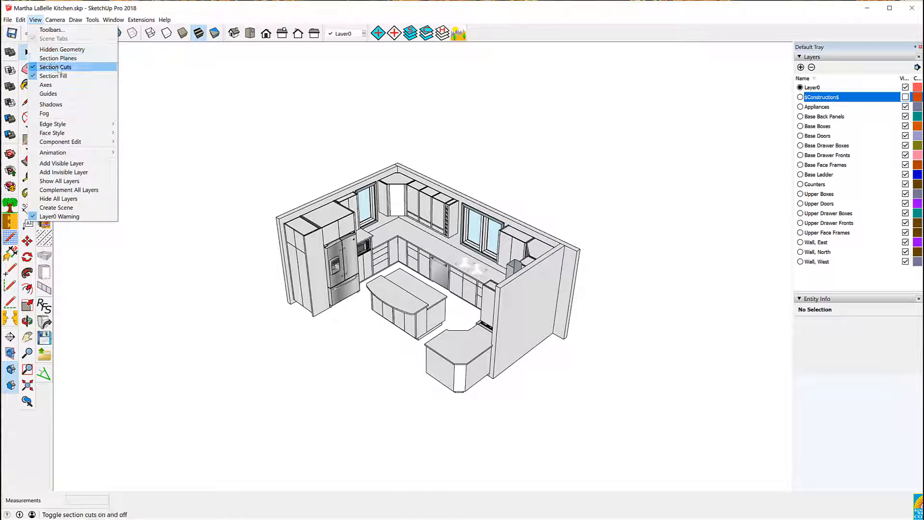
left_click(55, 67)
left_click(35, 20)
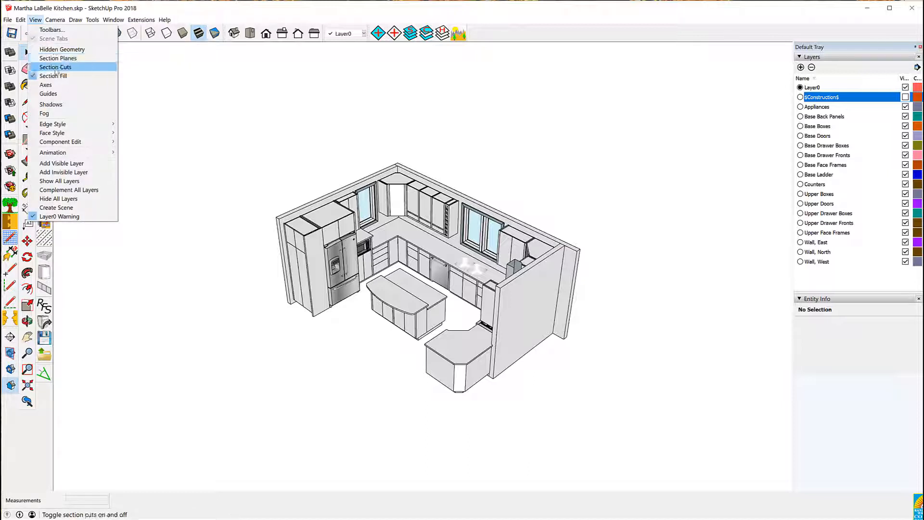
left_click(60, 77)
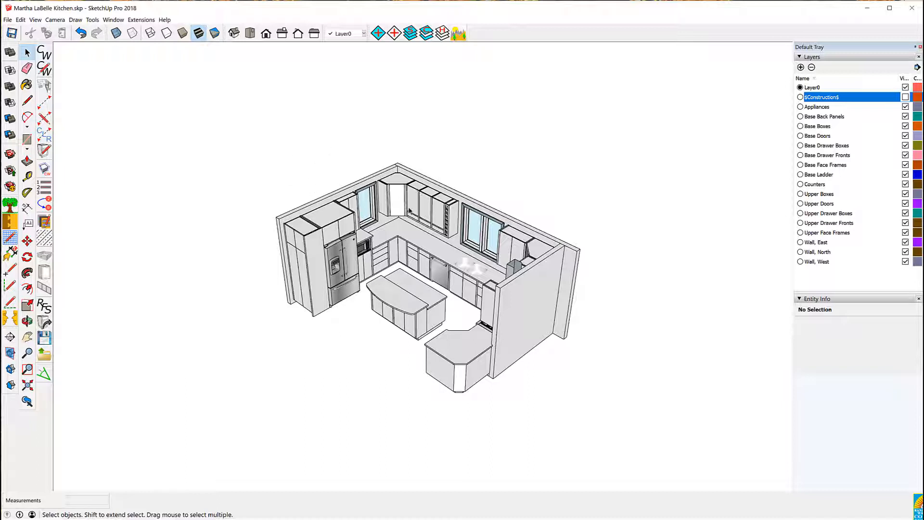
Create a scene named Northwest Perspective from an orbited, zoomed-to-extents view, updating the active style
left_click(27, 385)
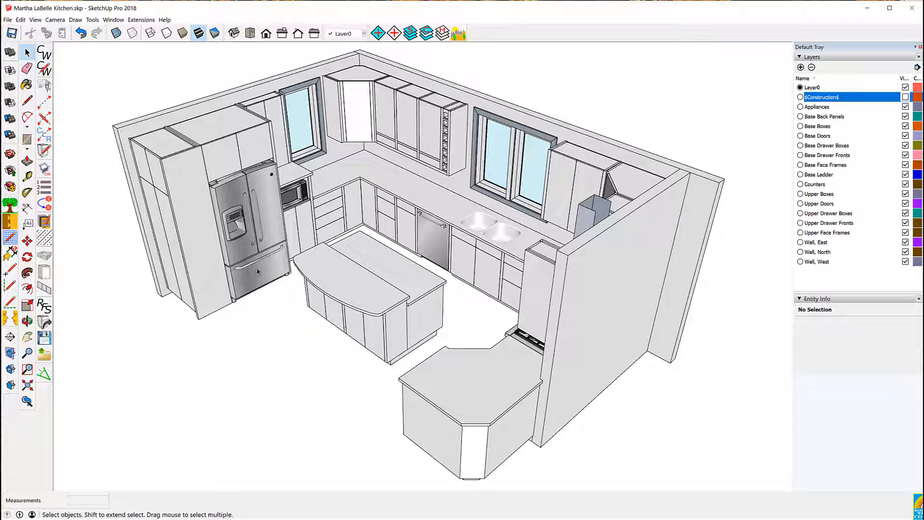
key("o")
left_click_drag(279, 310, 335, 288)
key("space")
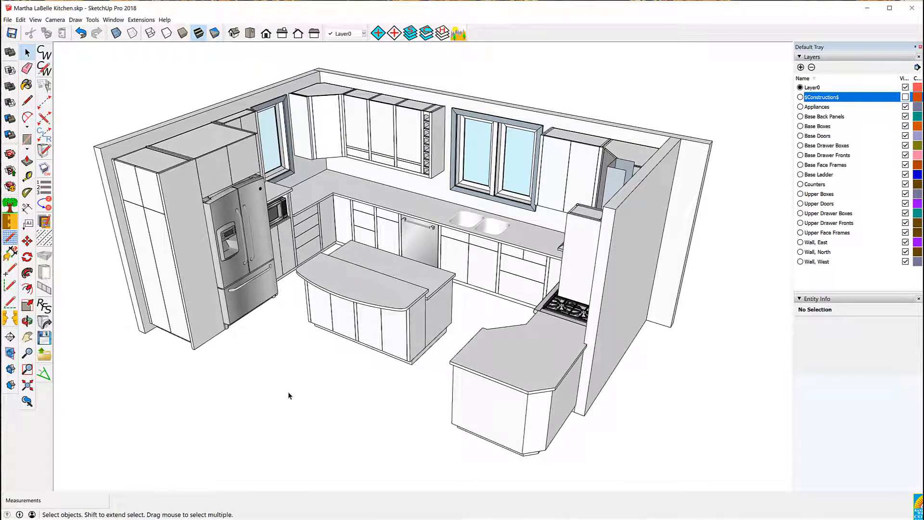
left_click(28, 386)
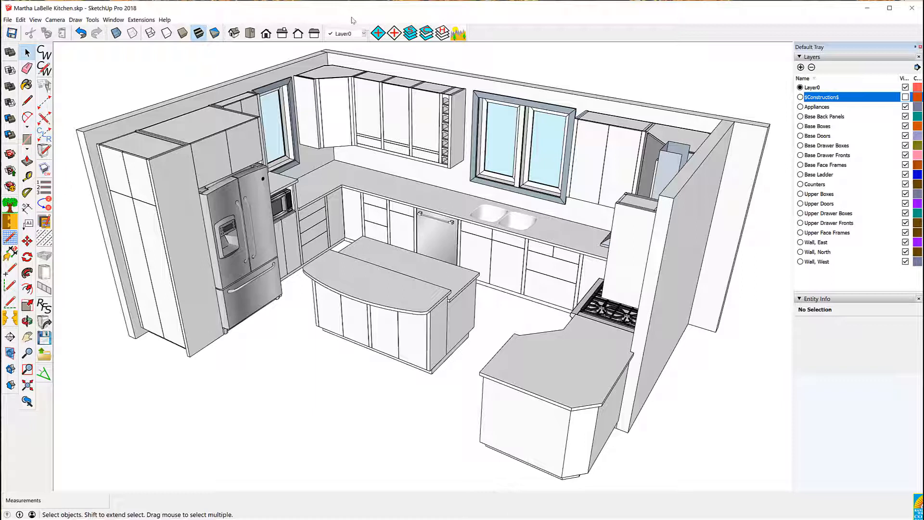
left_click(459, 37)
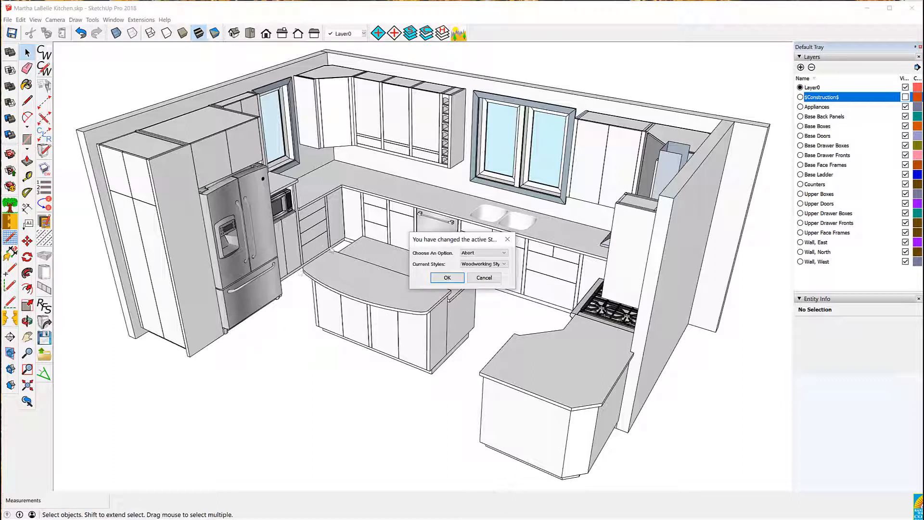
left_click(482, 254)
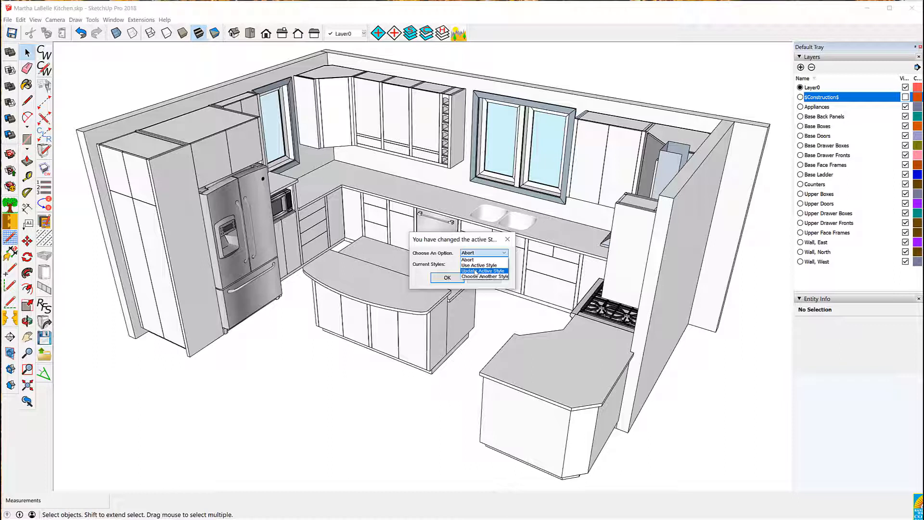
left_click(476, 271)
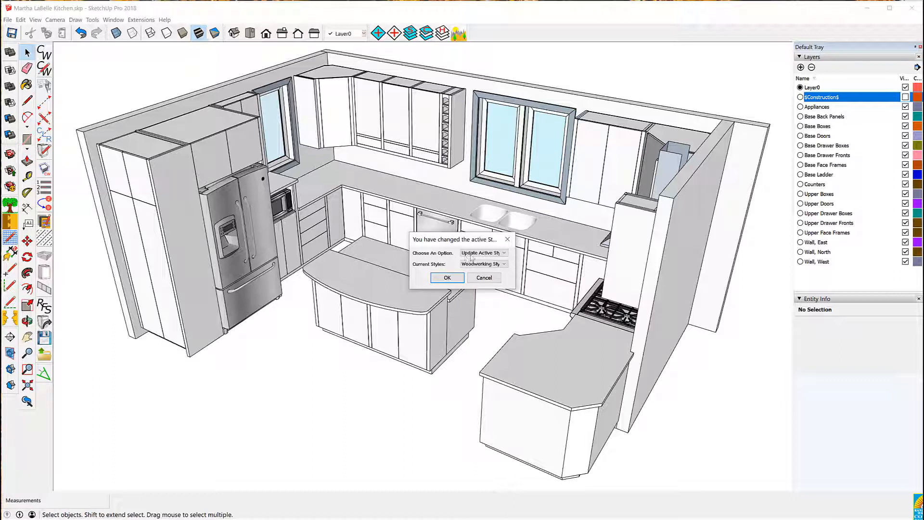
left_click(448, 277)
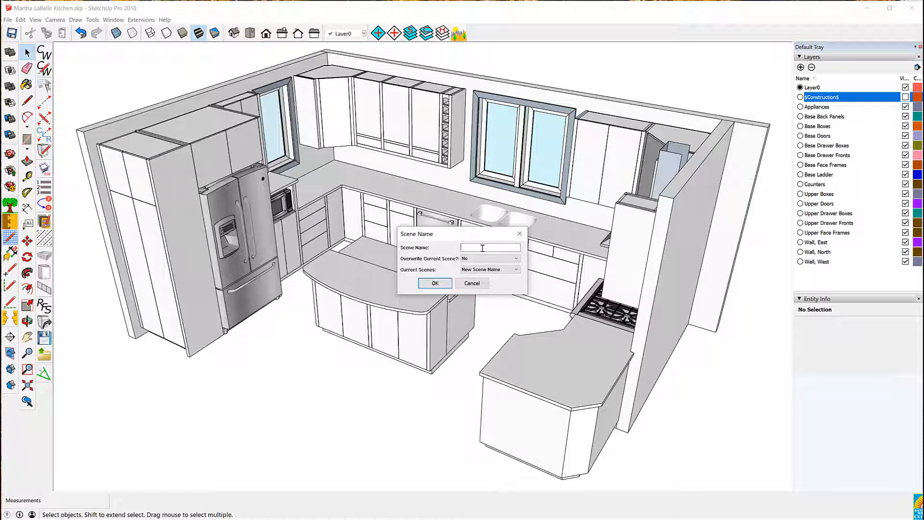
left_click(479, 249)
type("ve")
left_click(436, 287)
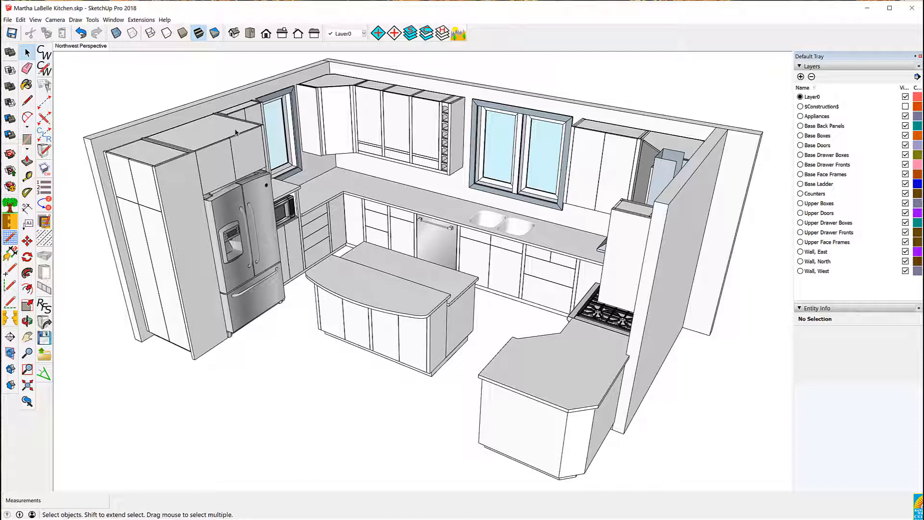
Create a scene named Northeast Perspective from the kitchen orbited to the northeast corner
middle_click_drag(235, 130, 540, 147)
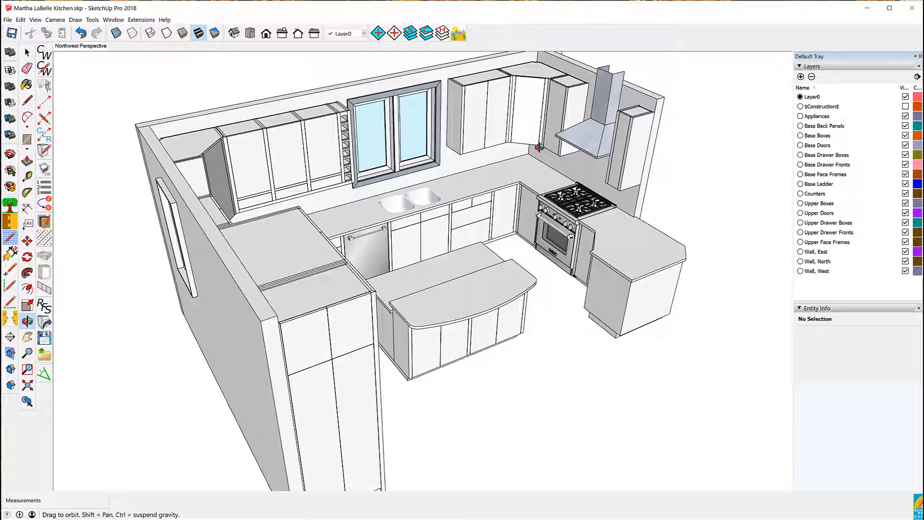
scroll(410, 135, "down", 3)
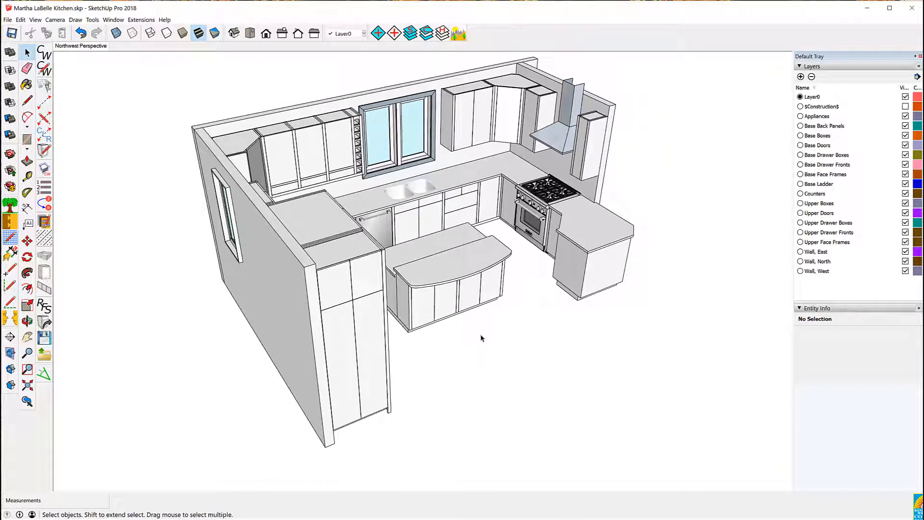
left_click(28, 385)
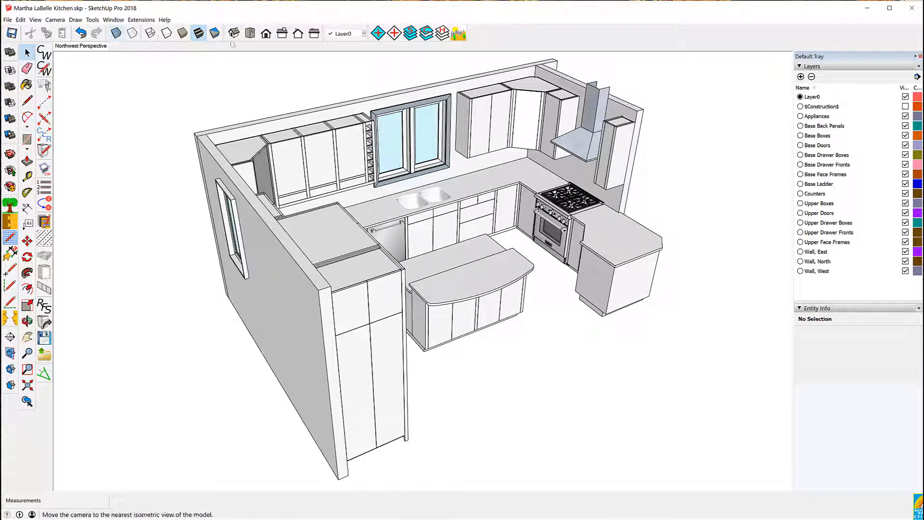
left_click(461, 34)
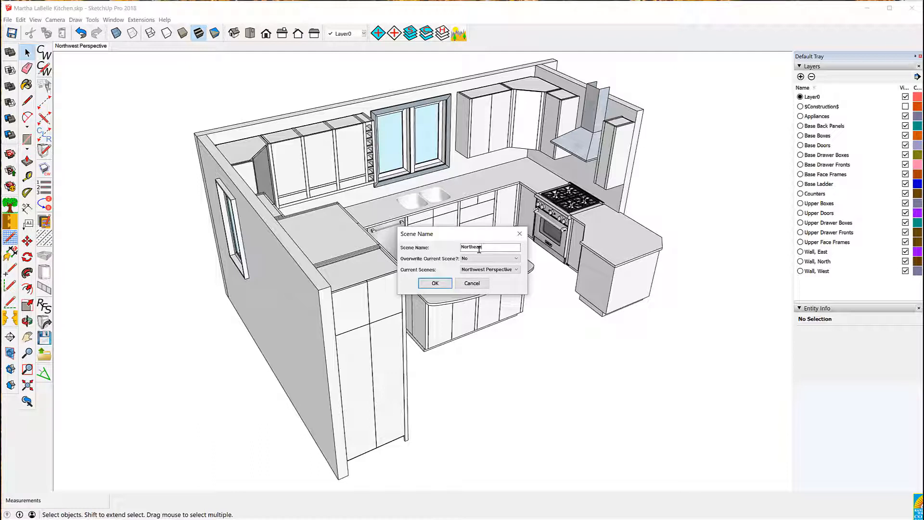
type("spective")
left_click(435, 284)
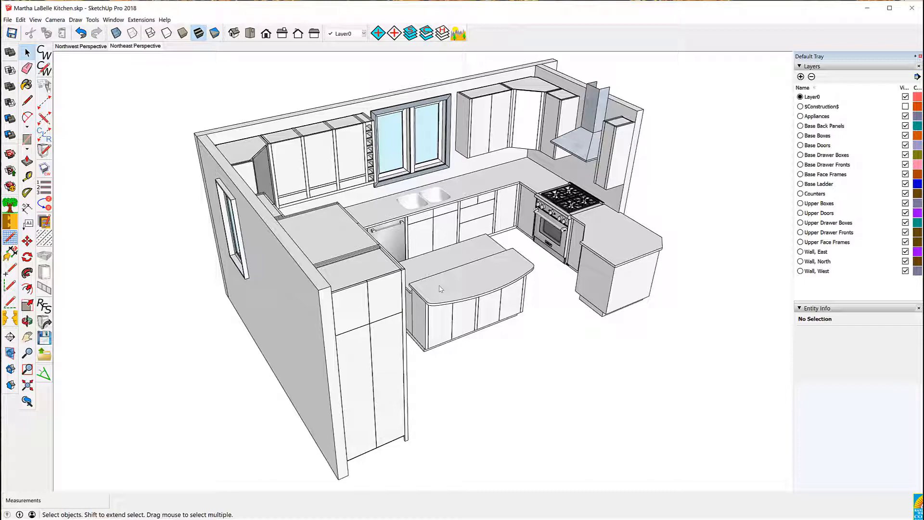
Create a scene named Southeast Perspective from the kitchen orbited to the southeast corner
left_click(470, 273)
left_click(153, 103)
middle_click_drag(152, 103, 539, 137)
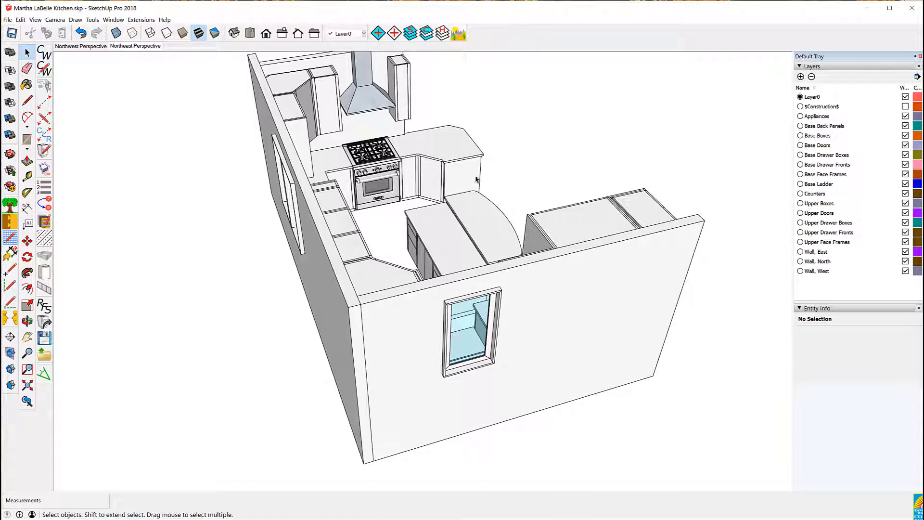
middle_click_drag(155, 335, 254, 348)
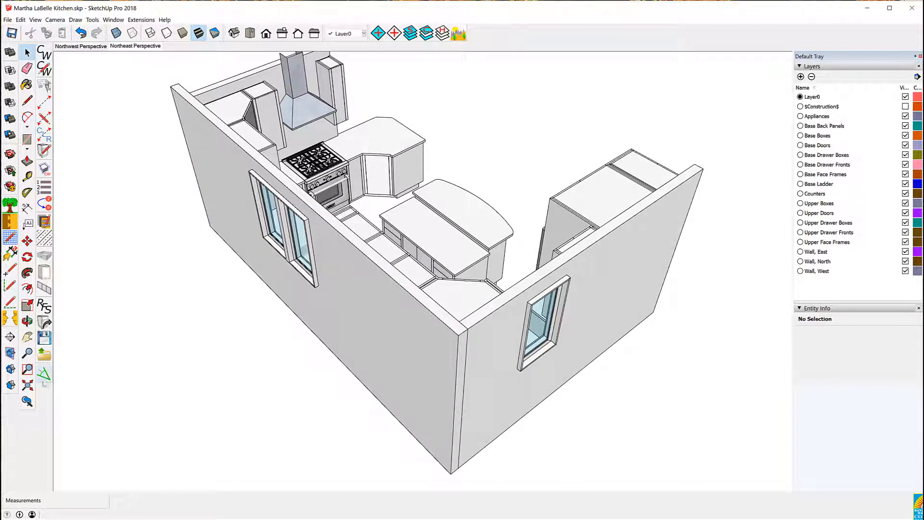
left_click(28, 385)
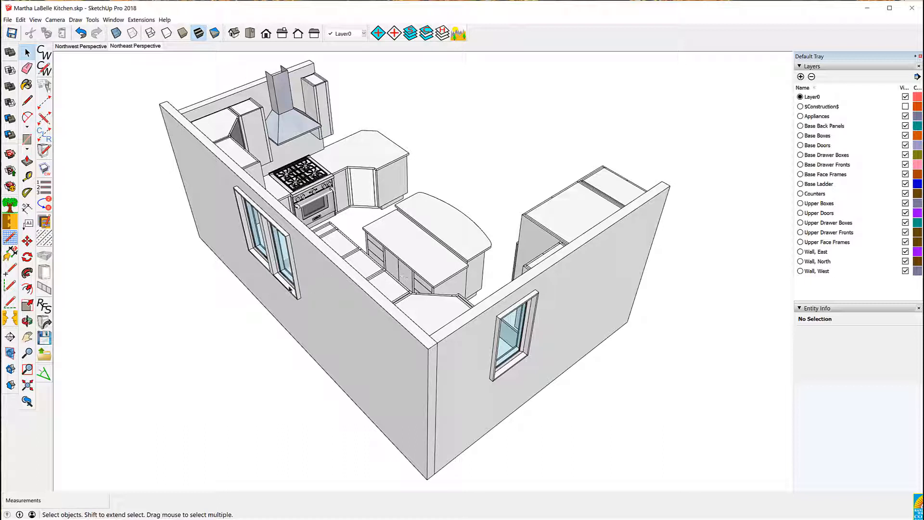
middle_click_drag(207, 278, 211, 307)
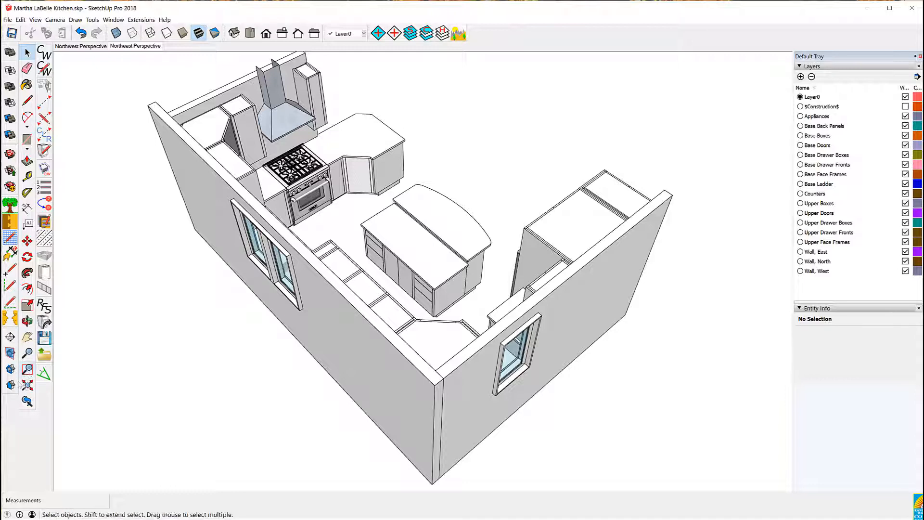
left_click(27, 385)
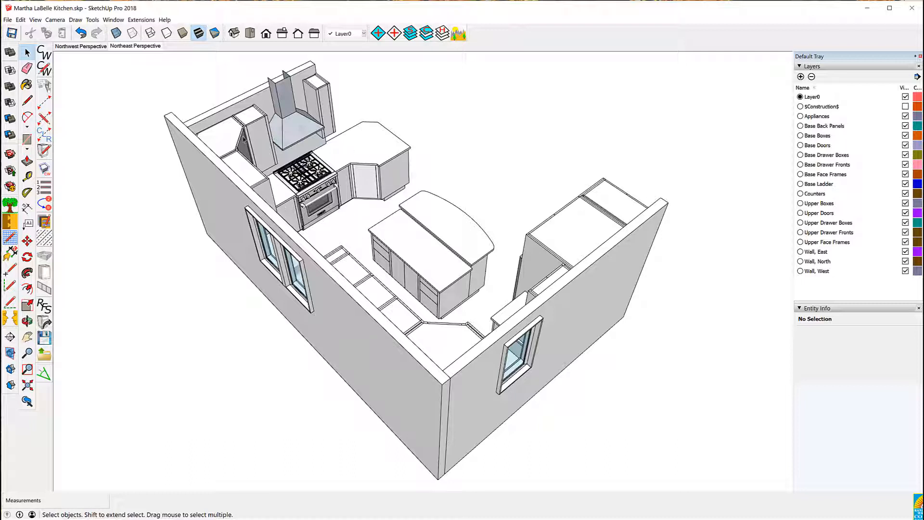
left_click(460, 33)
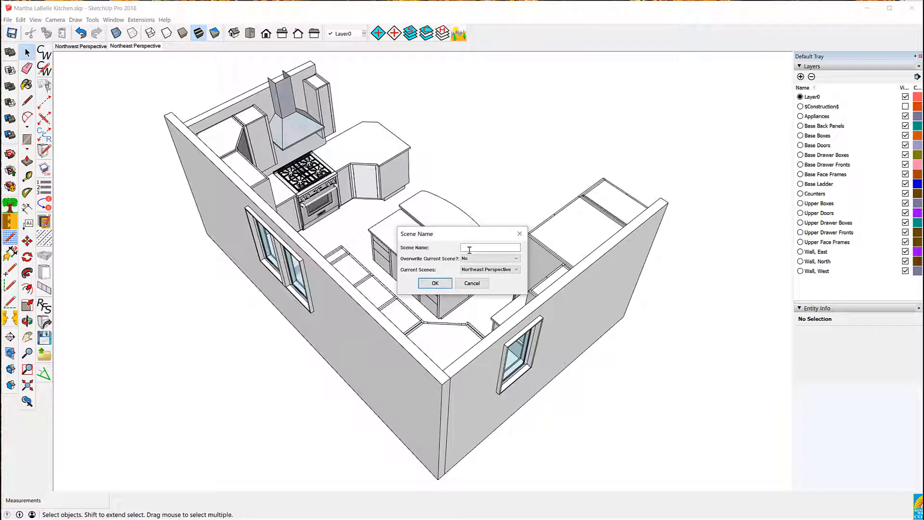
type("Southeast Perspective")
left_click(435, 283)
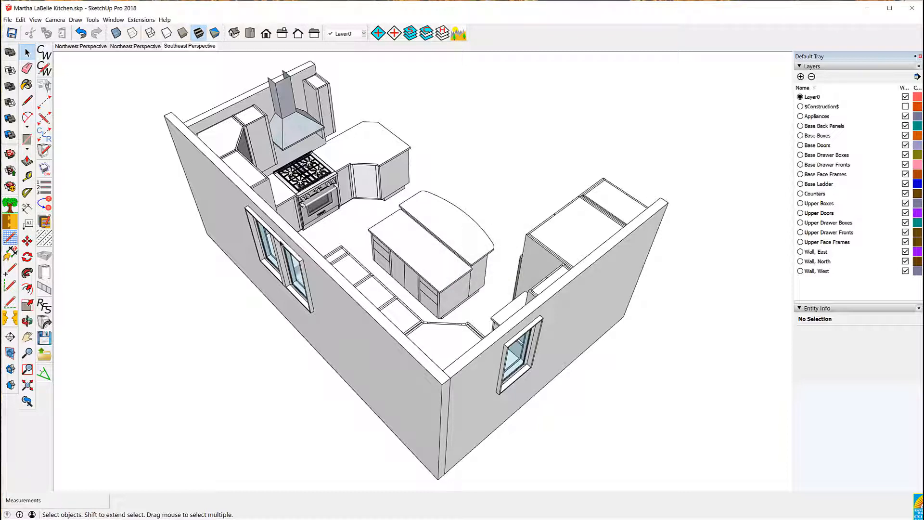
Create a scene named Southwest Perspective from the kitchen orbited to the southwest corner
middle_click_drag(224, 201, 775, 196)
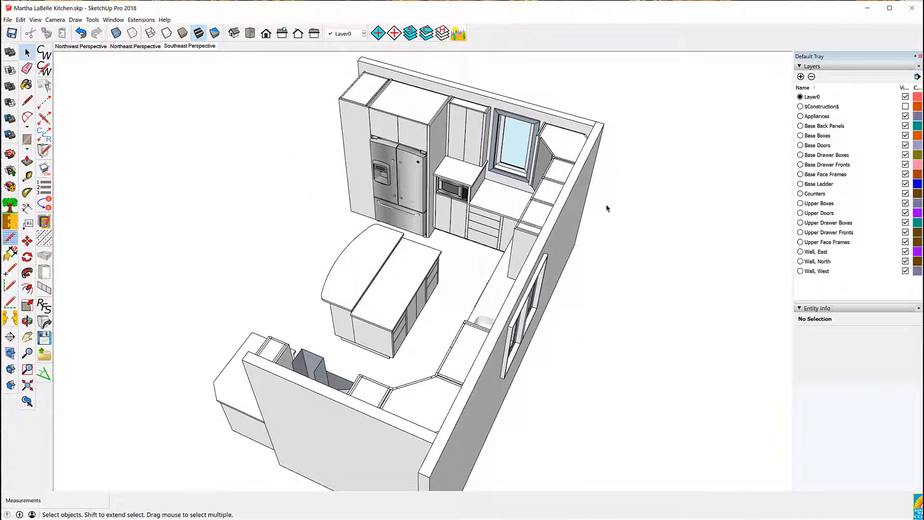
middle_click_drag(501, 206, 479, 178)
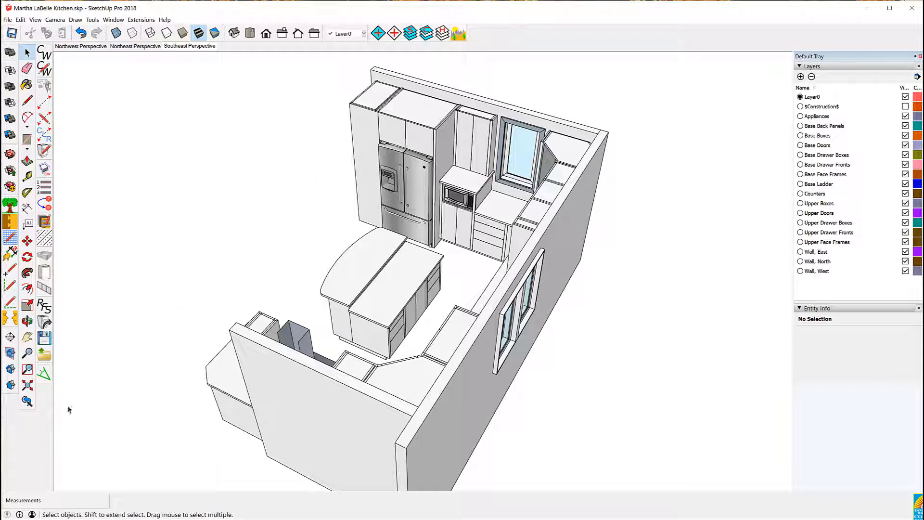
left_click(28, 385)
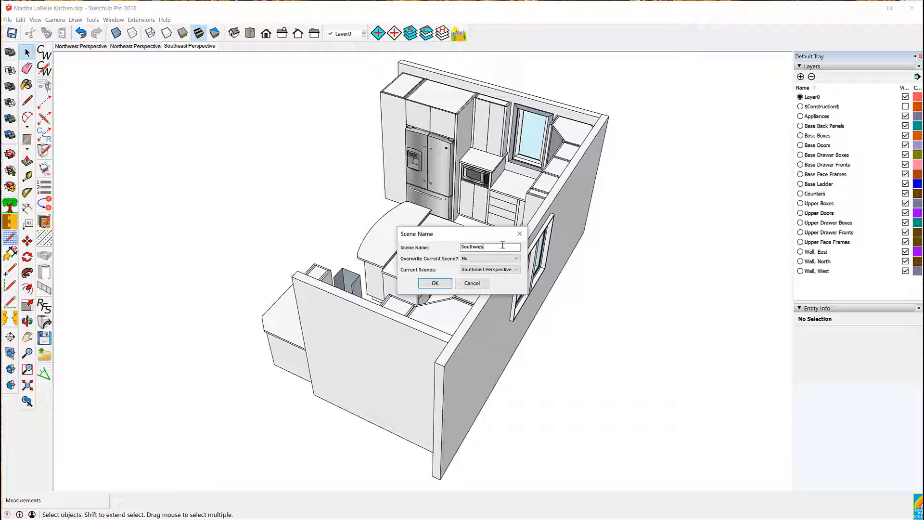
type("Perspective")
left_click(436, 283)
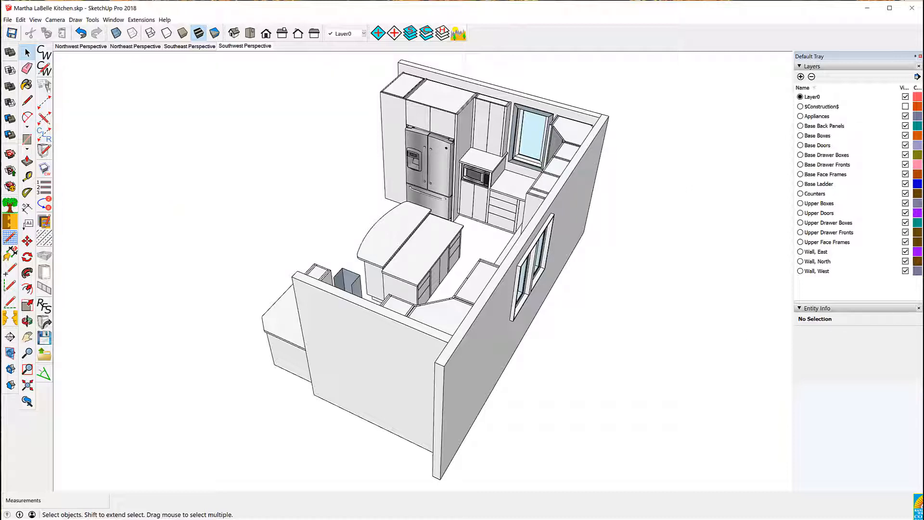
Hide the Wall, North layer
left_click(900, 252)
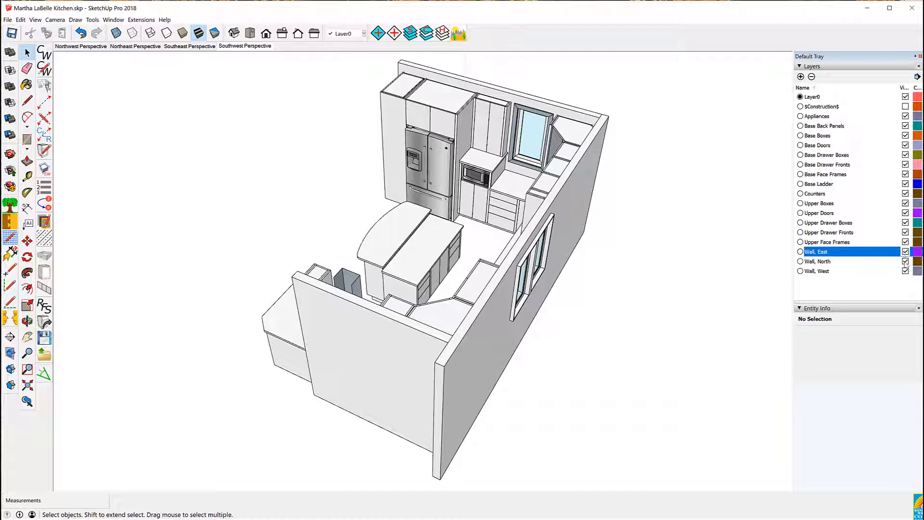
left_click(905, 261)
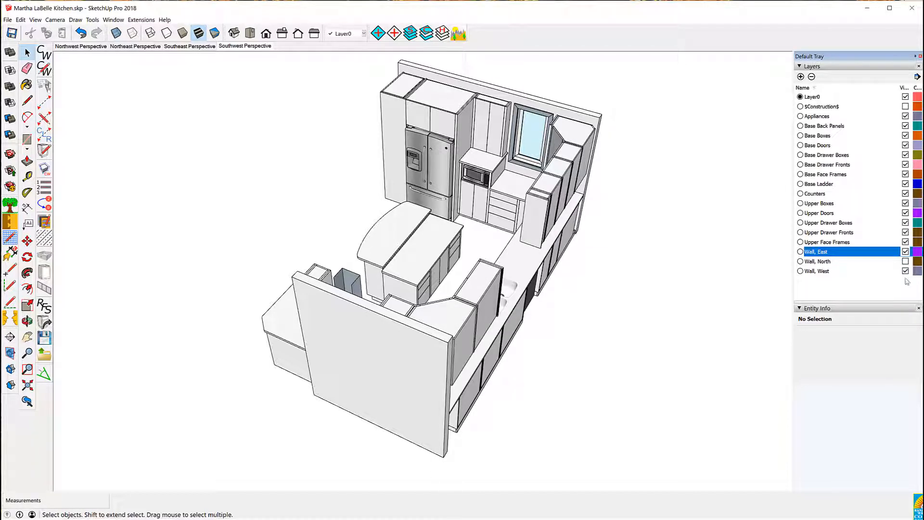
Hide the Wall, West, Wall, East, Counters and Appliances layers
left_click(905, 271)
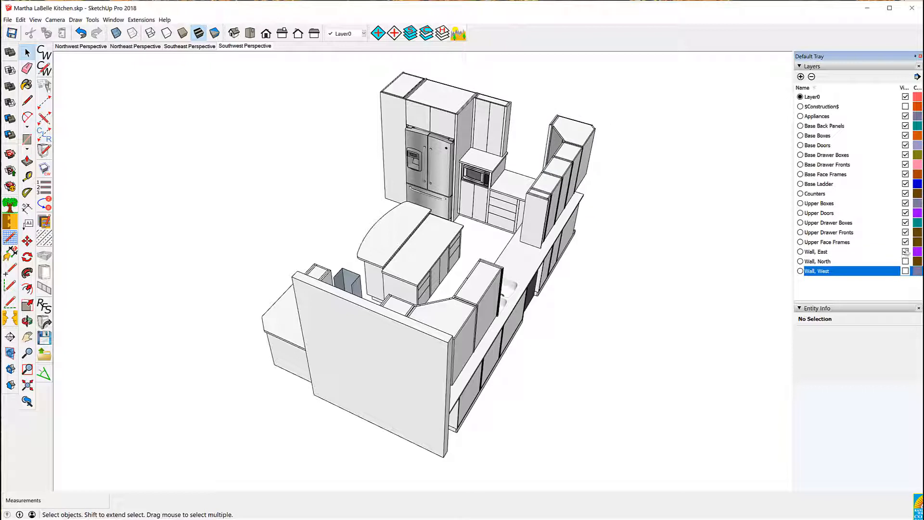
left_click(906, 252)
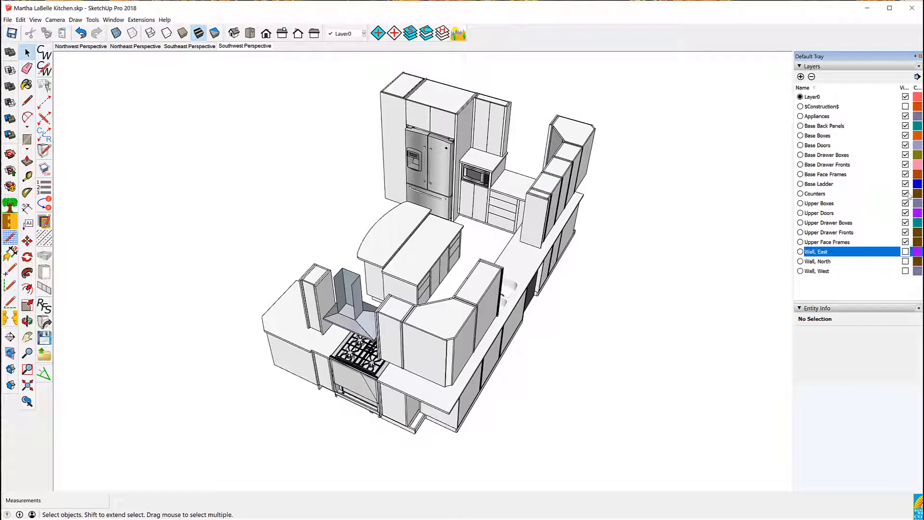
left_click(905, 194)
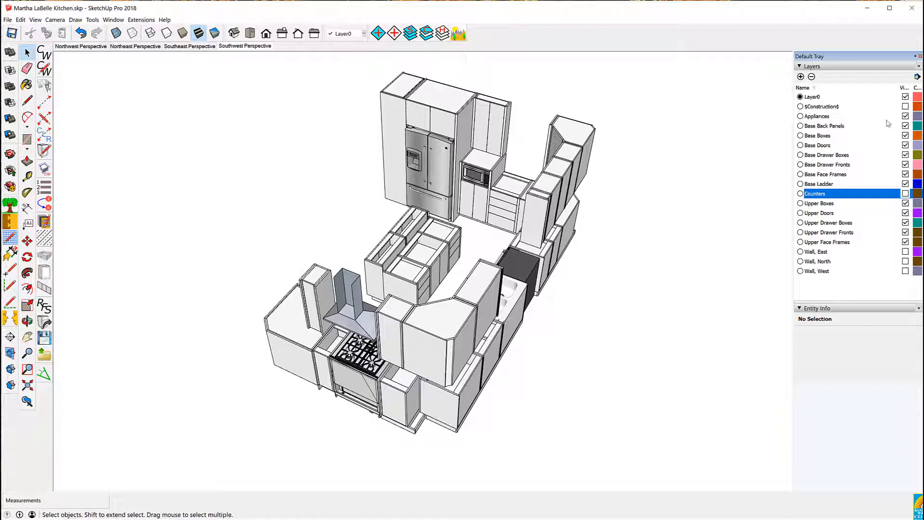
left_click(906, 116)
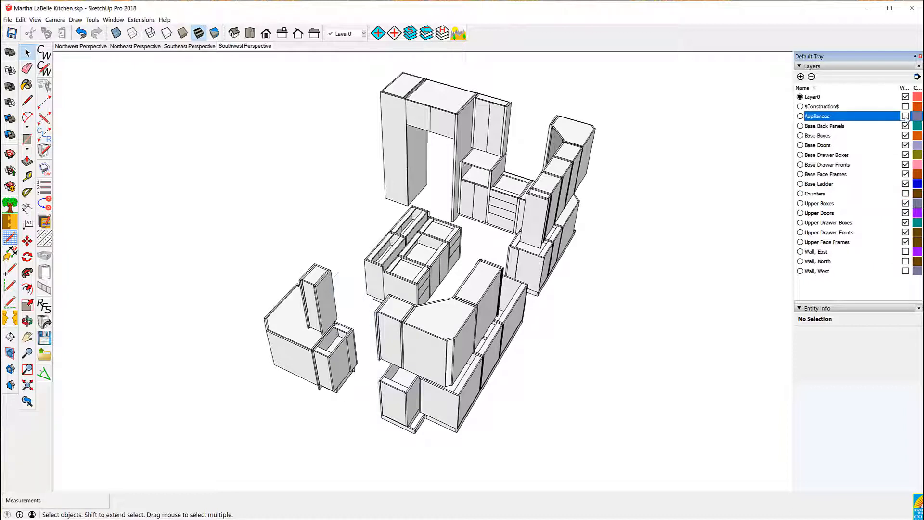
Switch the camera to Parallel Projection and set an isometric view zoomed to the model's extents
left_click(61, 21)
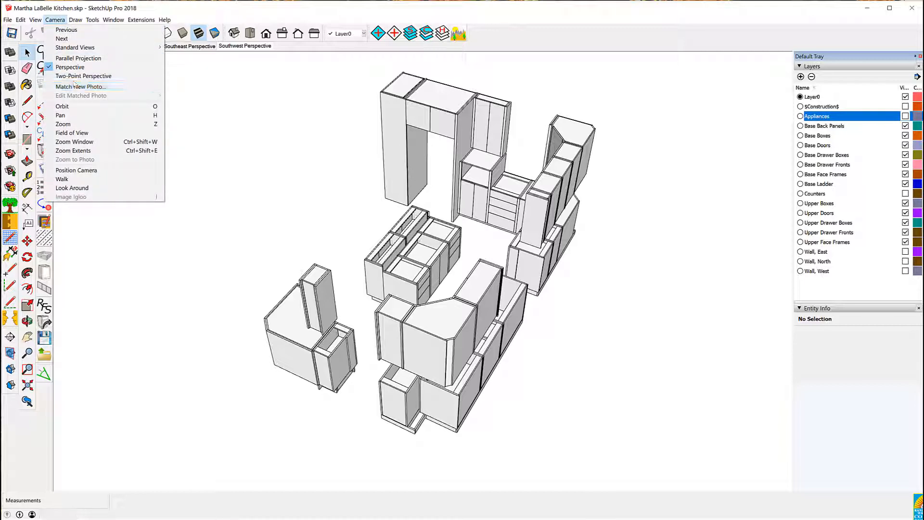
left_click(78, 58)
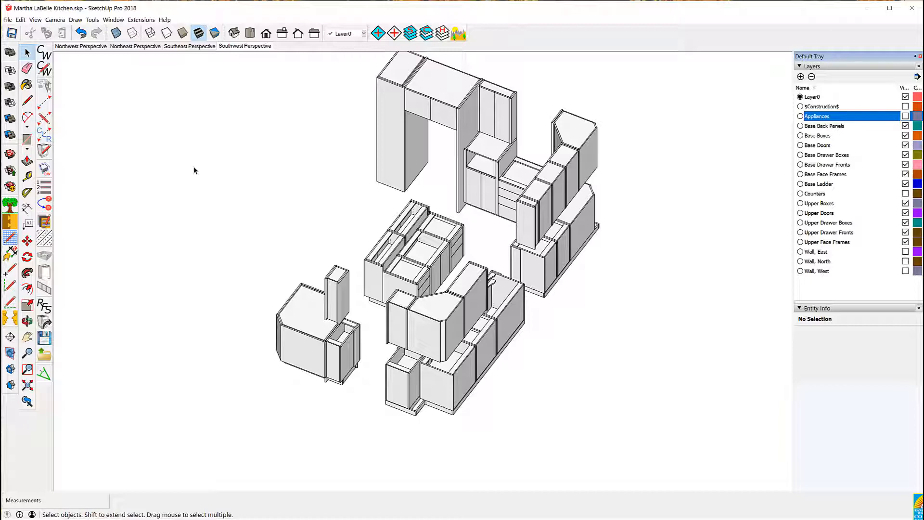
middle_click_drag(194, 167, 582, 132)
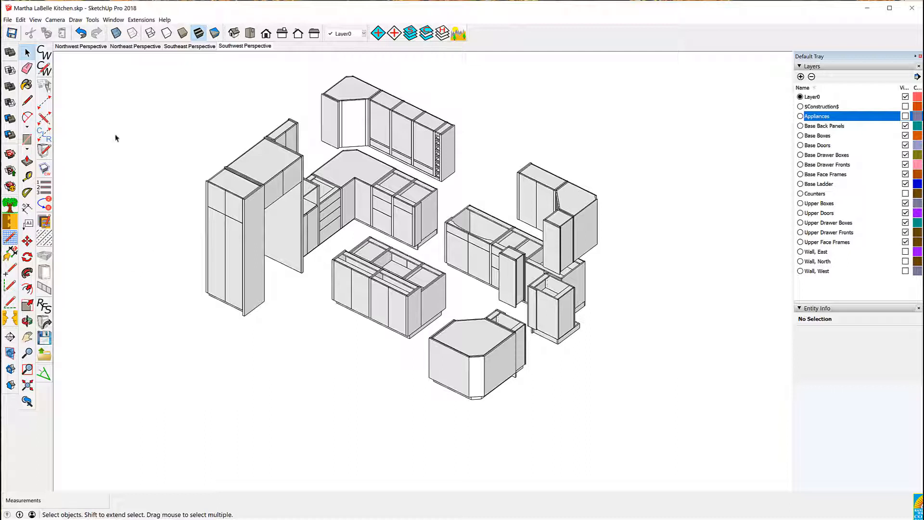
left_click(267, 34)
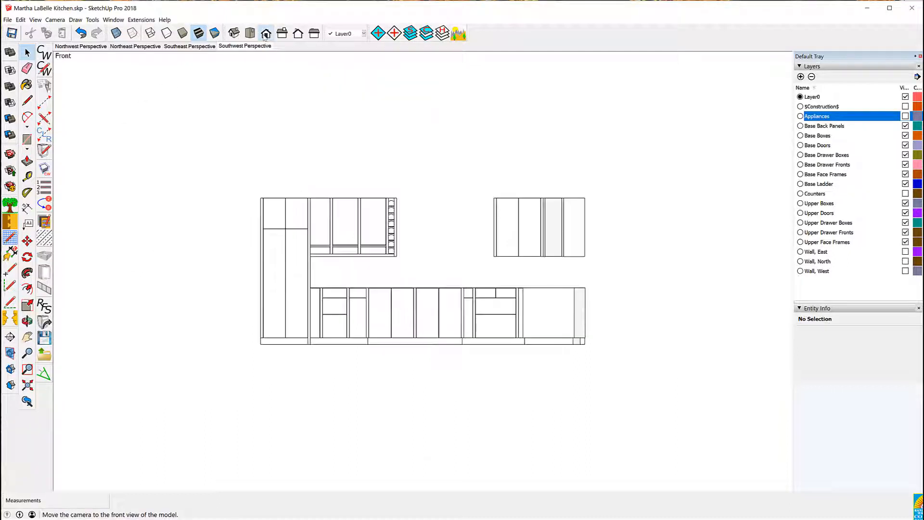
left_click(234, 33)
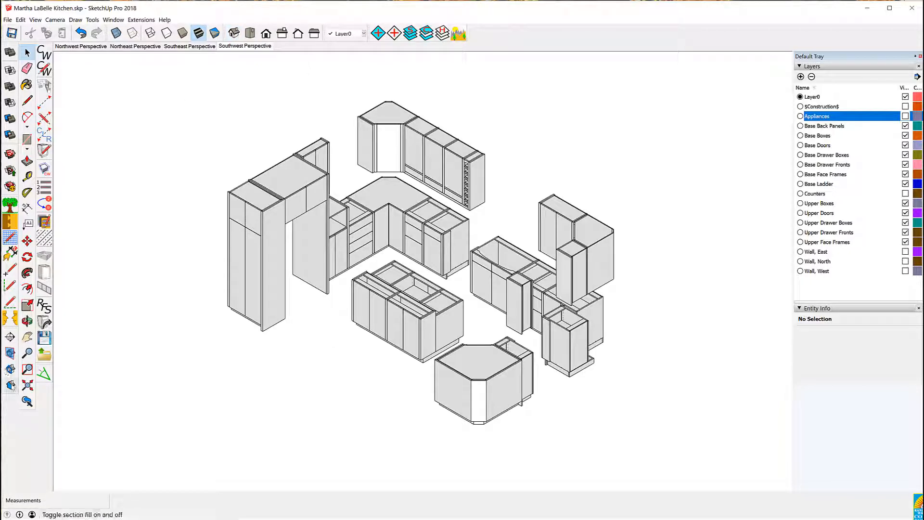
left_click(28, 385)
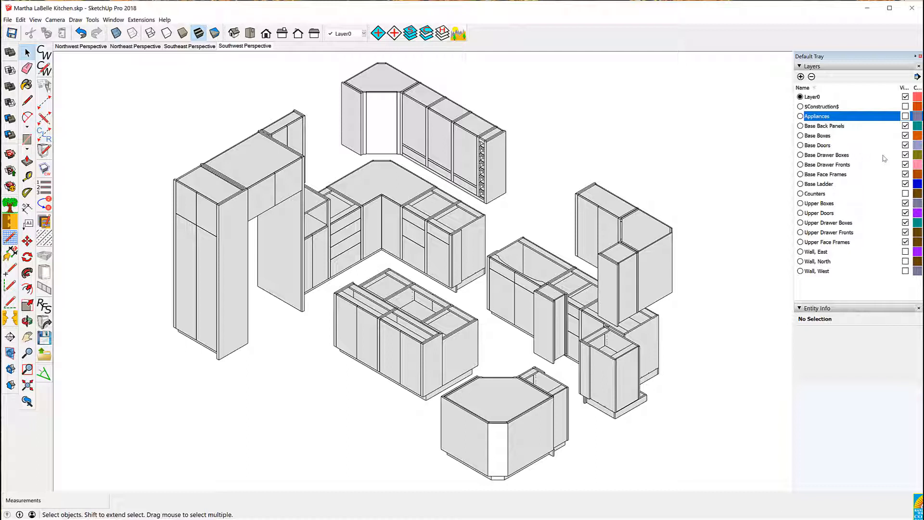
Hide the Base Drawer Boxes and Upper Drawer Boxes layers and save the view as a scene named Cut List
left_click(906, 155)
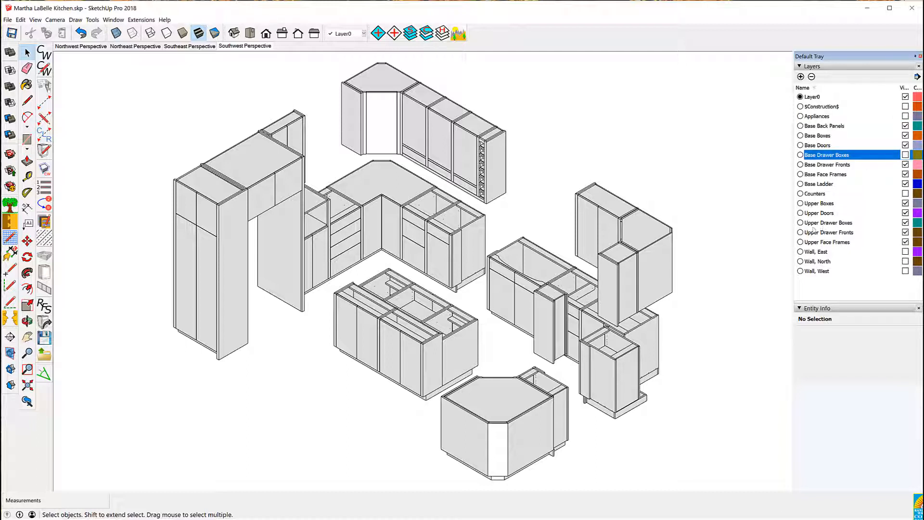
left_click(905, 222)
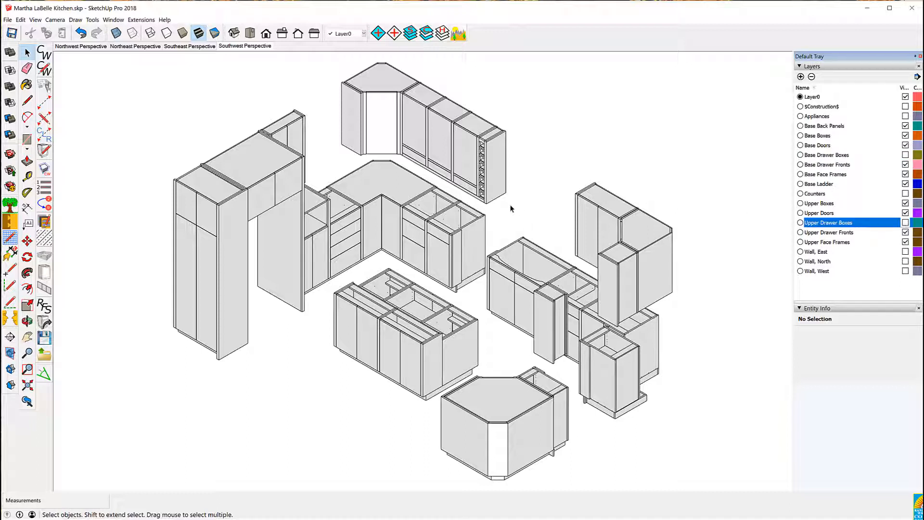
left_click(459, 34)
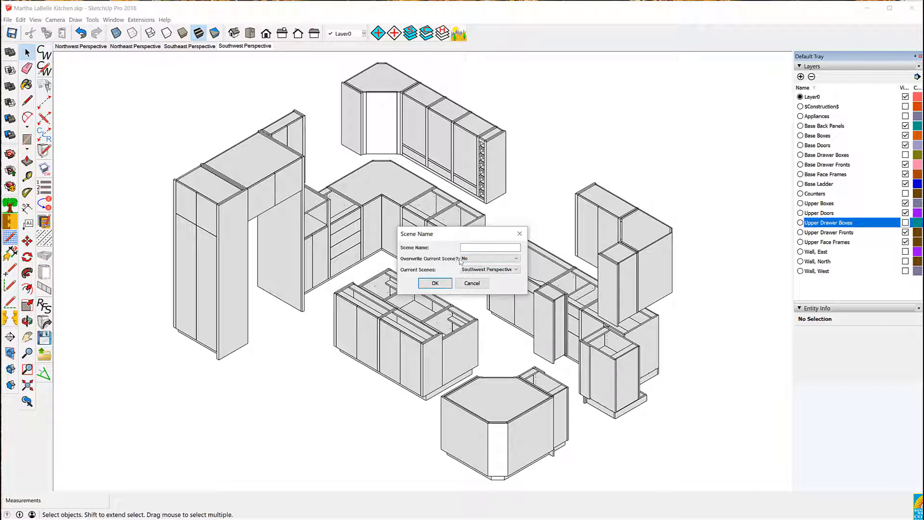
left_click(477, 248)
type("Out List")
left_click(435, 284)
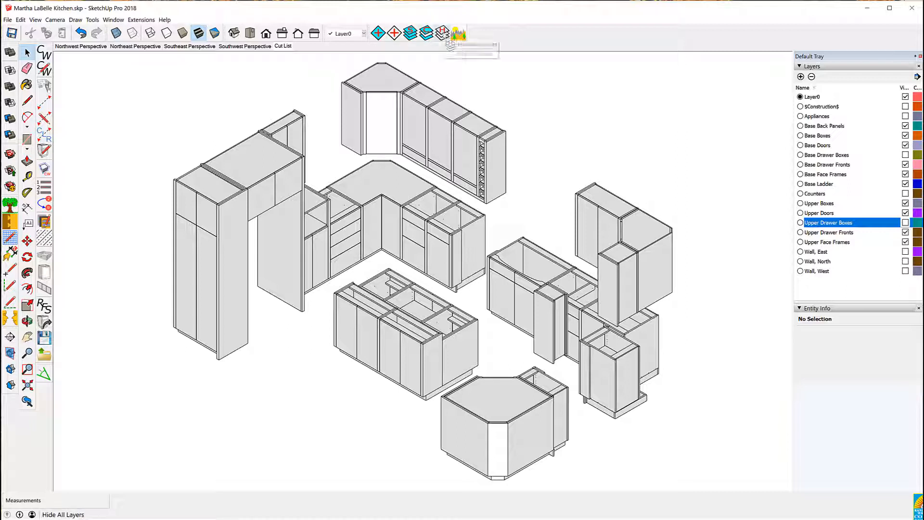
Show only the Base Boxes and Upper Boxes layers and save the view as a scene named DXF
left_click(446, 35)
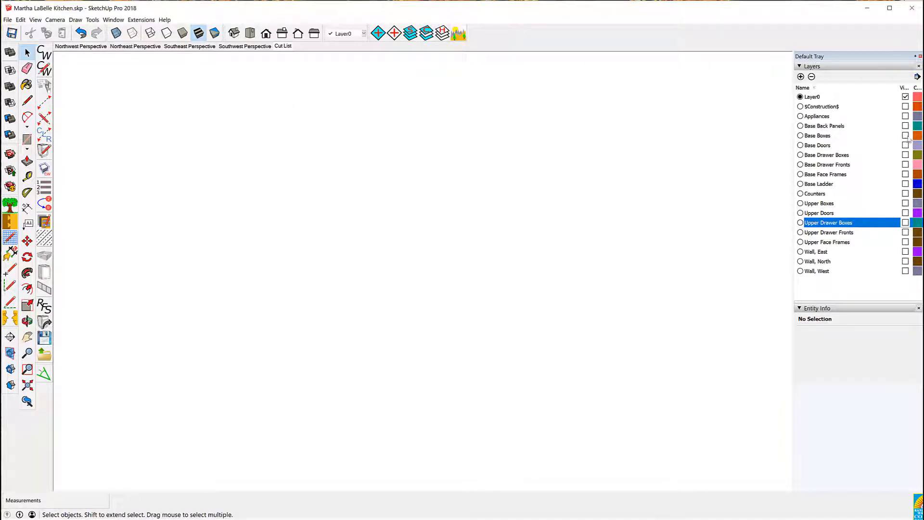
left_click(906, 135)
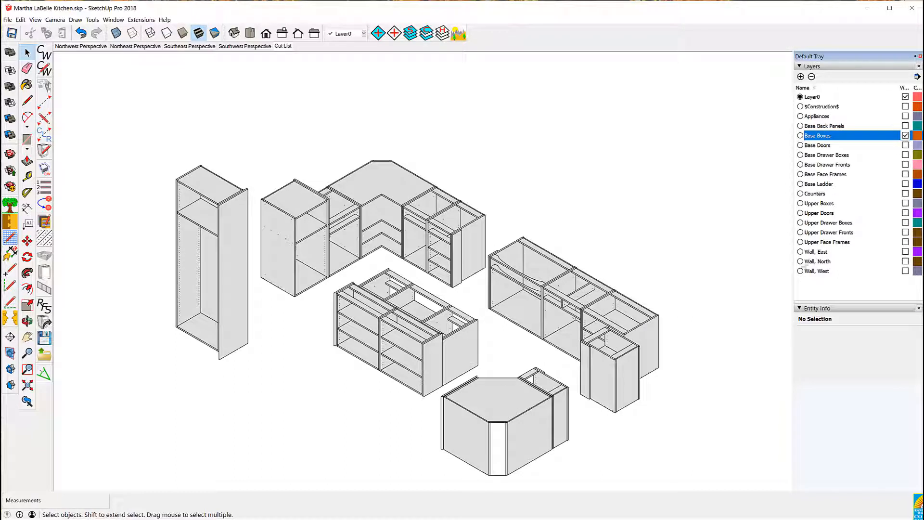
left_click(905, 203)
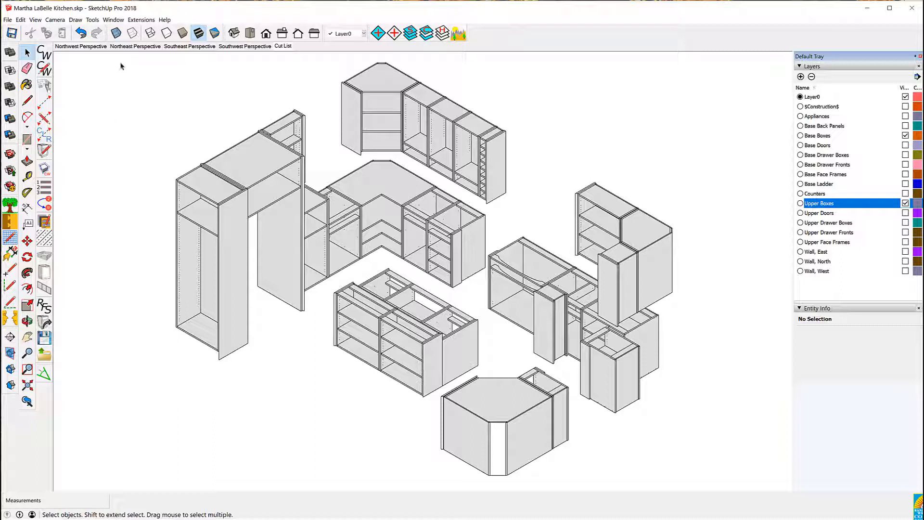
left_click(461, 35)
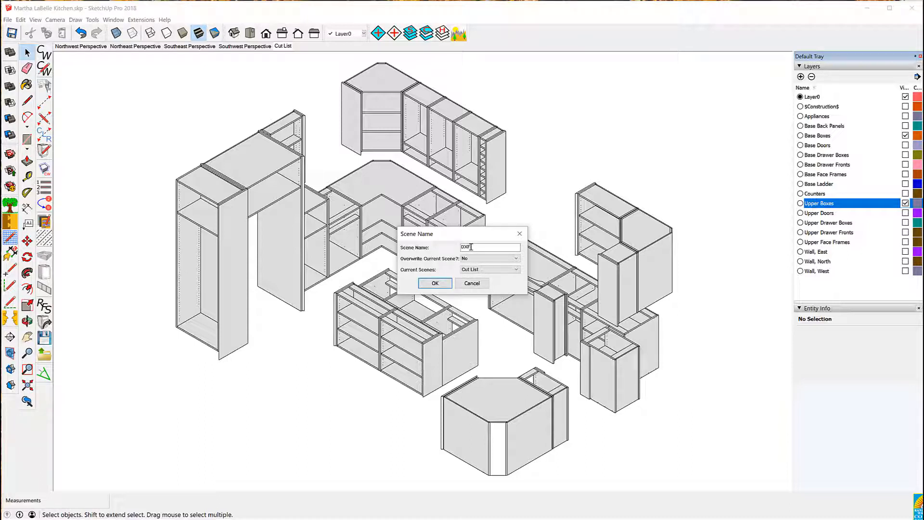
left_click(436, 283)
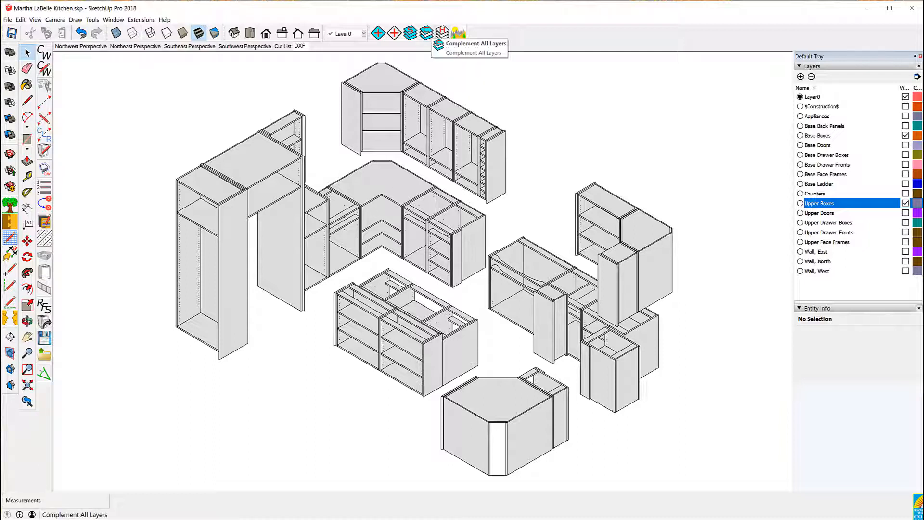
Show only the Base Drawer Boxes and Upper Drawer Boxes layers and save the view as a scene named Purchased Parts
left_click(441, 32)
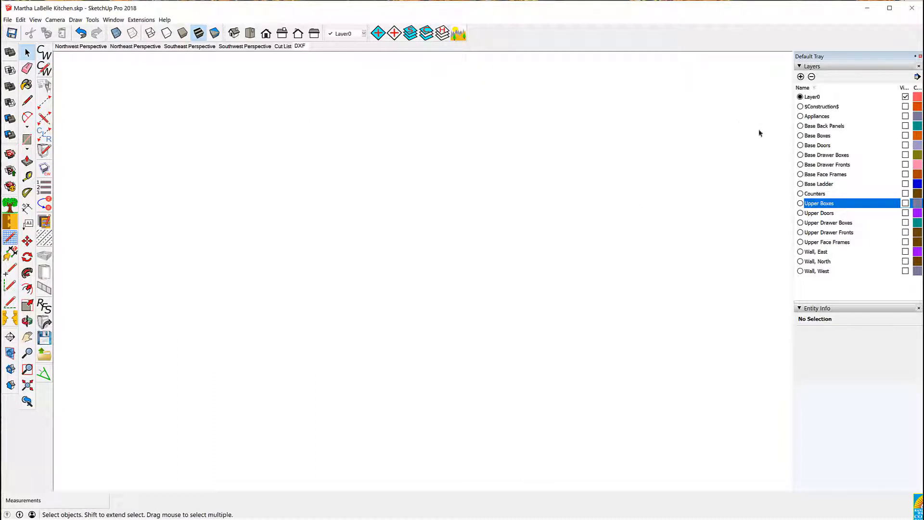
left_click(906, 155)
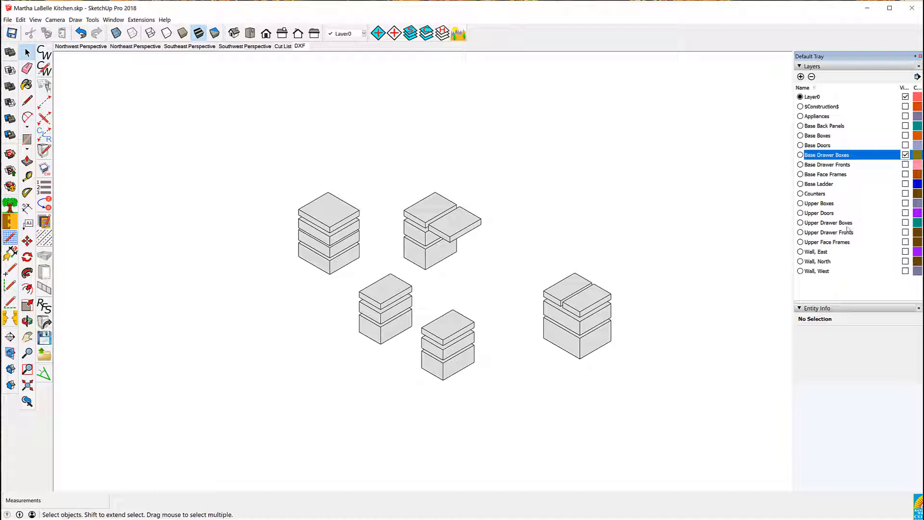
left_click(905, 223)
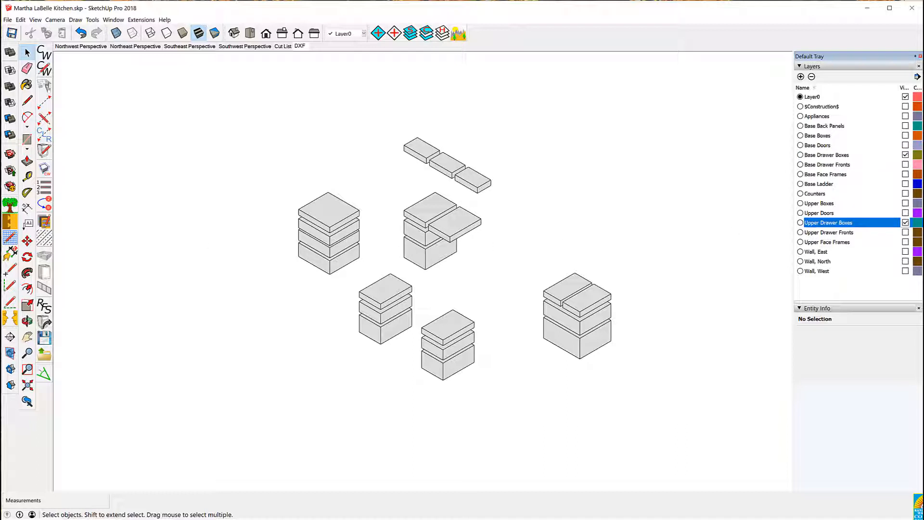
left_click(27, 385)
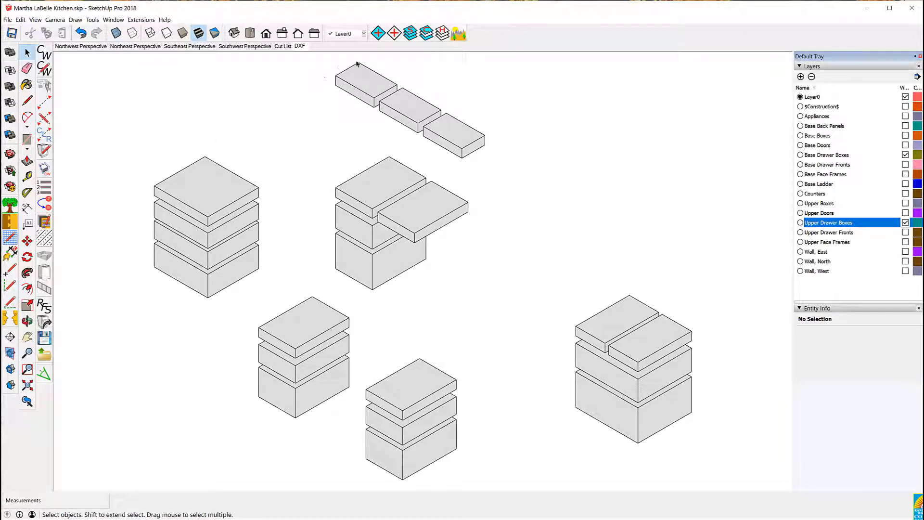
left_click(461, 35)
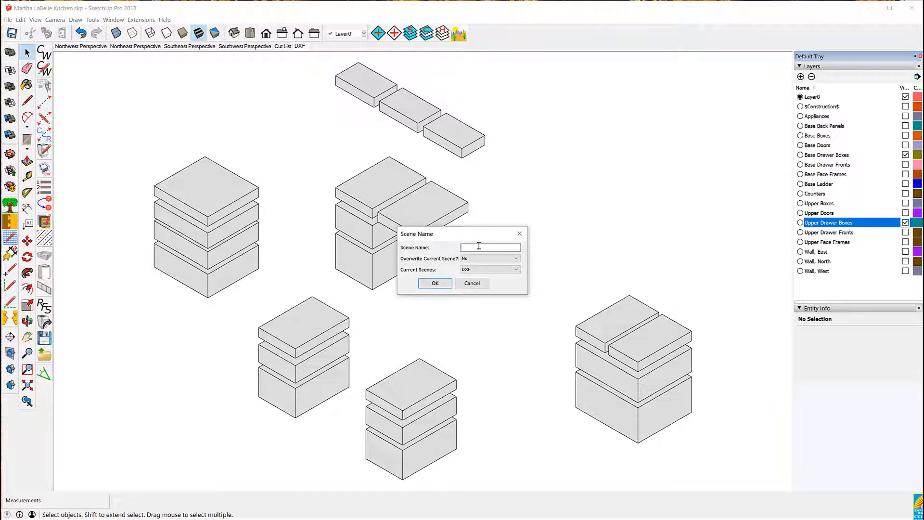
type("Purchased Parts")
left_click(435, 283)
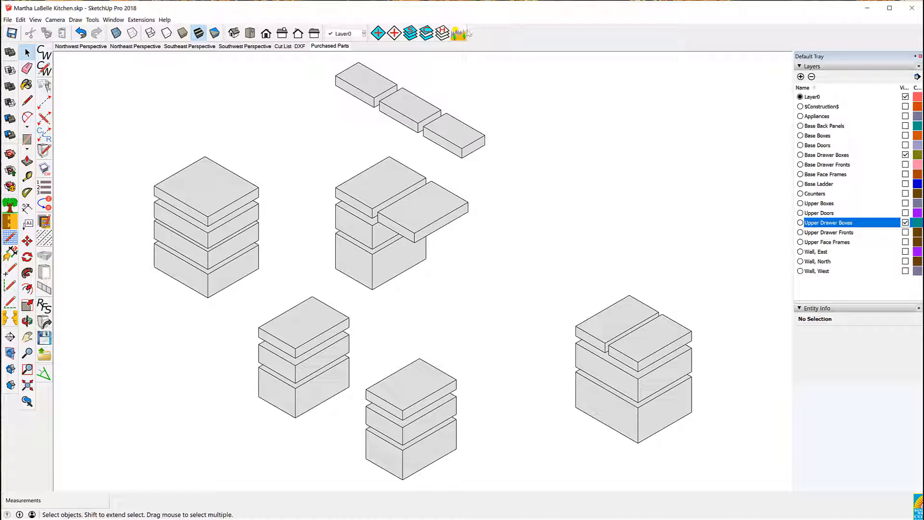
Show only the Base Doors, Upper Doors, Upper Drawer Fronts and Base Drawer Fronts layers and save a scene named Door & Drawer Fronts
left_click(443, 33)
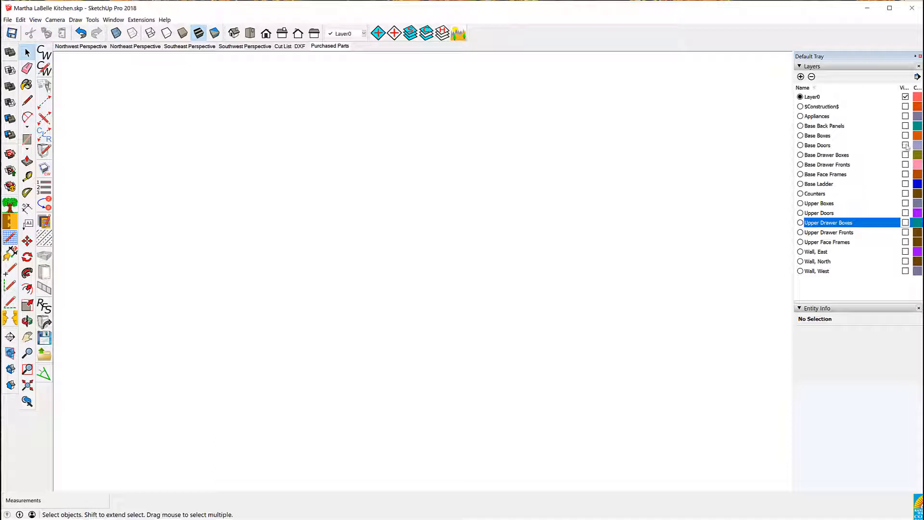
left_click(906, 145)
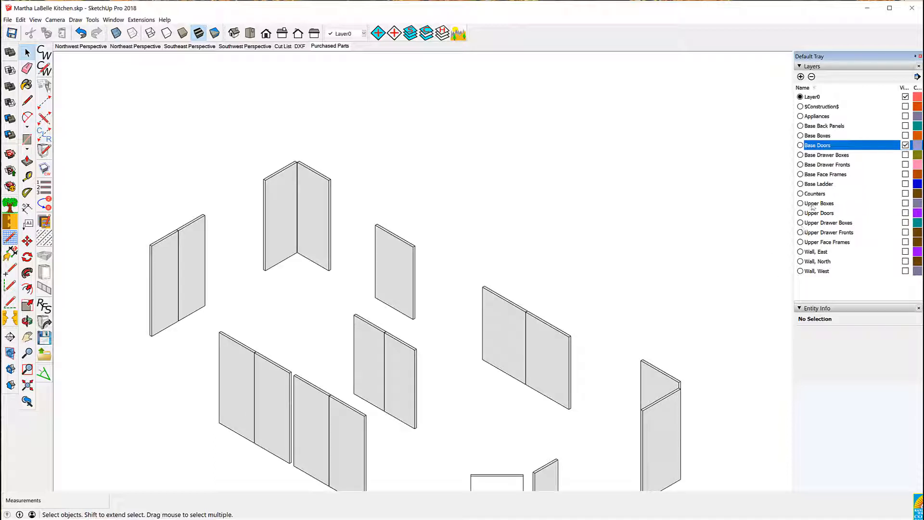
left_click(906, 213)
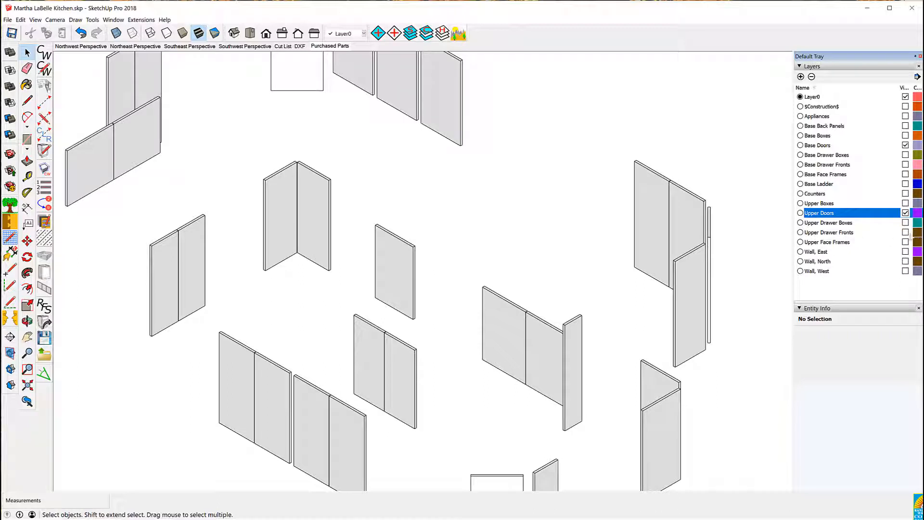
left_click(906, 232)
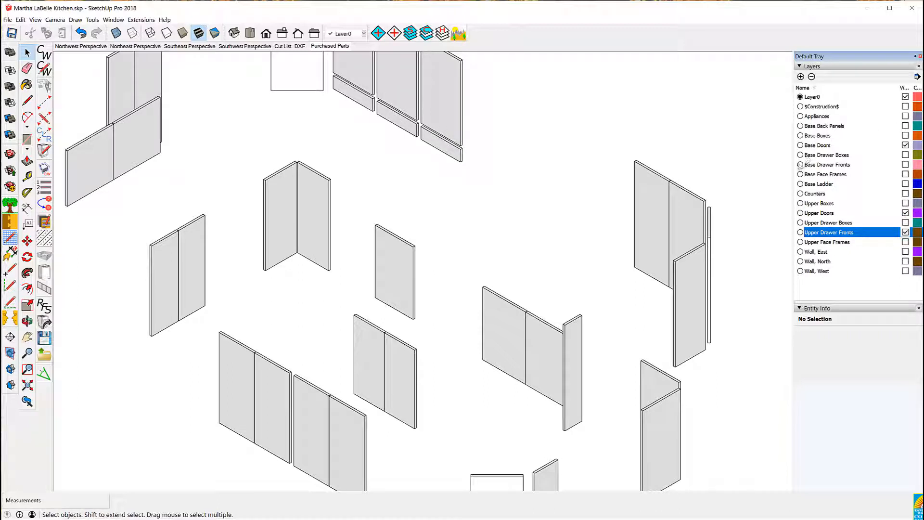
left_click(905, 164)
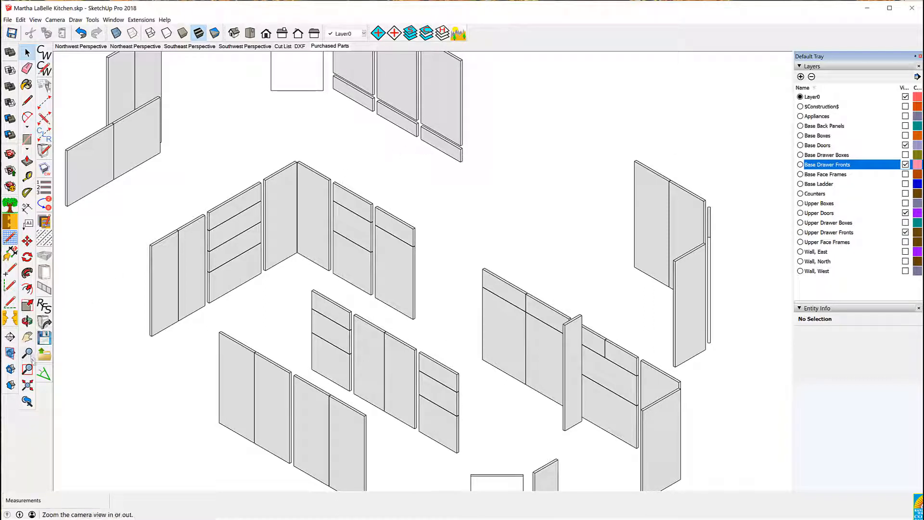
left_click(28, 385)
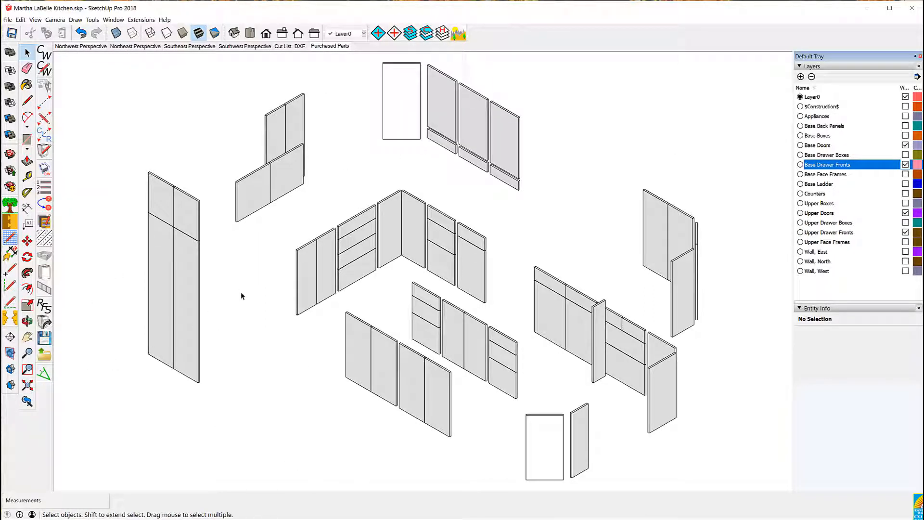
left_click(462, 34)
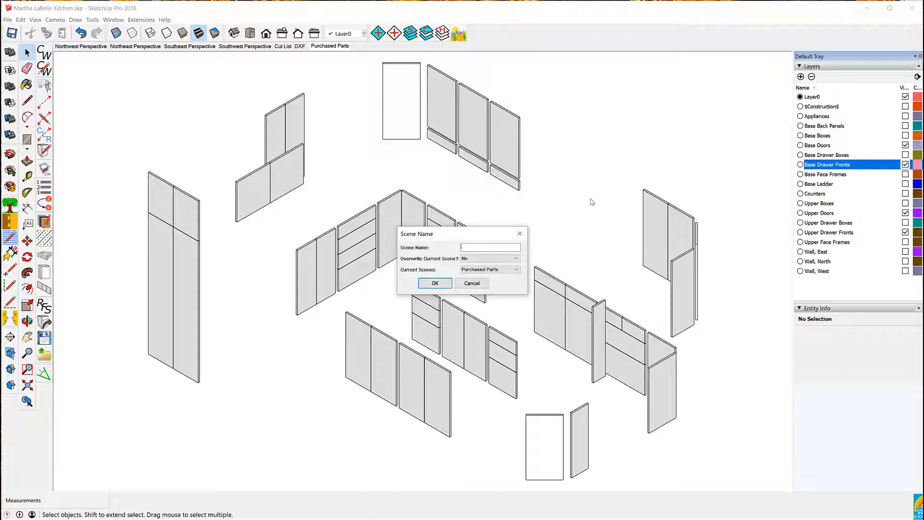
type("Door & Drawer Fronts")
left_click(435, 284)
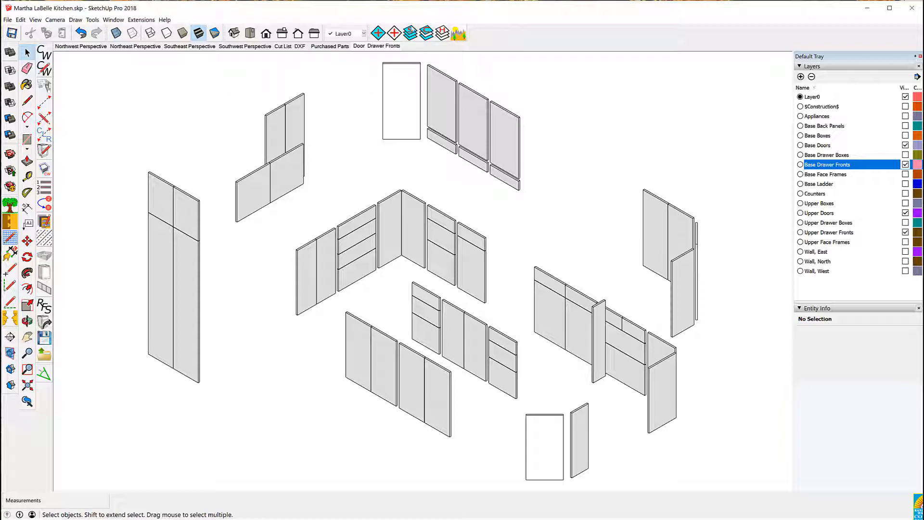
Show all layers except the Wall, East layer
left_click(410, 32)
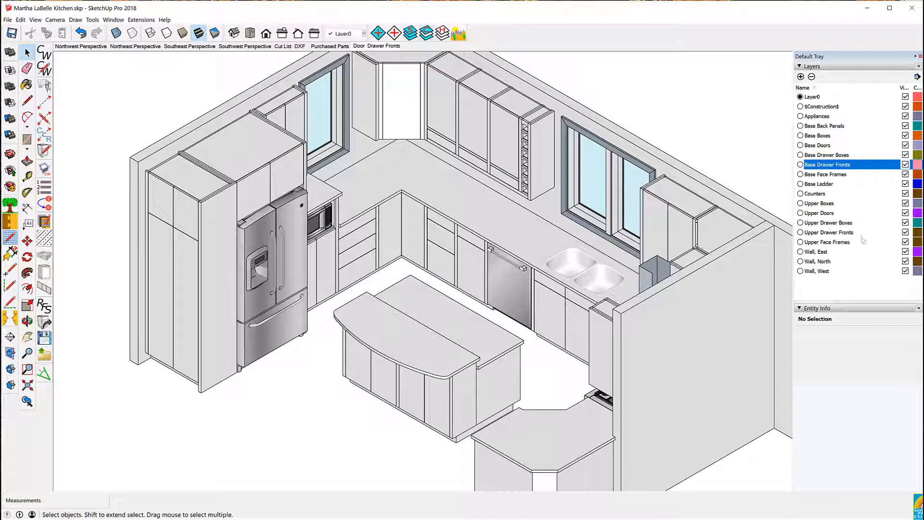
left_click(905, 251)
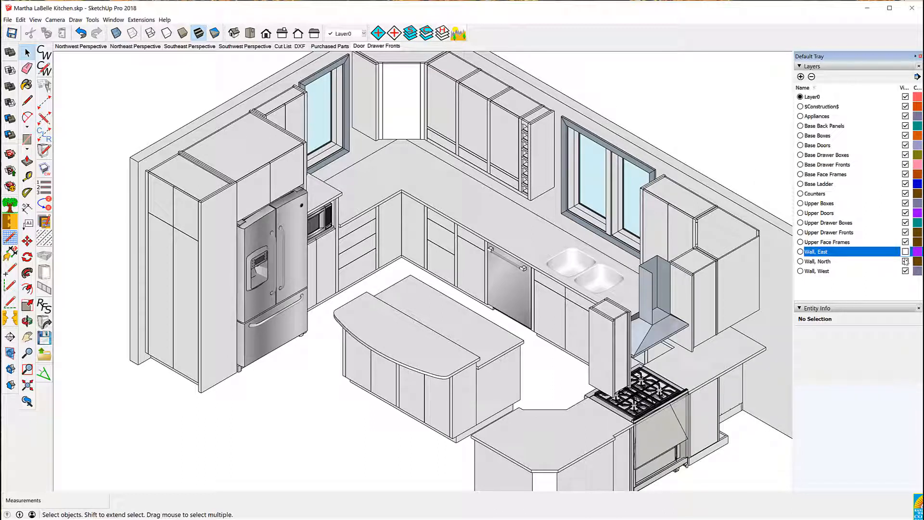
Hide the Wall, North, Wall, West, Appliances and Counters layers so only the cabinets remain
left_click(905, 262)
left_click(905, 271)
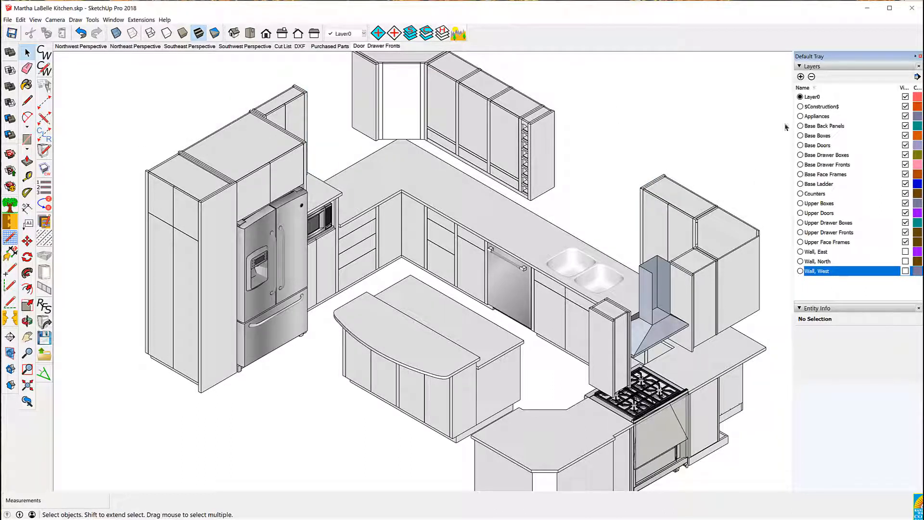
left_click(906, 116)
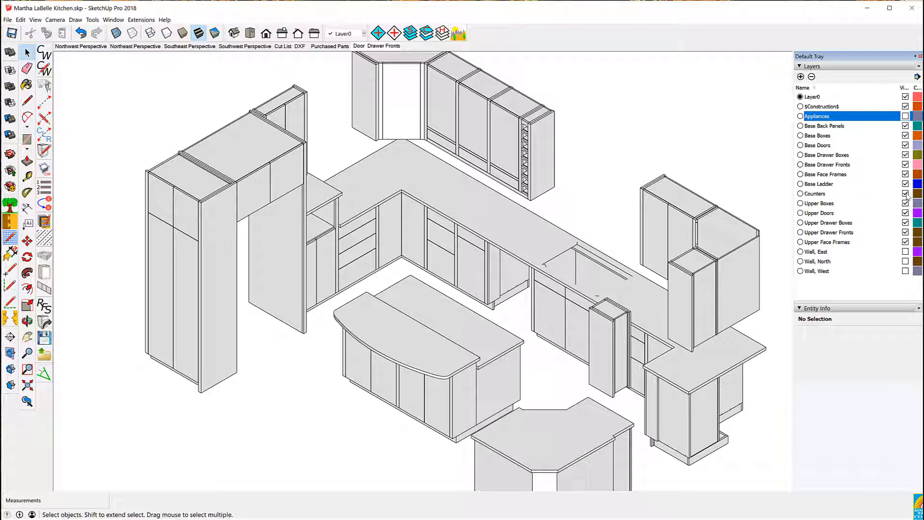
left_click(905, 193)
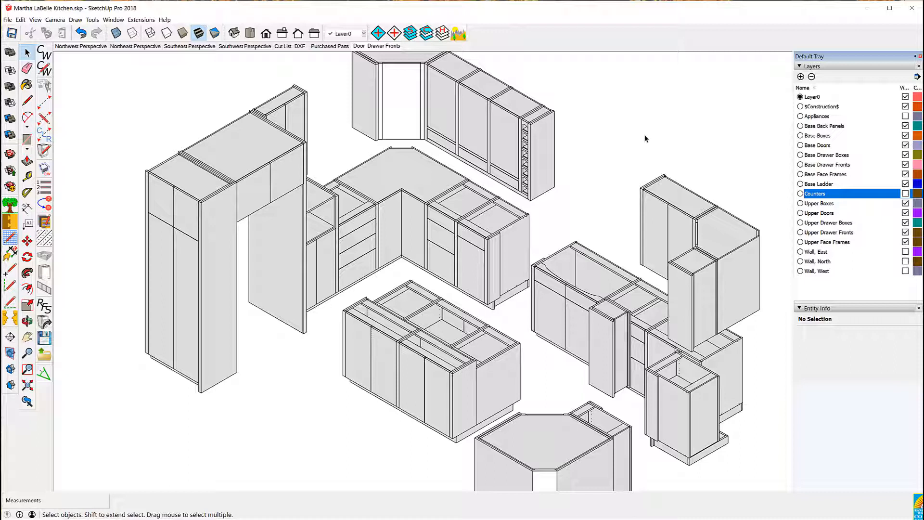
left_click(26, 386)
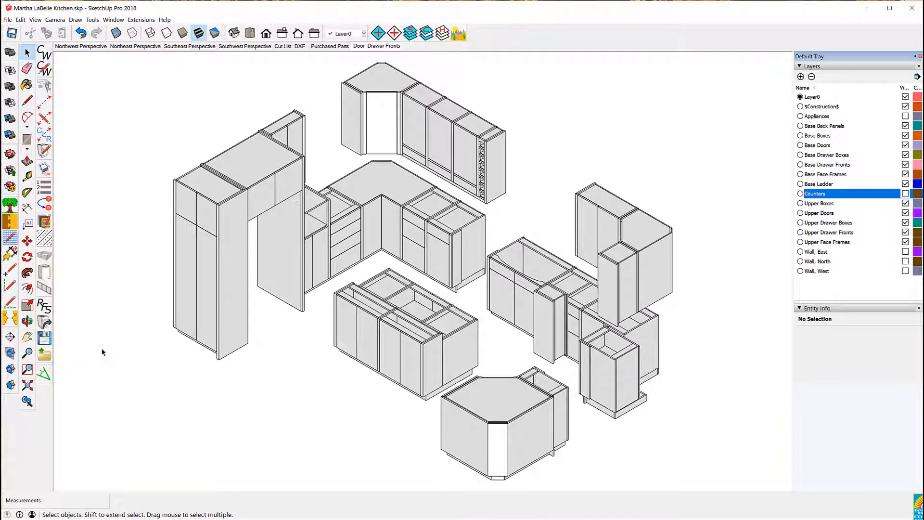
Add a new scene named Base Scene
left_click(459, 34)
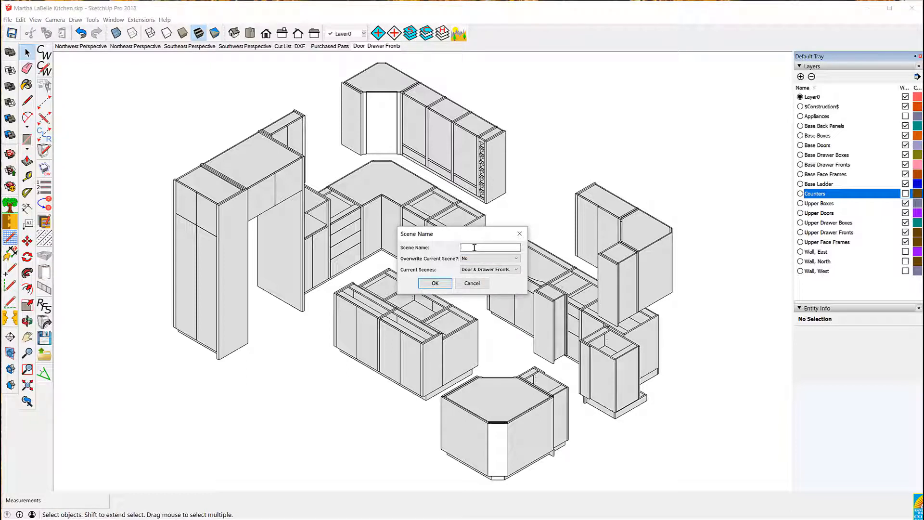
type("Base Scene")
left_click(432, 285)
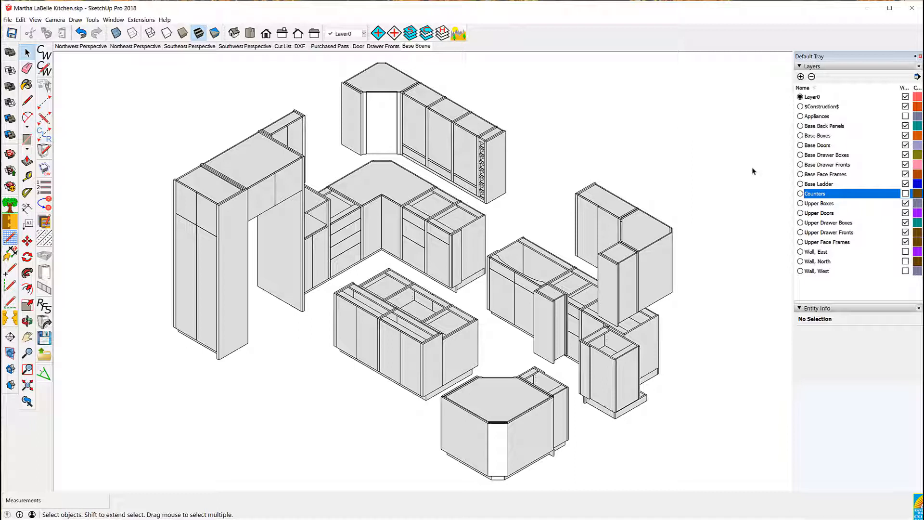
Hide the Upper Boxes, Upper Doors, Upper Drawer Boxes, Upper Drawer Fronts and Upper Face Frames layers
left_click(906, 205)
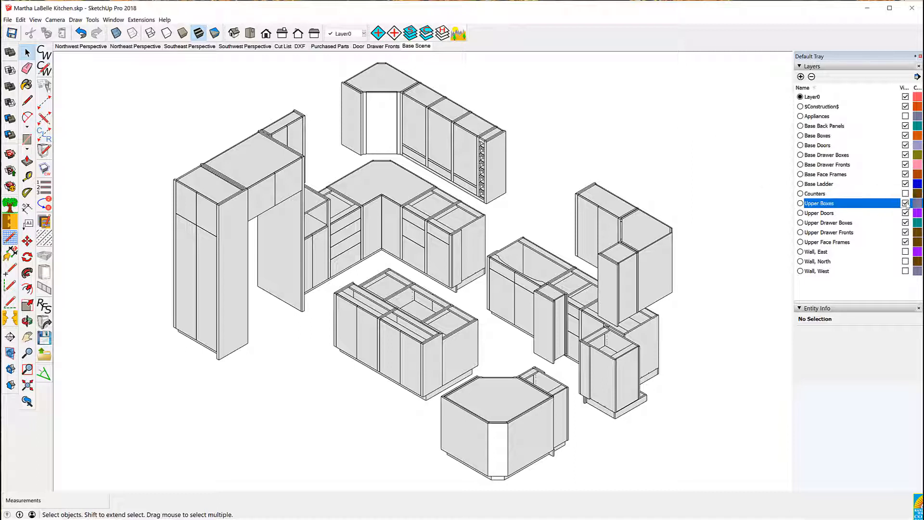
left_click(905, 213)
left_click(906, 223)
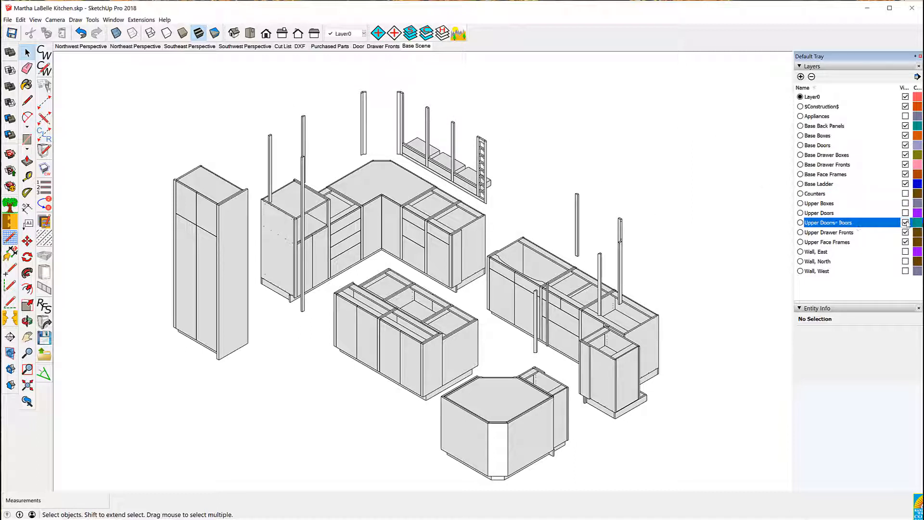
left_click(906, 232)
left_click(906, 241)
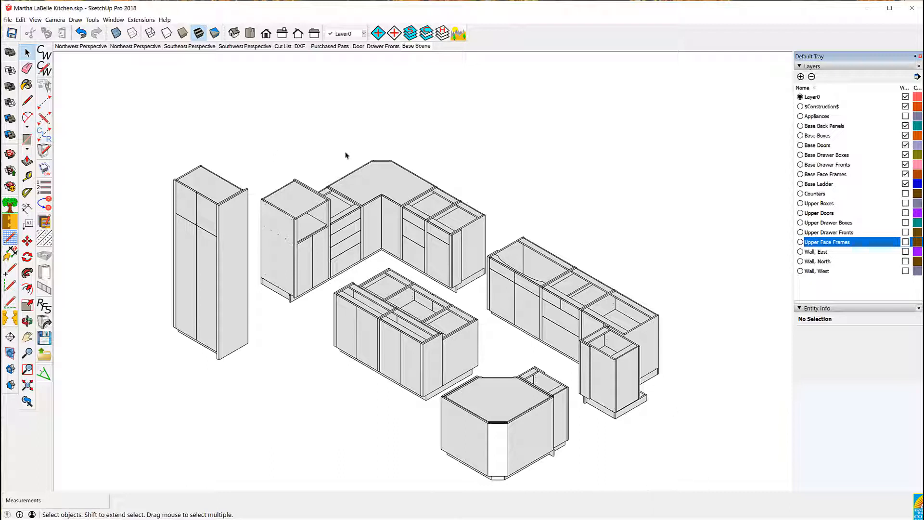
Place a section plane named Section 1 on the floor beneath the base cabinets
scroll(215, 79, "down", 1)
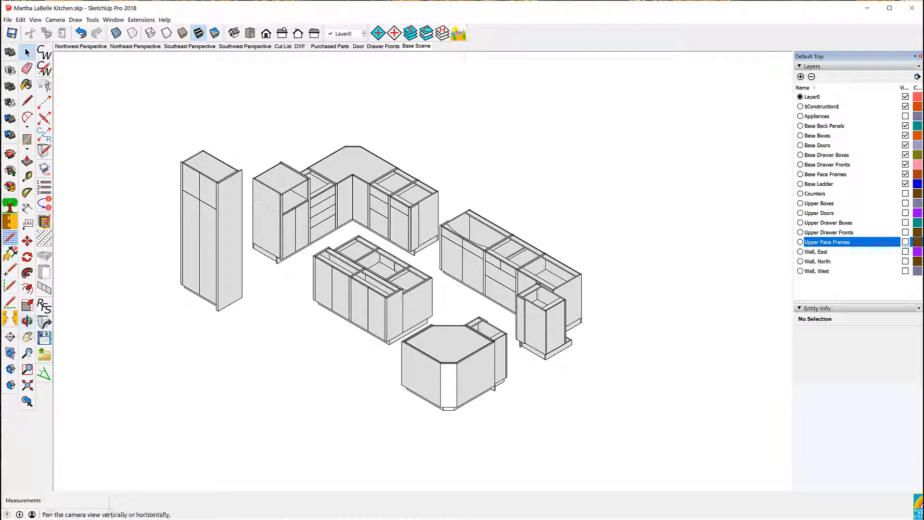
left_click(10, 353)
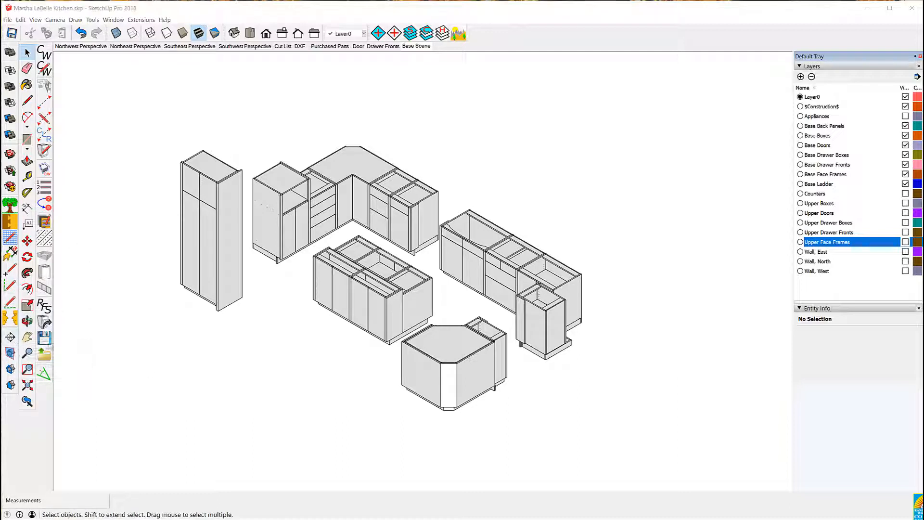
left_click(243, 394)
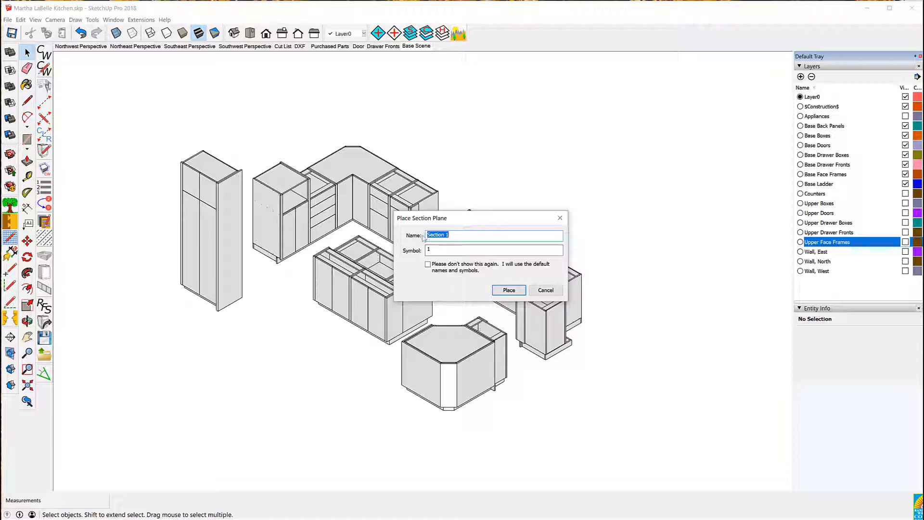
left_click(508, 290)
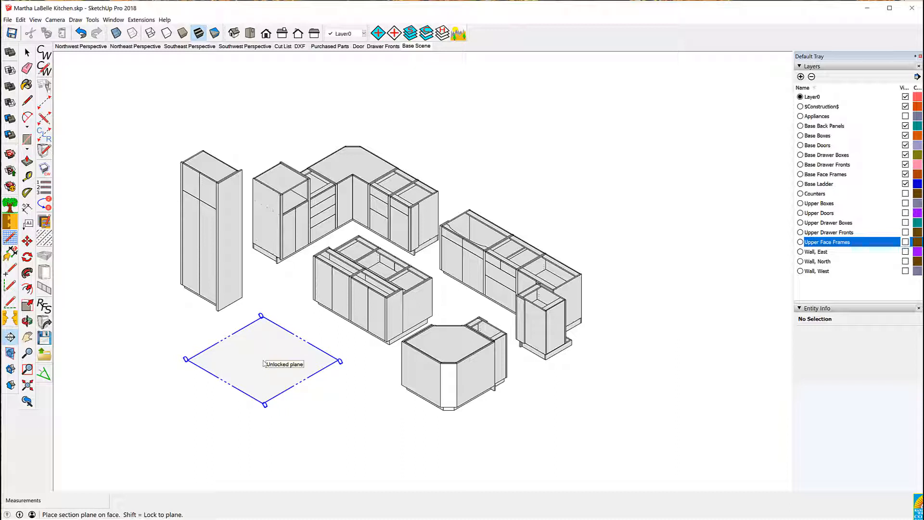
left_click(264, 363)
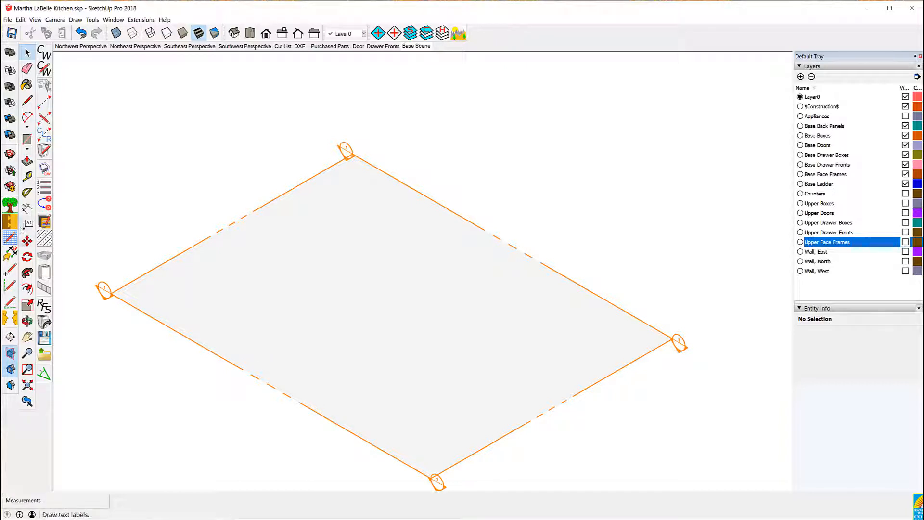
Move the section plane up about 15 7/32 inches to cut through the base cabinets
left_click(27, 241)
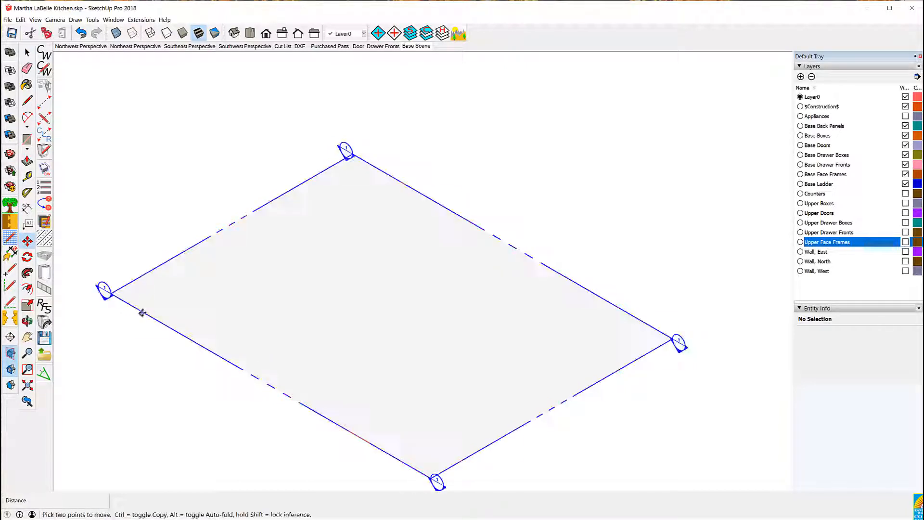
left_click(140, 311)
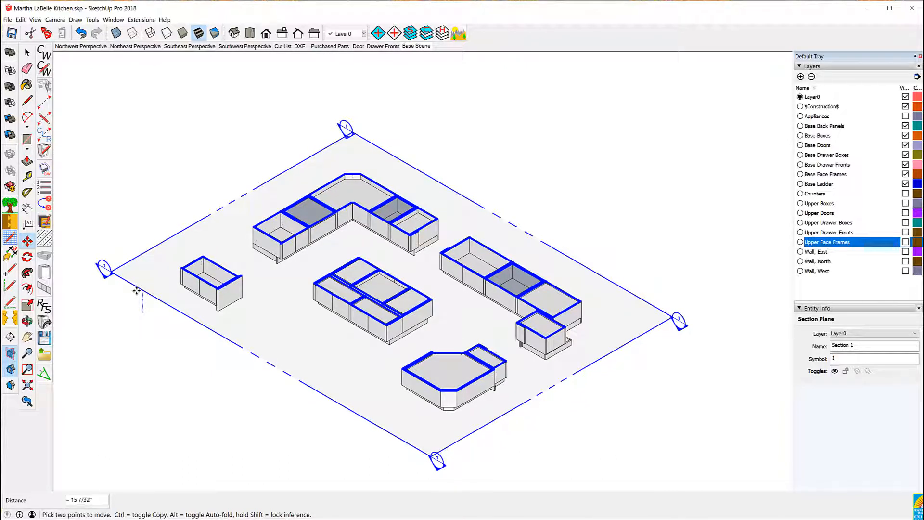
left_click(136, 291)
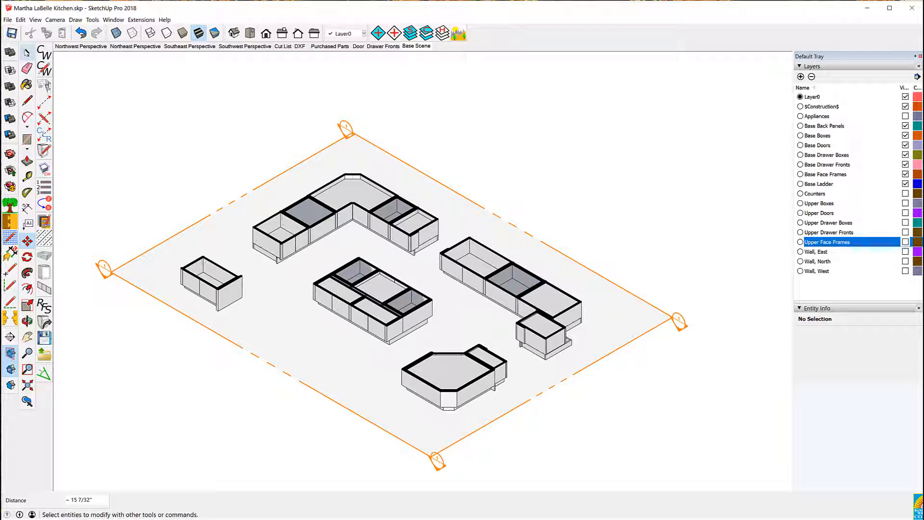
left_click(26, 52)
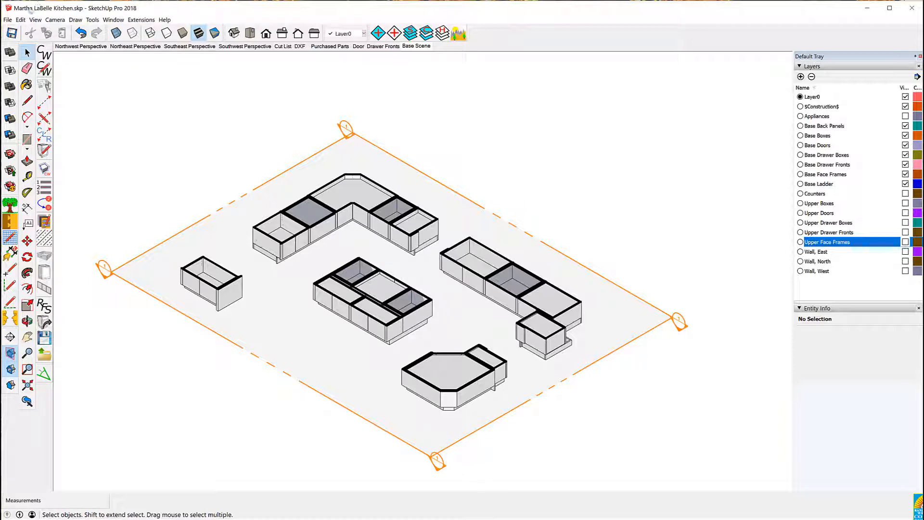
Open CabWriter's Assign Hatches dialog and assign the Adobe Rammed Earth hatch to Rough Lumber Maple
left_click(7, 20)
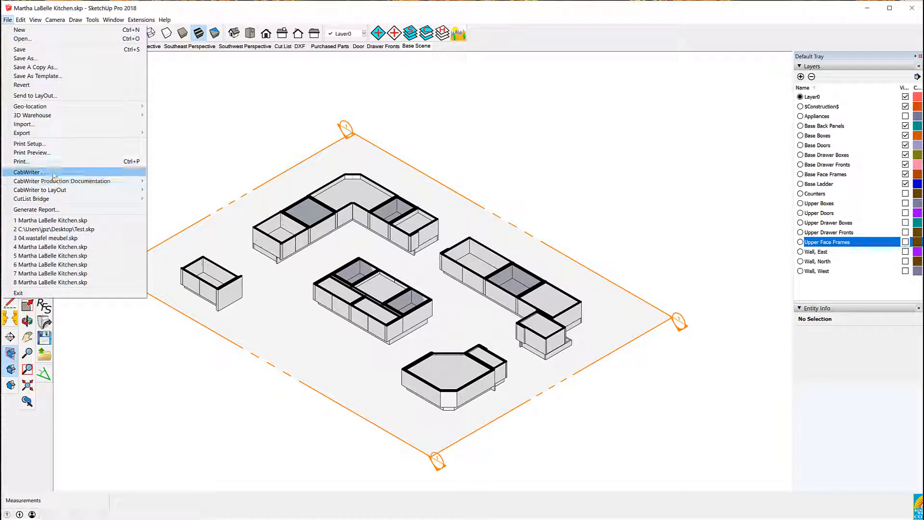
mouse_move(111, 181)
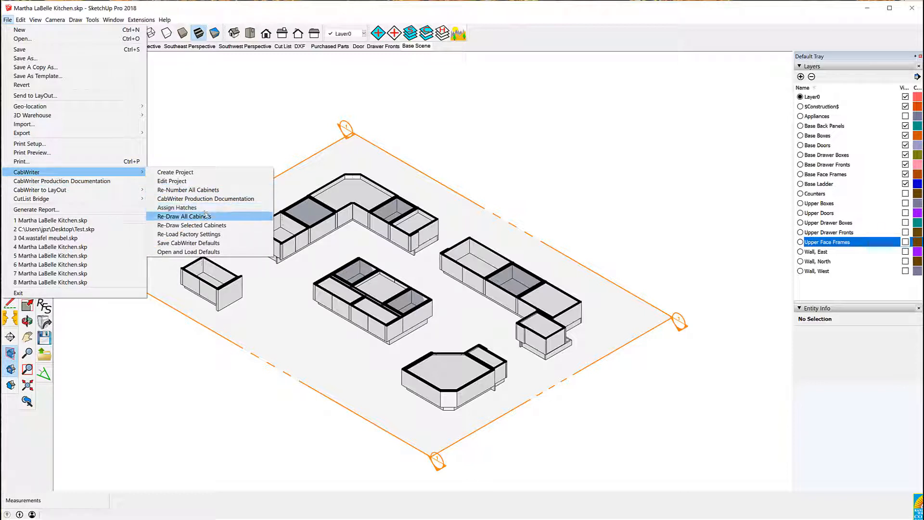
left_click(184, 210)
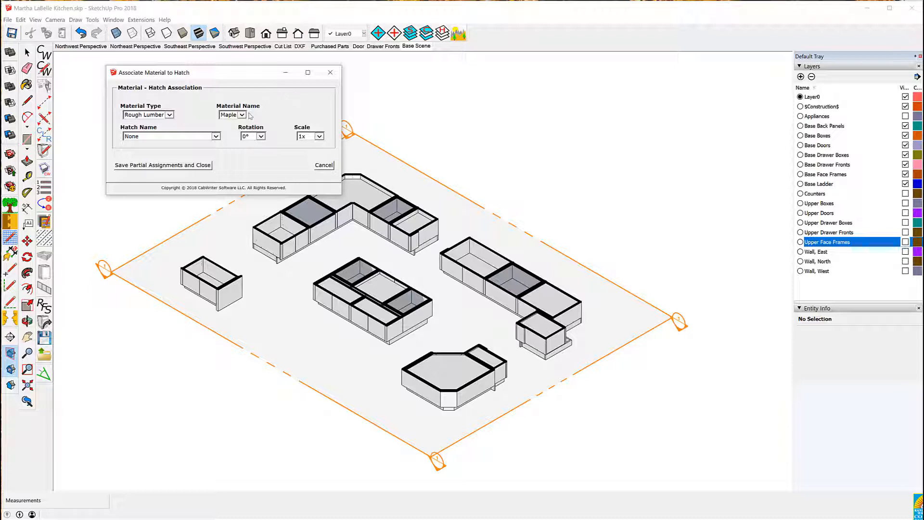
left_click(216, 137)
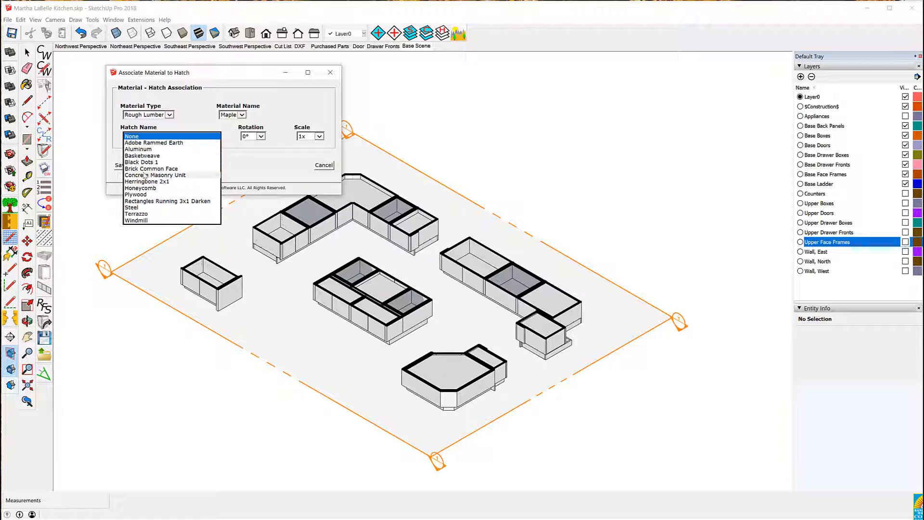
left_click(147, 143)
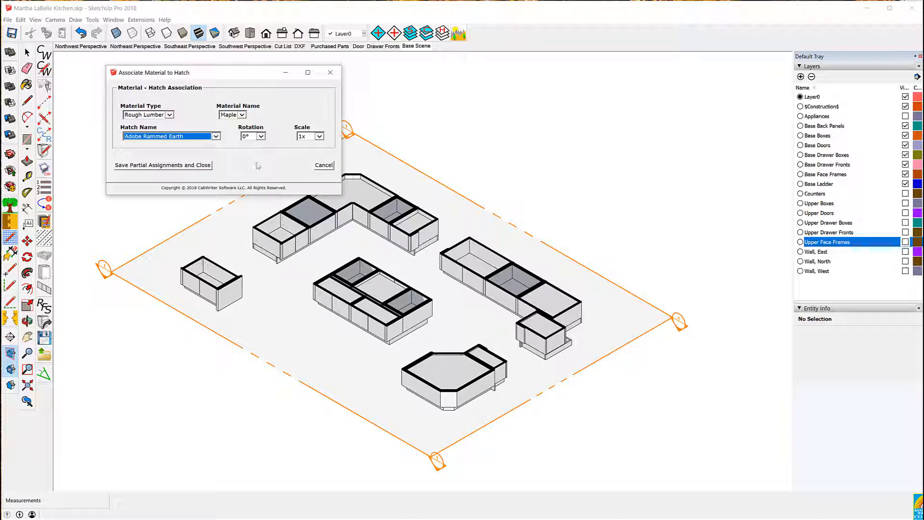
Switch the material type to Sheet Good and assign the Aluminum hatch to MDF
left_click(243, 115)
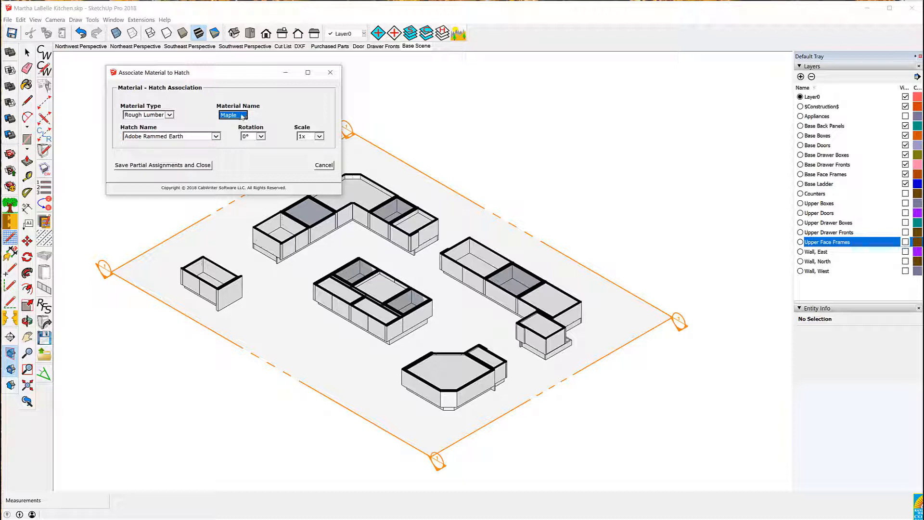
left_click(170, 115)
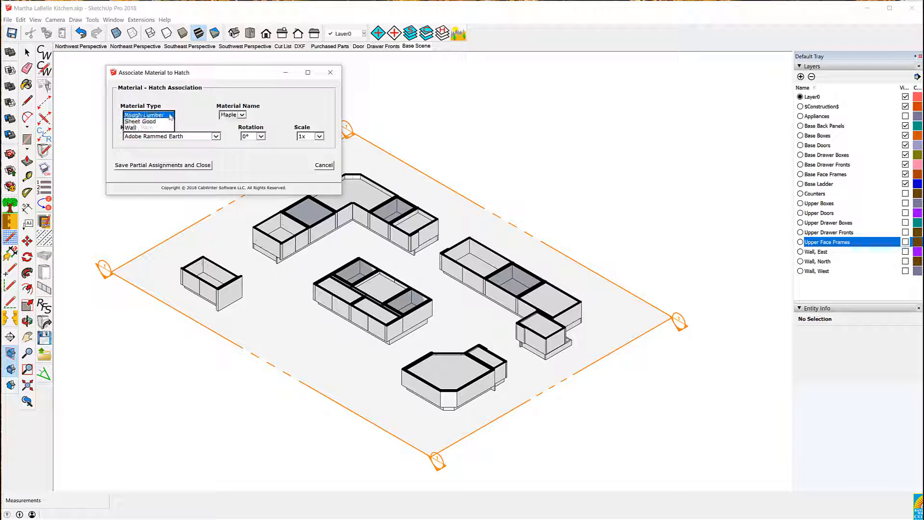
left_click(152, 124)
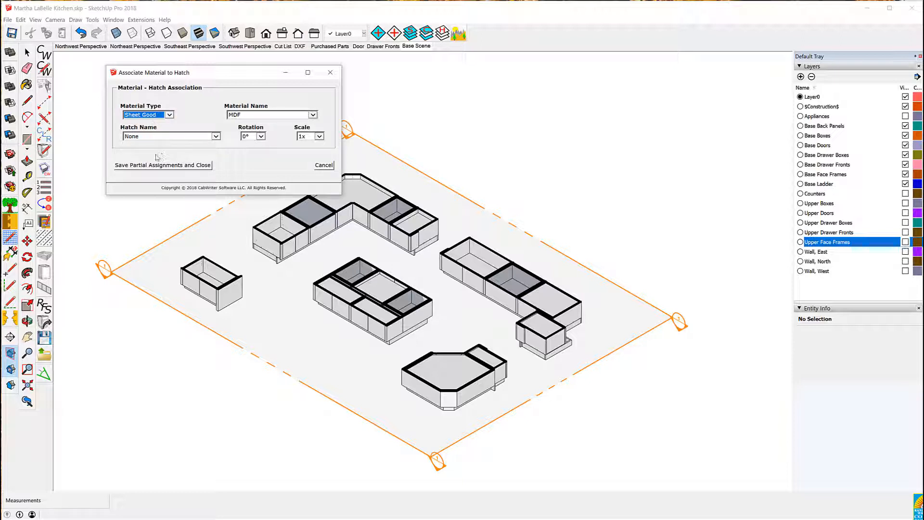
left_click(216, 137)
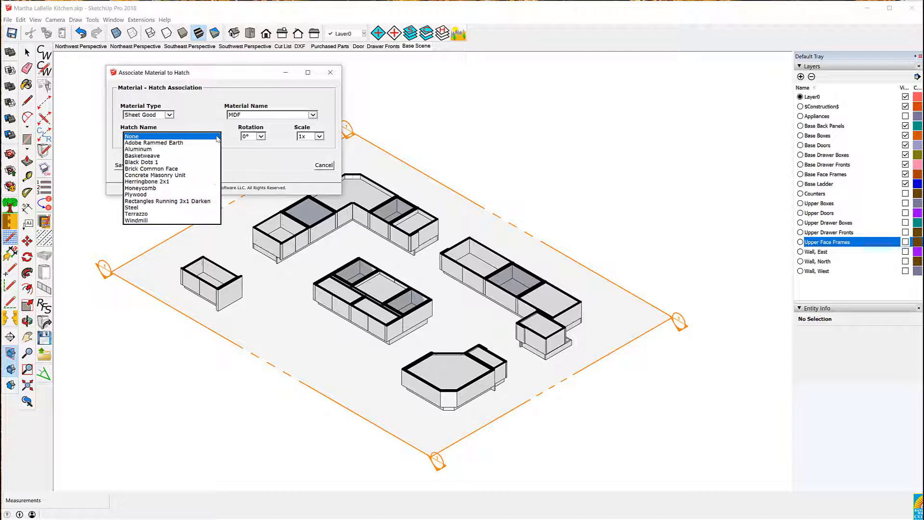
left_click(145, 150)
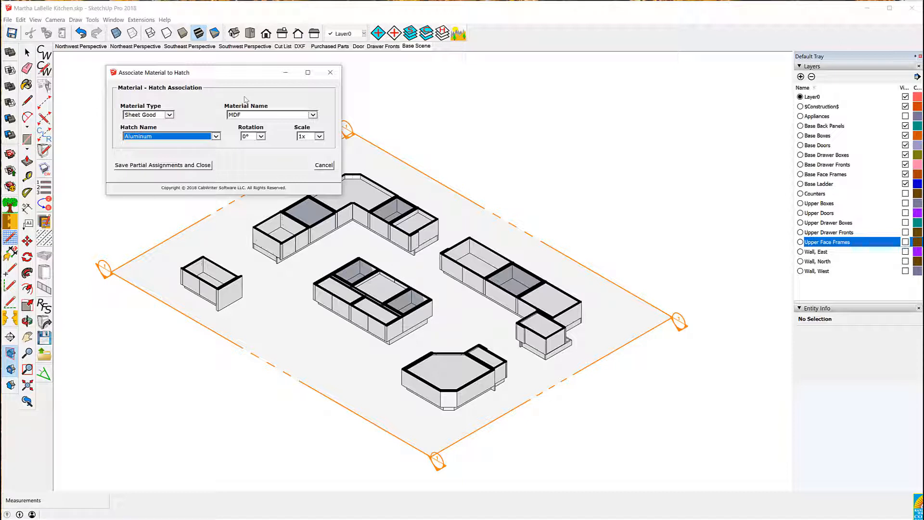
Assign the Basketweave hatch to the Maple Plywood sheet good
left_click(313, 115)
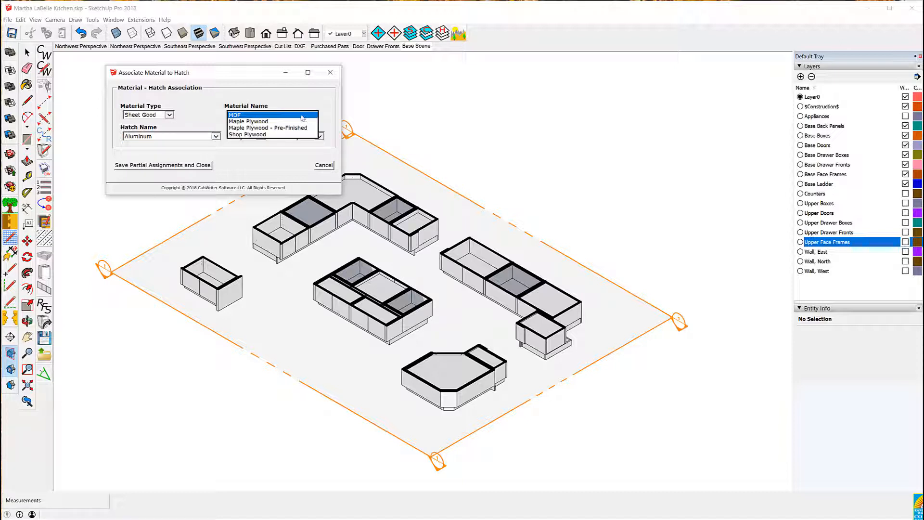
left_click(257, 121)
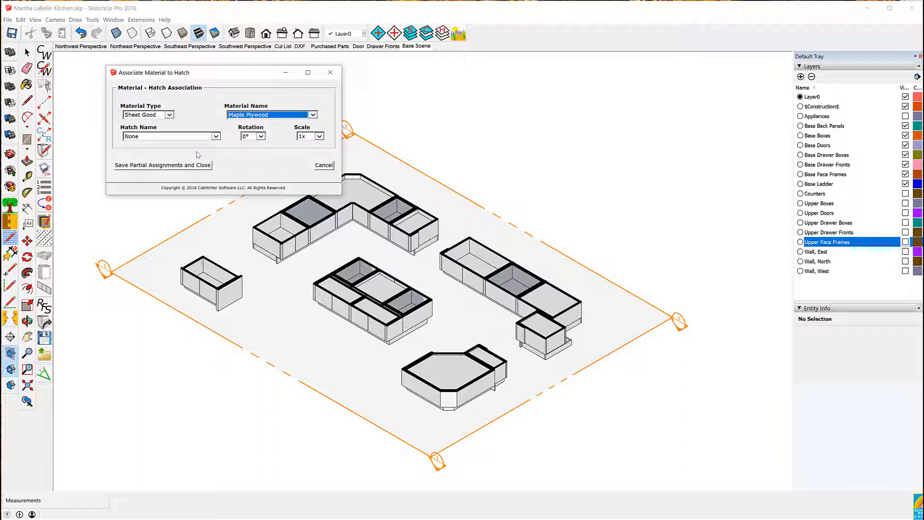
left_click(216, 137)
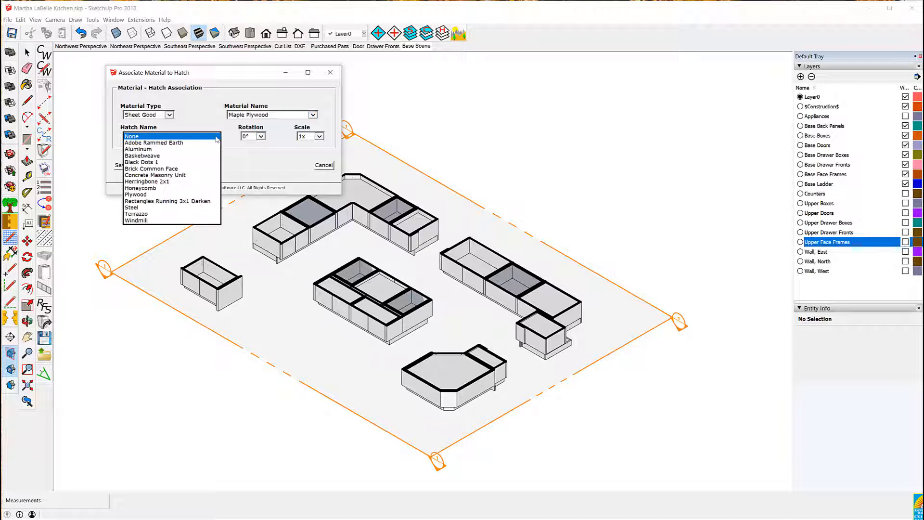
left_click(158, 156)
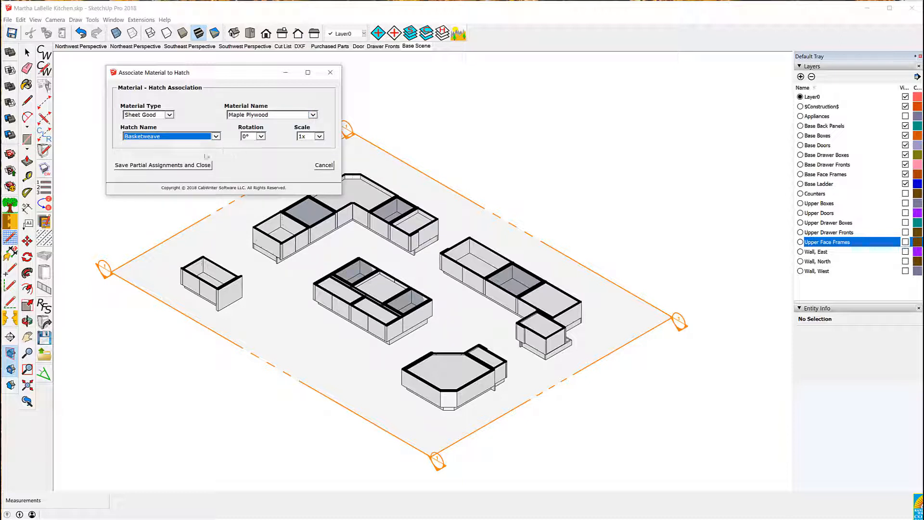
Assign the Black Dots 1 hatch to the Maple Plywood - Pre-Finished sheet good
left_click(313, 115)
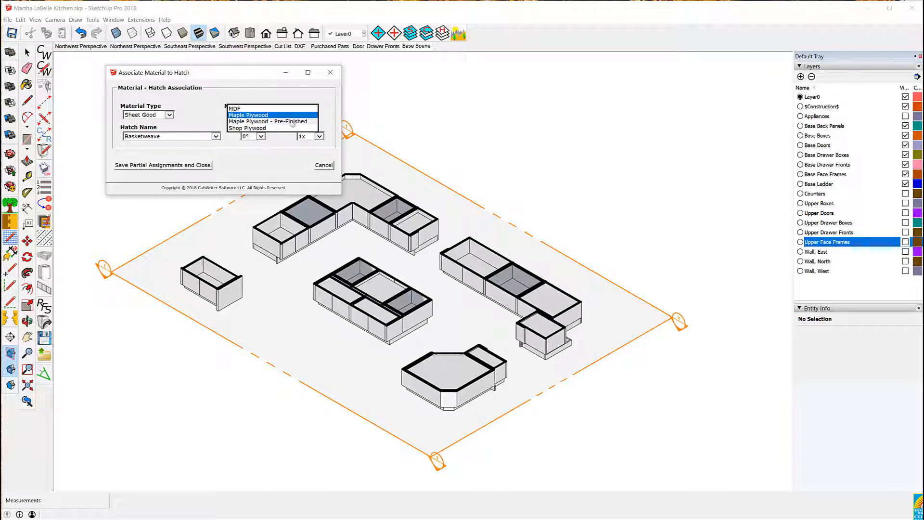
left_click(292, 122)
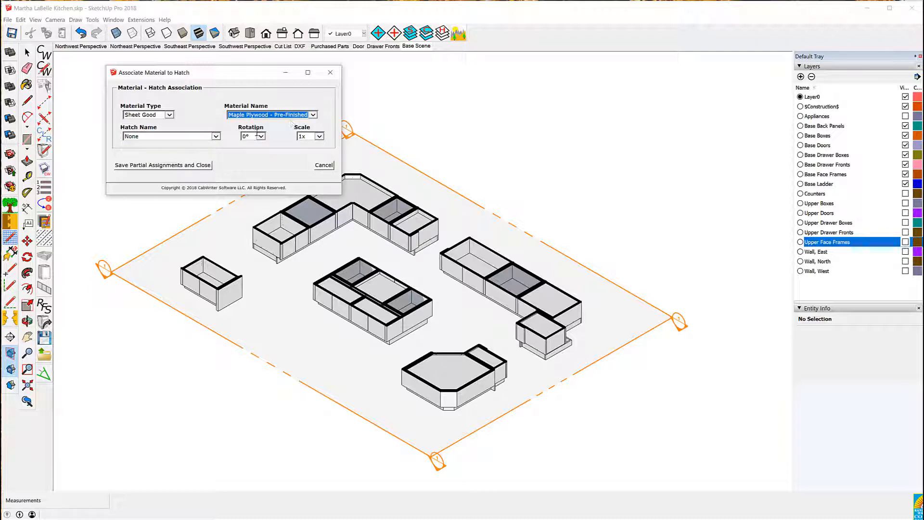
left_click(217, 137)
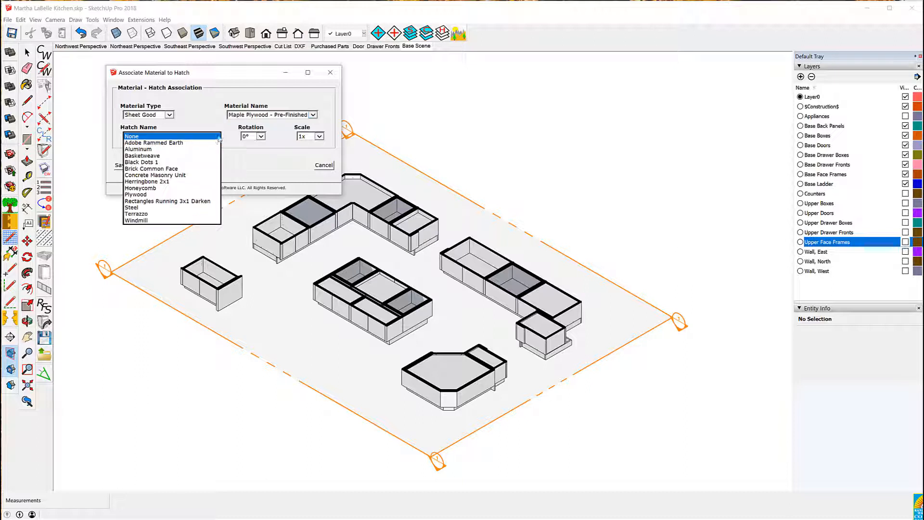
left_click(152, 163)
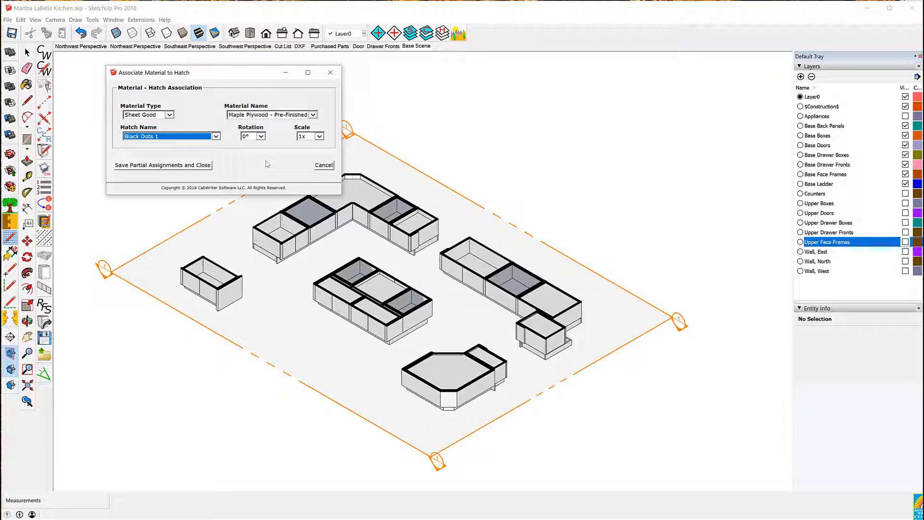
Assign the Brick Common Face hatch to the Shop Plywood sheet good
left_click(314, 115)
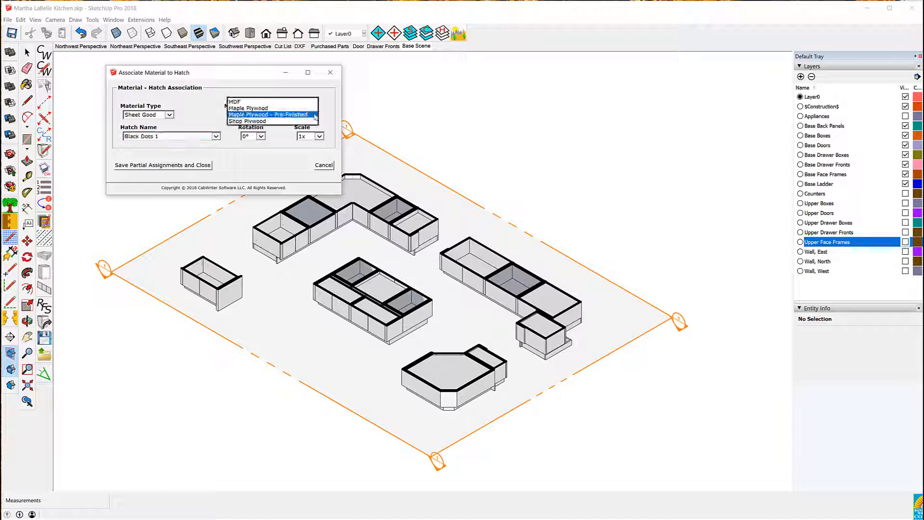
left_click(266, 122)
left_click(215, 137)
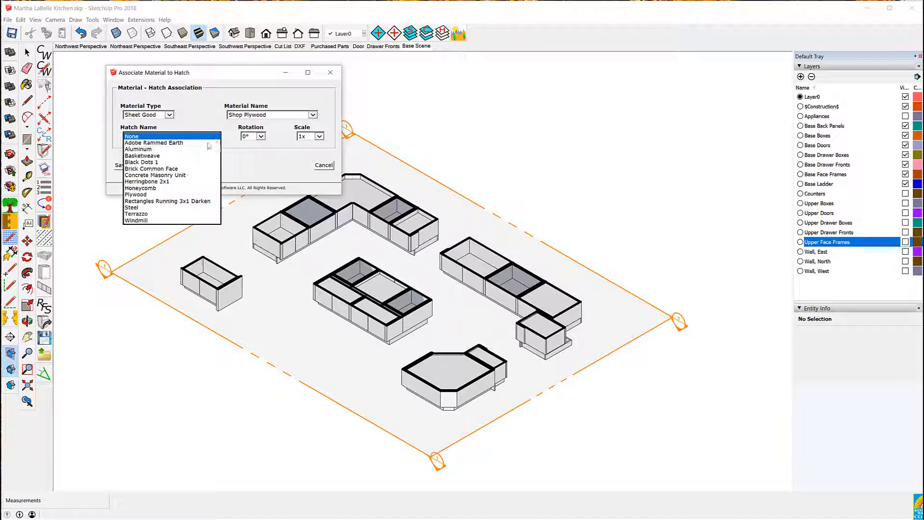
left_click(157, 169)
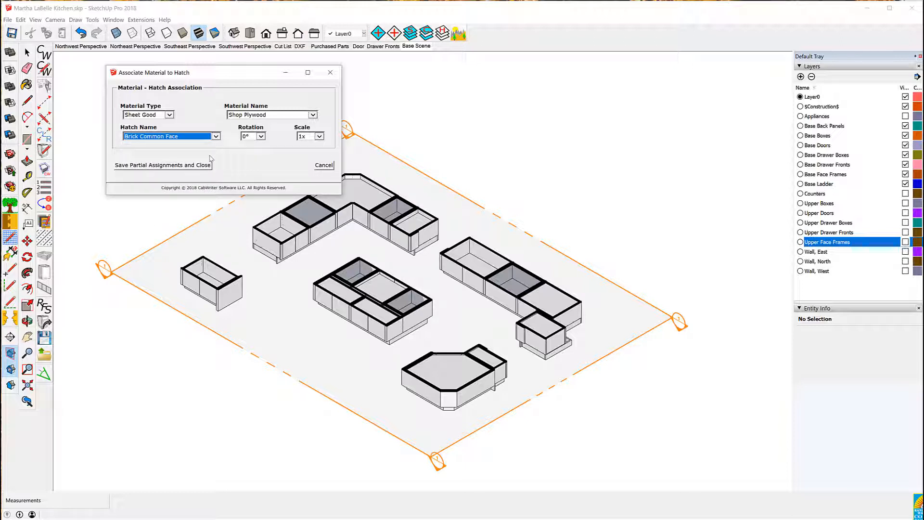
Switch the material type to Wall, assign the Concrete Masonry Unit hatch, and finish the hatch assignments
left_click(169, 115)
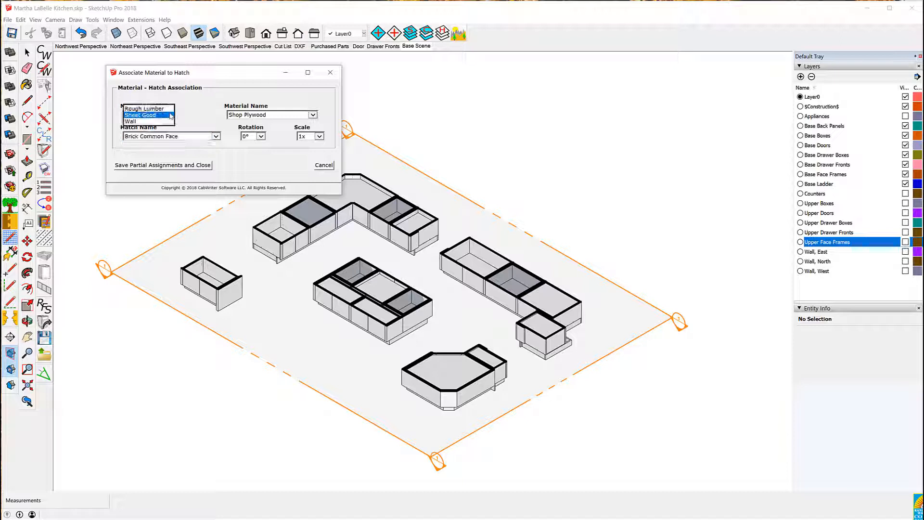
left_click(145, 121)
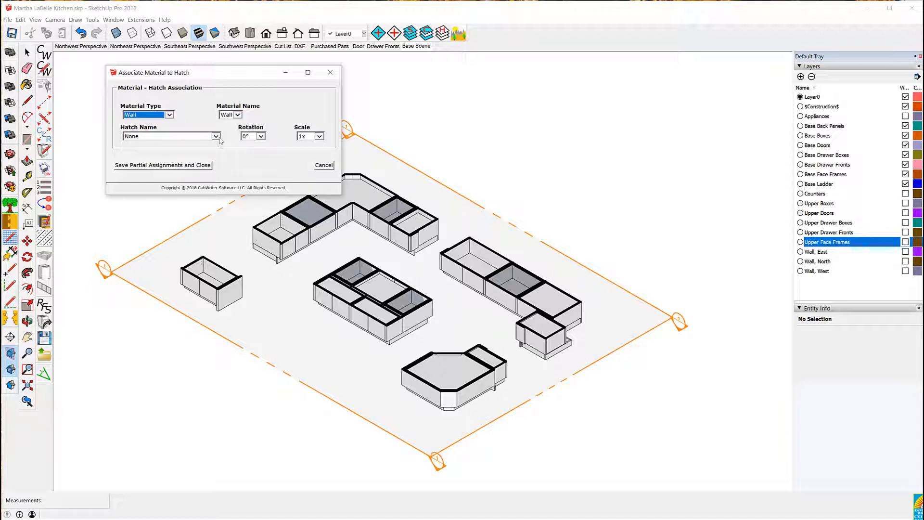
left_click(216, 137)
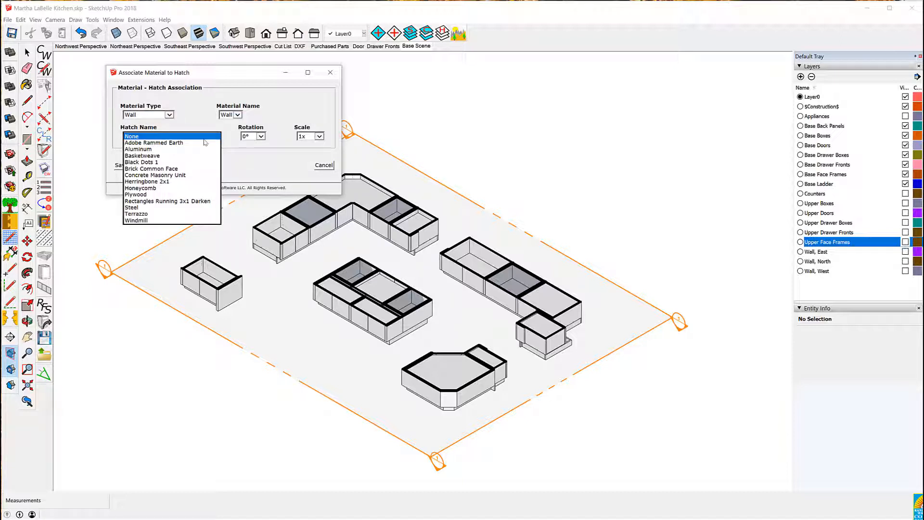
left_click(148, 176)
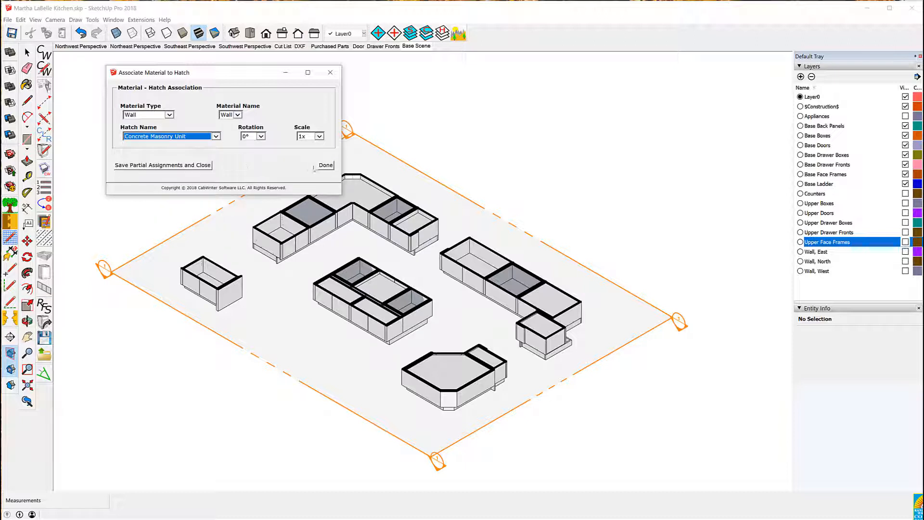
left_click(325, 166)
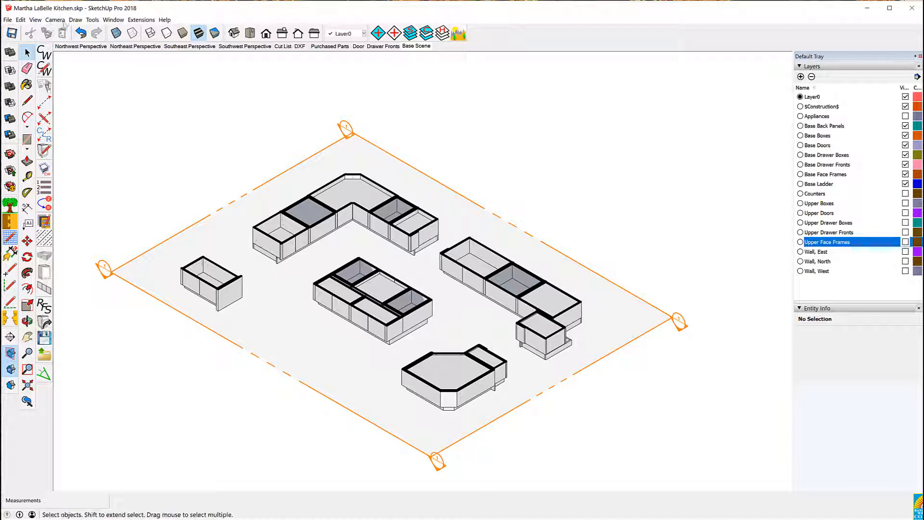
Create a section view from the section plane using CabWriter, naming it Base Plan
left_click(75, 19)
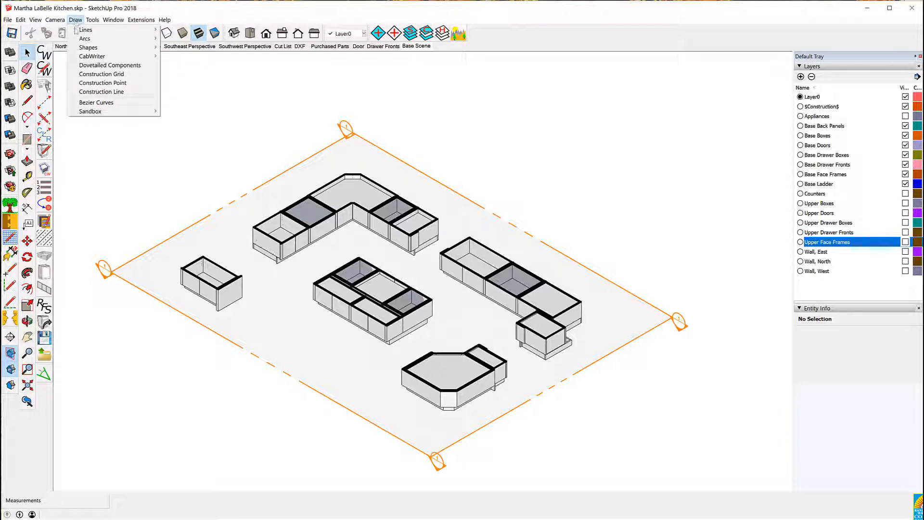
mouse_move(89, 58)
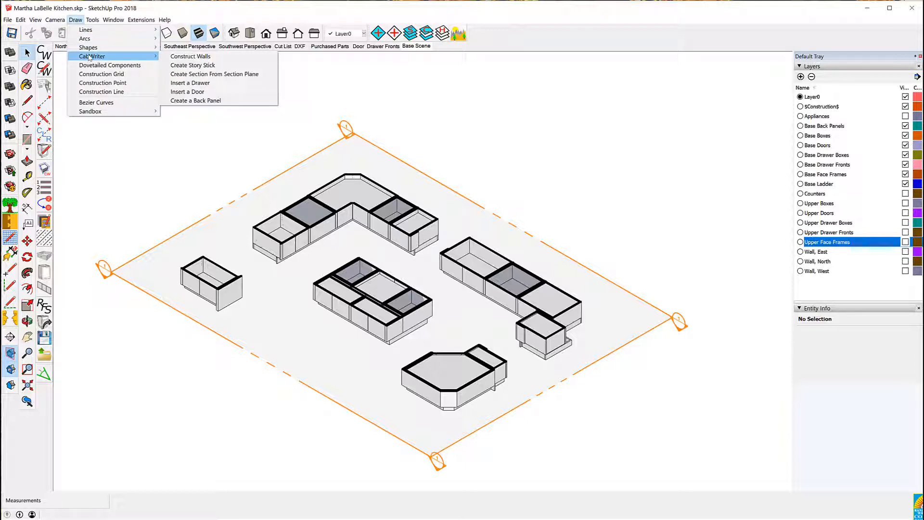
left_click(222, 75)
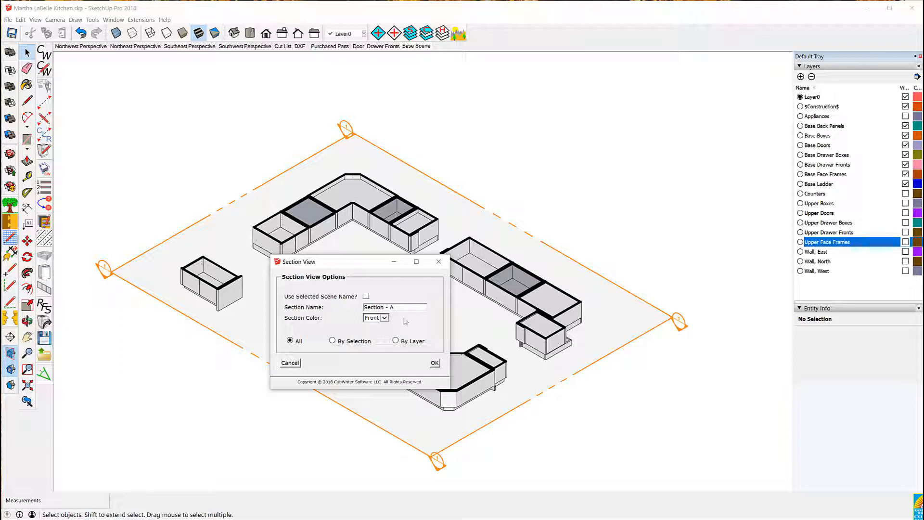
left_click(392, 308)
left_click_drag(392, 308, 365, 310)
type("Base Plan")
left_click(434, 364)
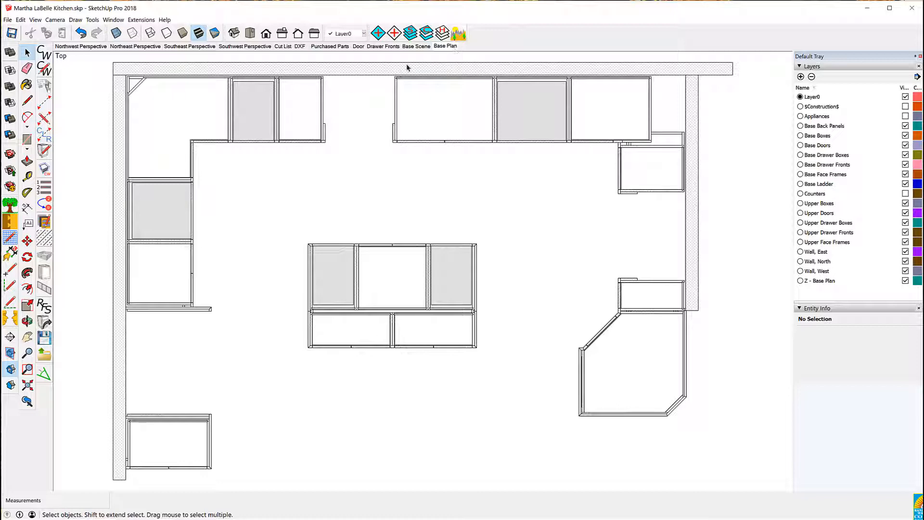
Zoom into the hatched Base Plan section to examine the cabinet cut details
scroll(130, 62, "up", 8)
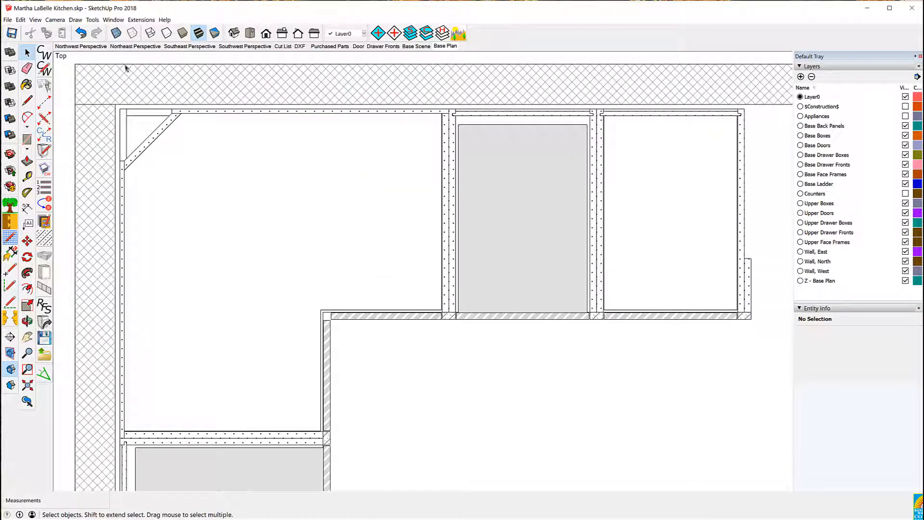
scroll(263, 128, "down", 3)
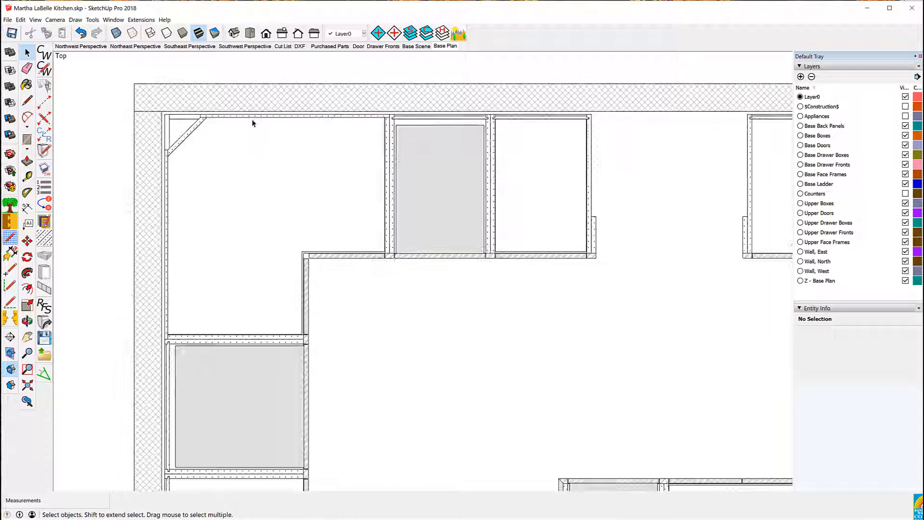
scroll(251, 121, "down", 2)
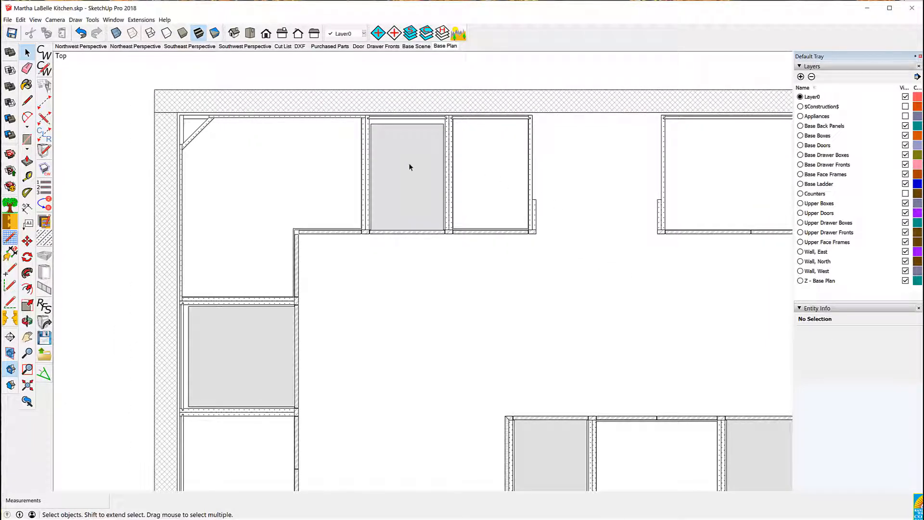
scroll(408, 166, "down", 3)
scroll(602, 333, "up", 3)
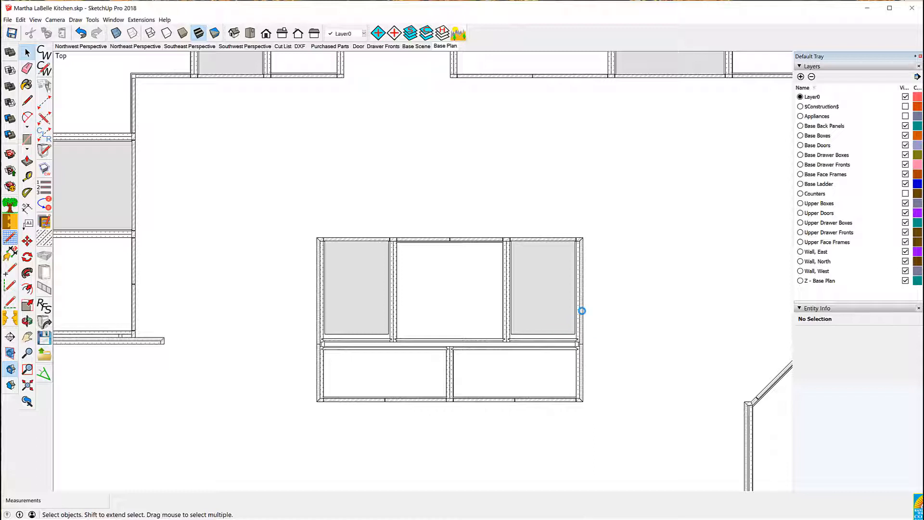
scroll(582, 308, "up", 3)
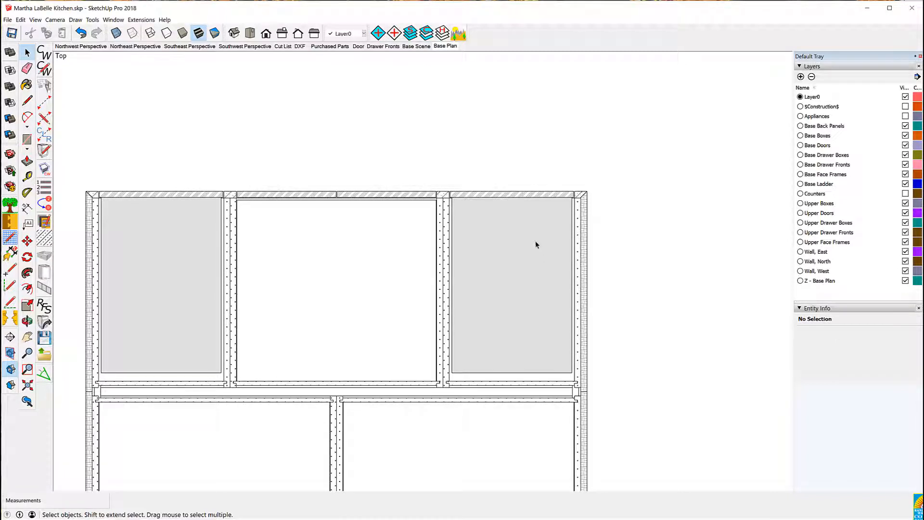
scroll(489, 224, "down", 3)
scroll(378, 207, "down", 5)
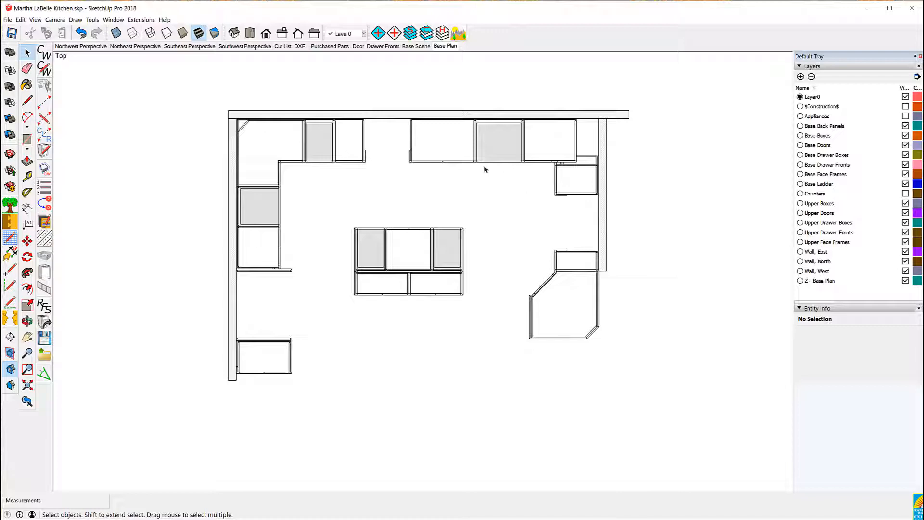
Zoom to show the whole plan and update the Base Plan scene
left_click(29, 386)
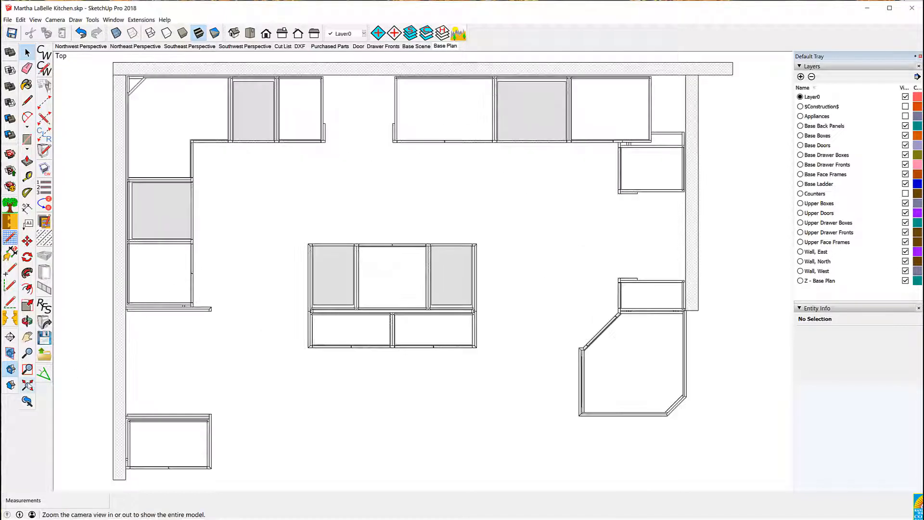
right_click(443, 47)
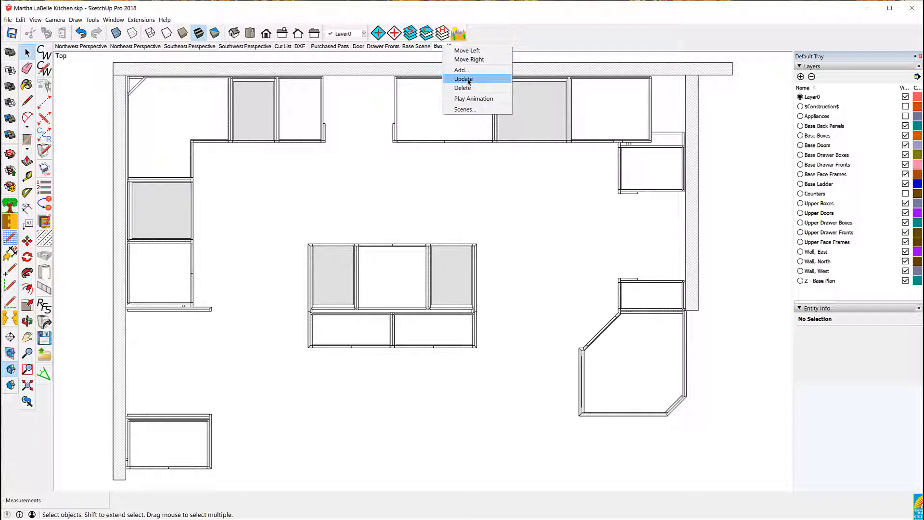
left_click(465, 79)
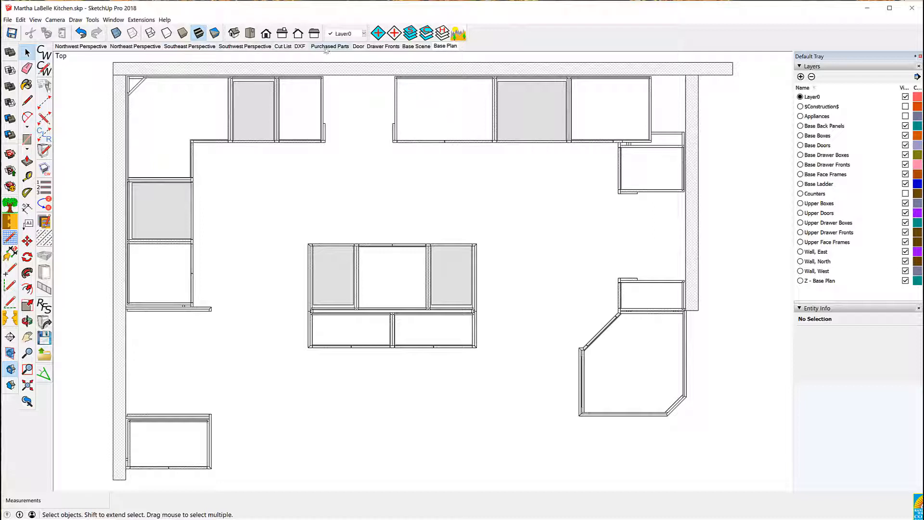
Go to the Base Scene and hide the layers from Base Back Panels through Base Ladder
left_click(415, 47)
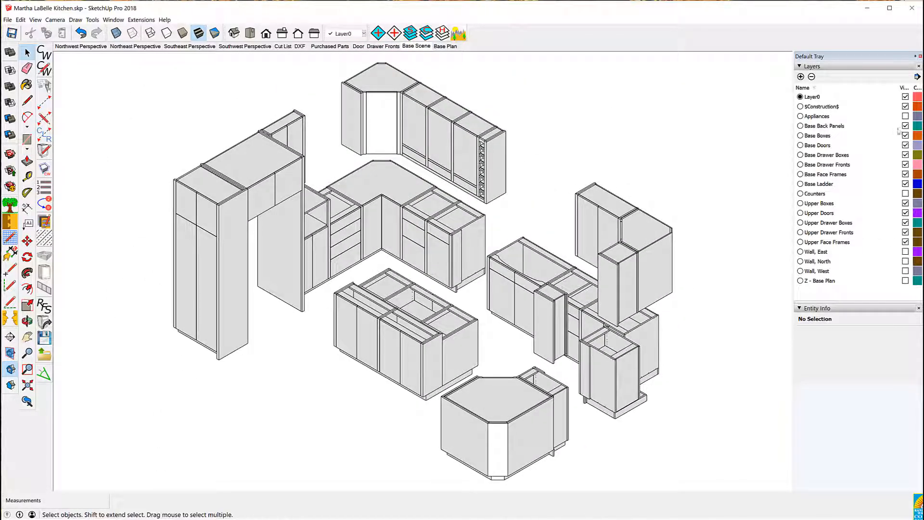
left_click(906, 127)
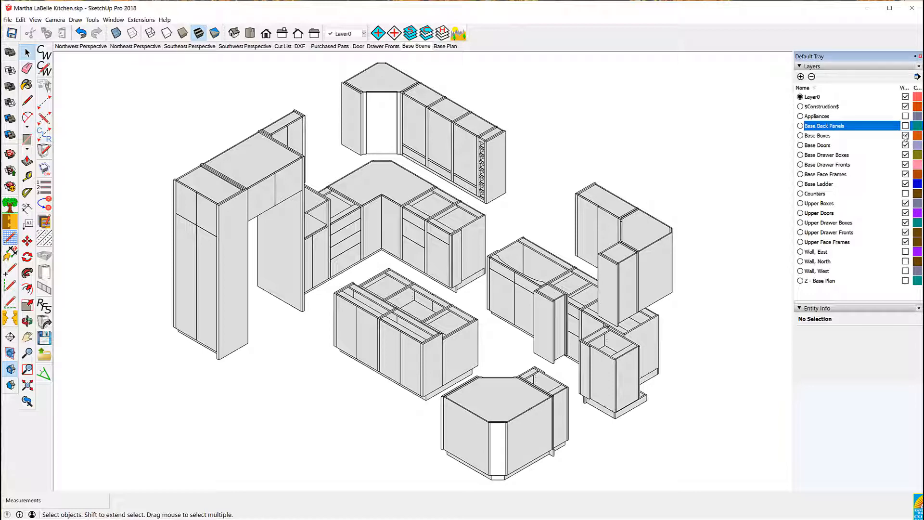
left_click(906, 135)
left_click(906, 146)
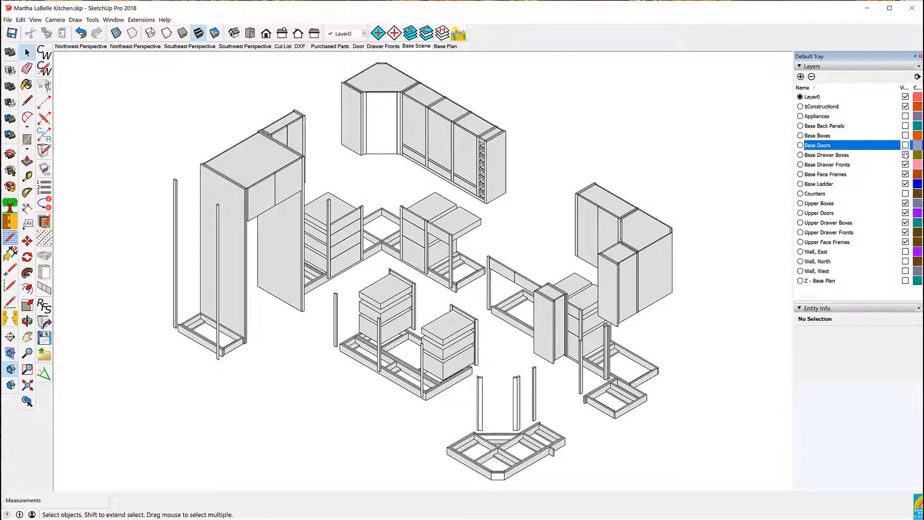
left_click(906, 155)
left_click(906, 165)
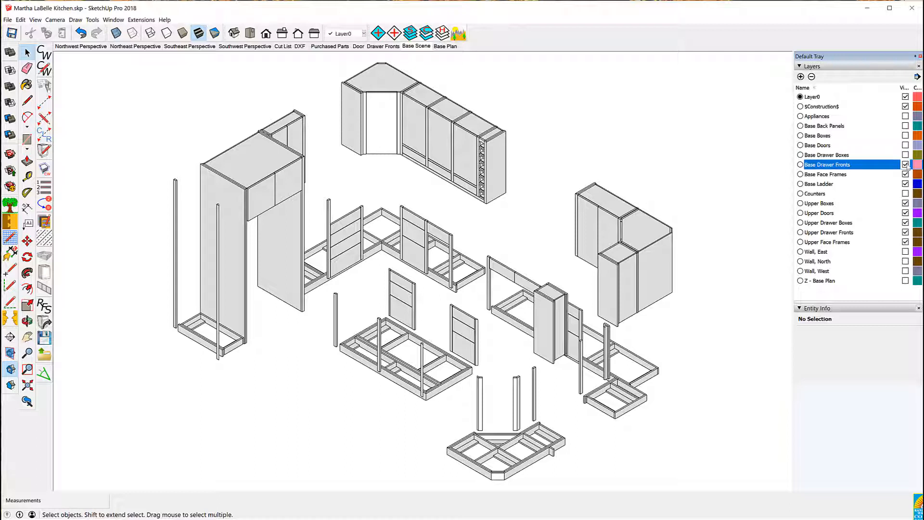
left_click(906, 174)
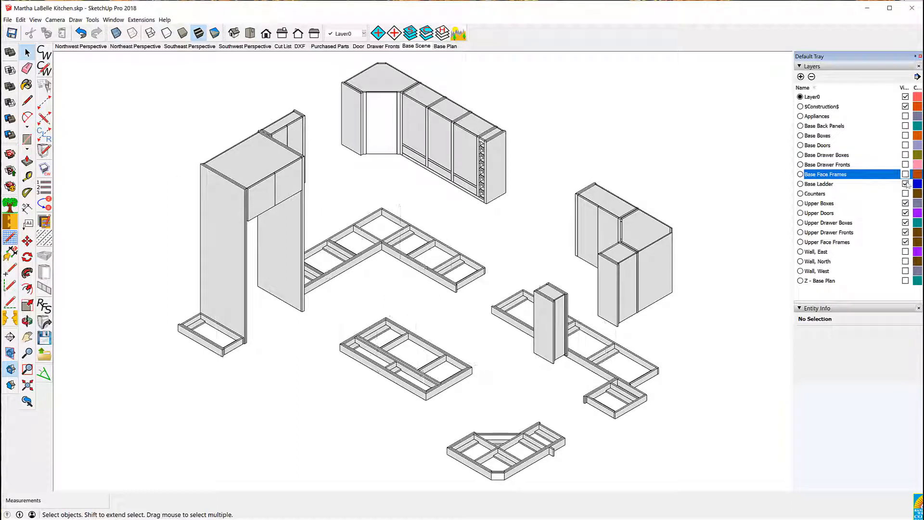
left_click(906, 184)
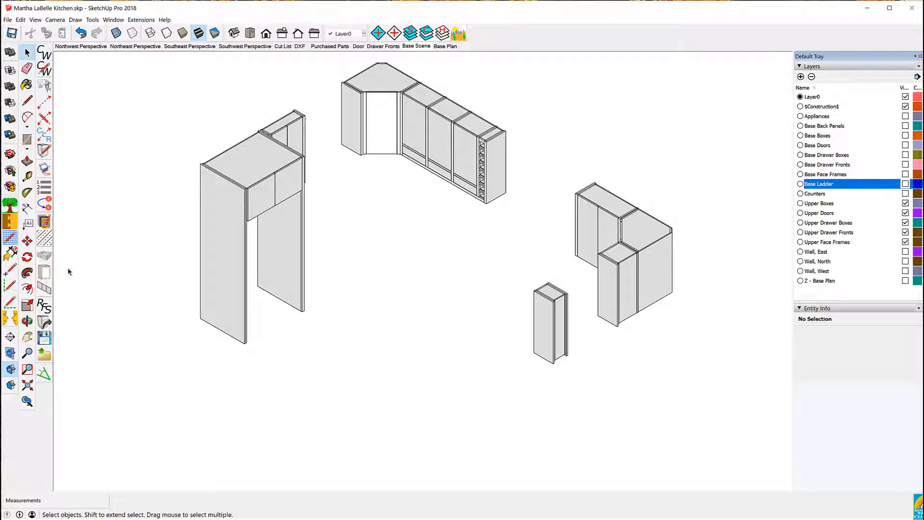
Place a new section plane named Section 2 horizontally through the cabinet model
left_click(10, 337)
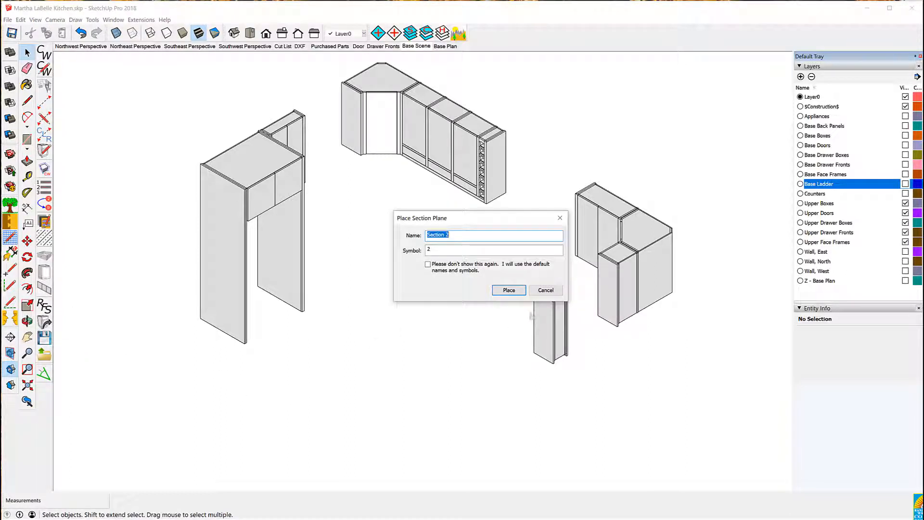
left_click(509, 290)
left_click(293, 410)
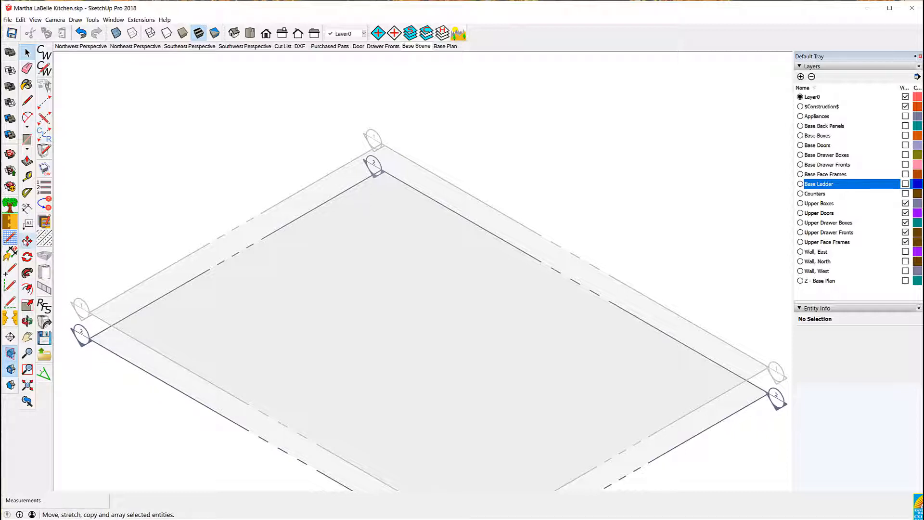
Move the section plane upward so it cuts through the upper cabinets
left_click(27, 240)
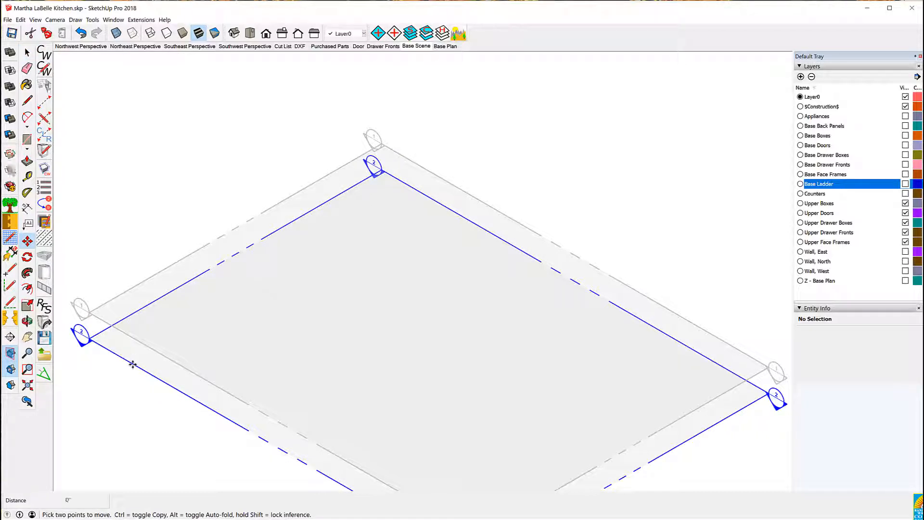
left_click(134, 365)
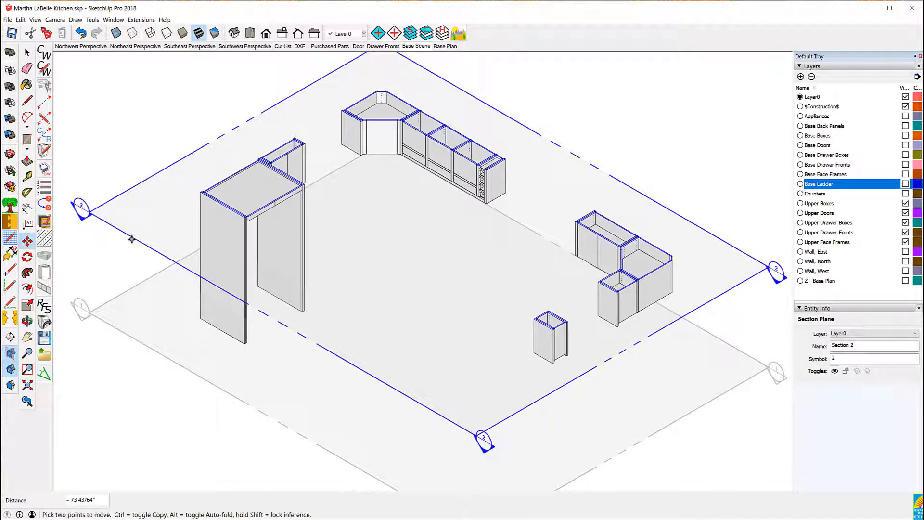
left_click(132, 239)
left_click(145, 290)
key("Escape")
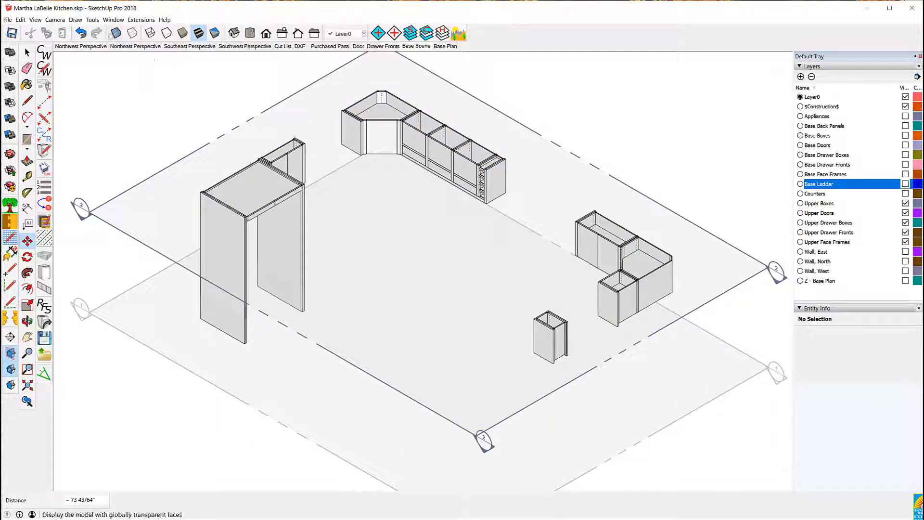
Create a section view from the section plane using CabWriter, naming it Upper Plan
left_click(76, 20)
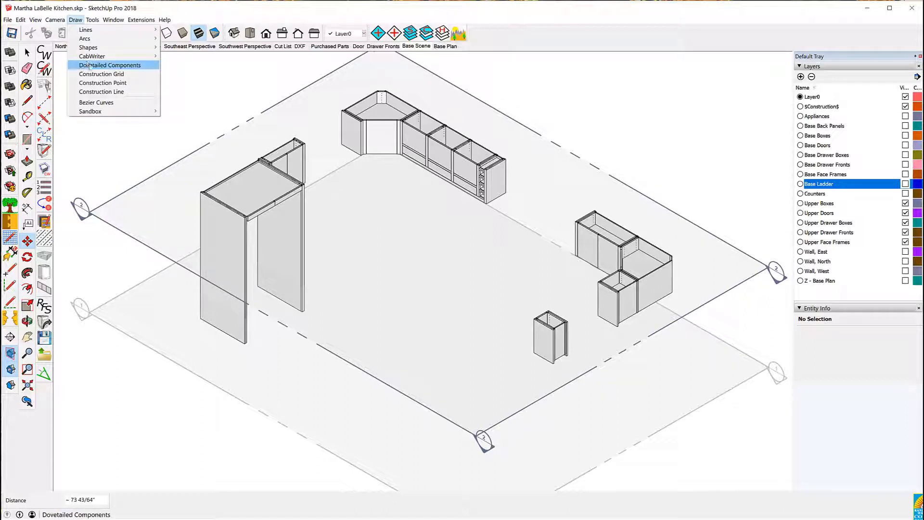
mouse_move(89, 58)
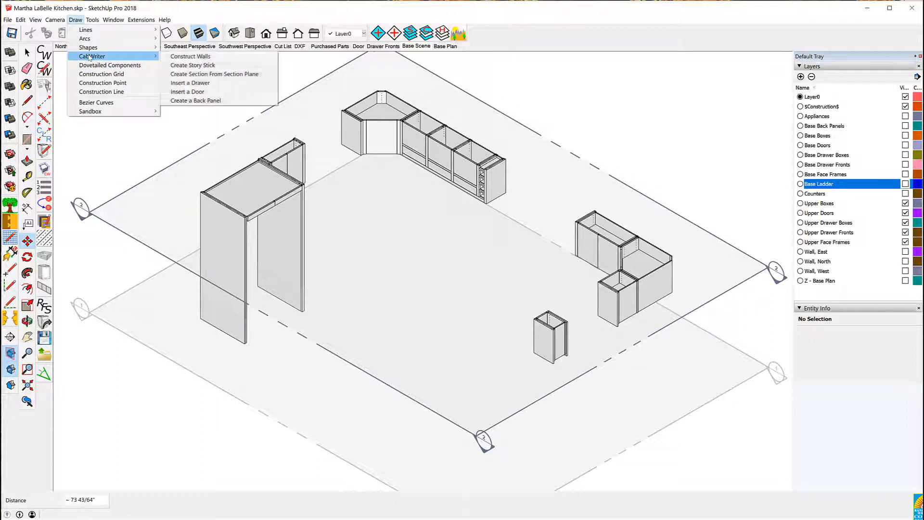
left_click(232, 75)
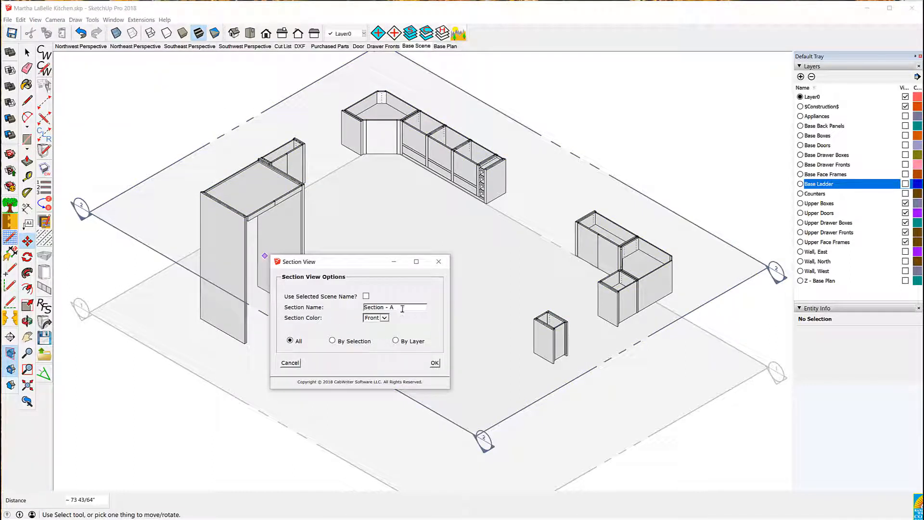
left_click_drag(403, 308, 362, 308)
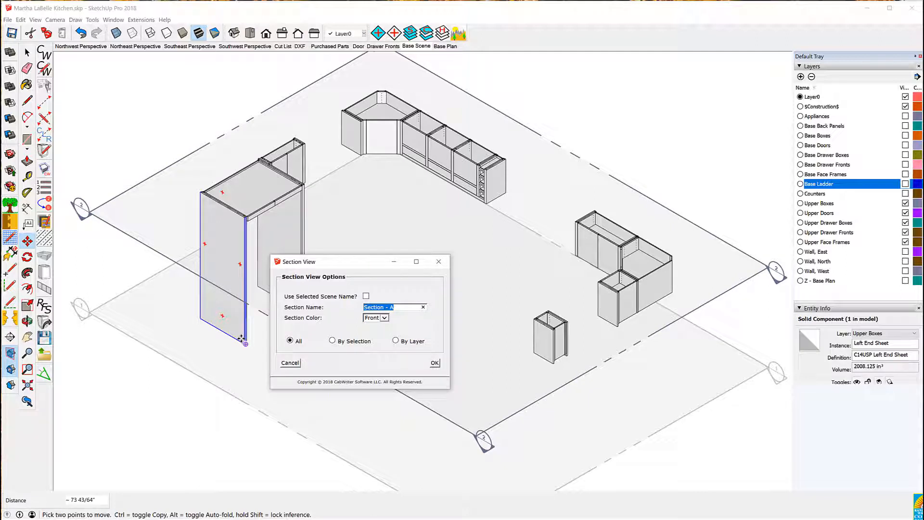
type("UY")
left_click(435, 363)
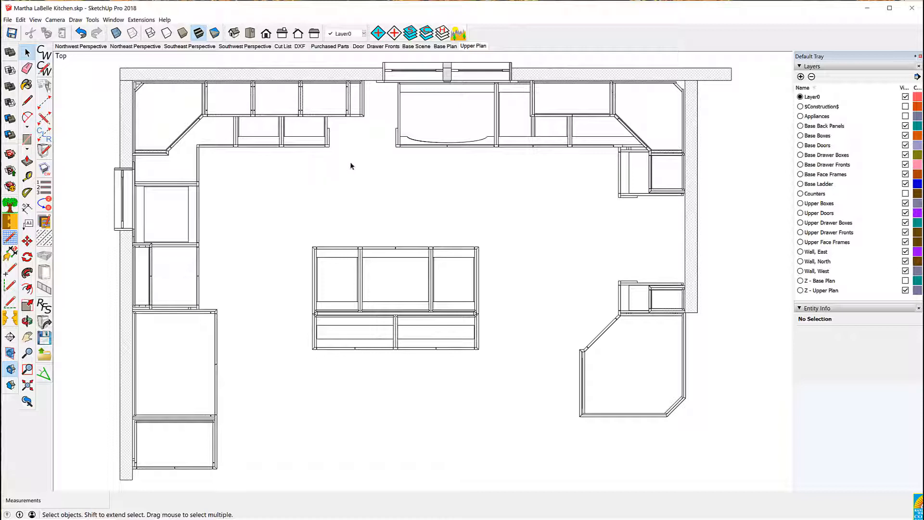
Hide the layers from Base Back Panels through Base Ladder in the Upper Plan view
left_click(905, 126)
left_click(905, 135)
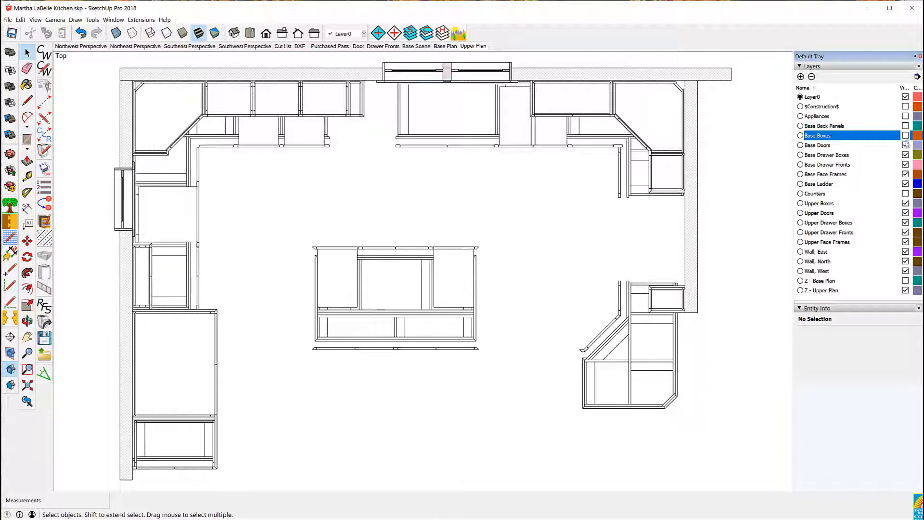
left_click(906, 145)
left_click(905, 155)
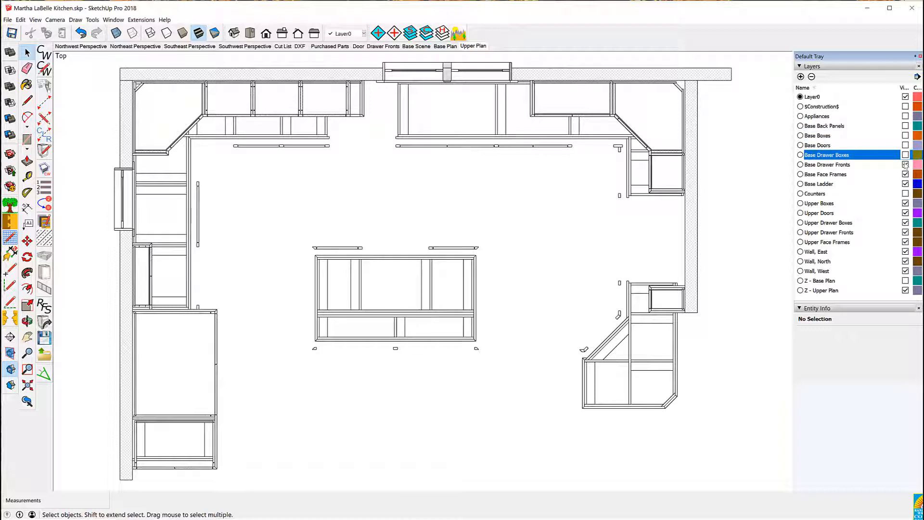
left_click(906, 164)
left_click(905, 174)
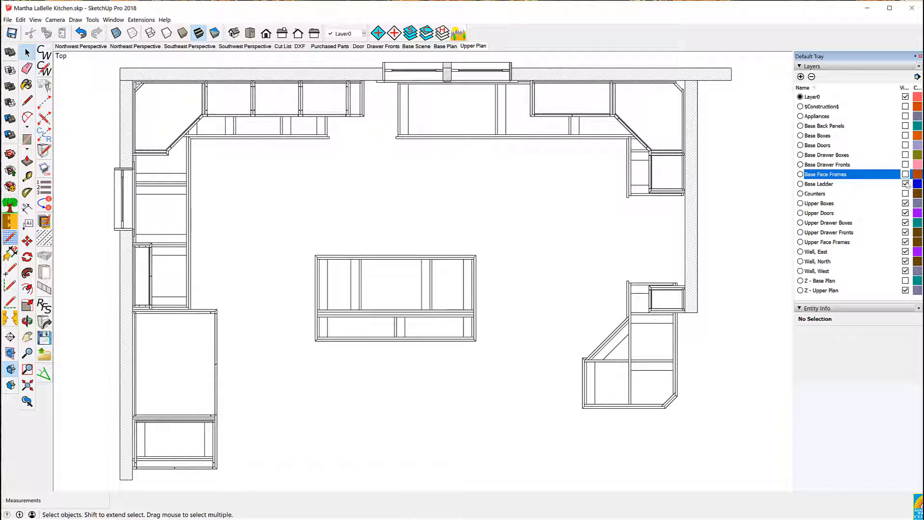
left_click(906, 183)
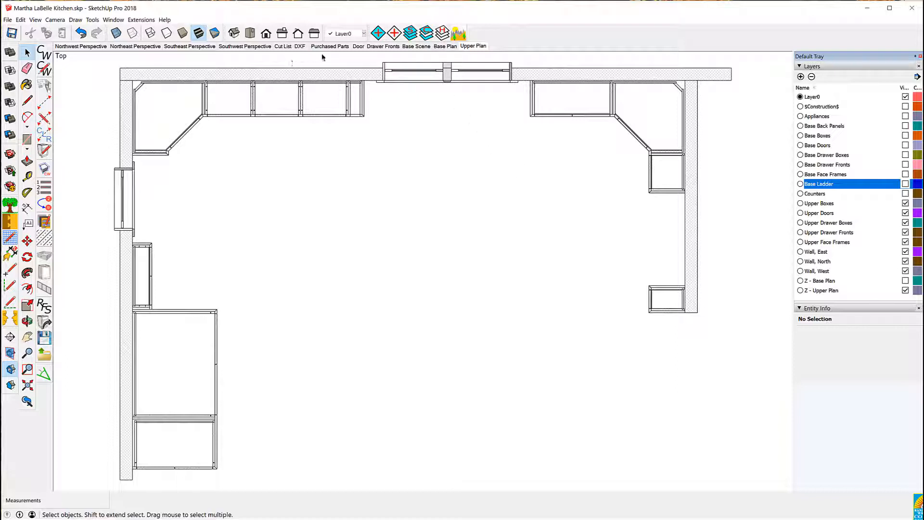
Update the Upper Plan scene with the current layer visibility
right_click(467, 46)
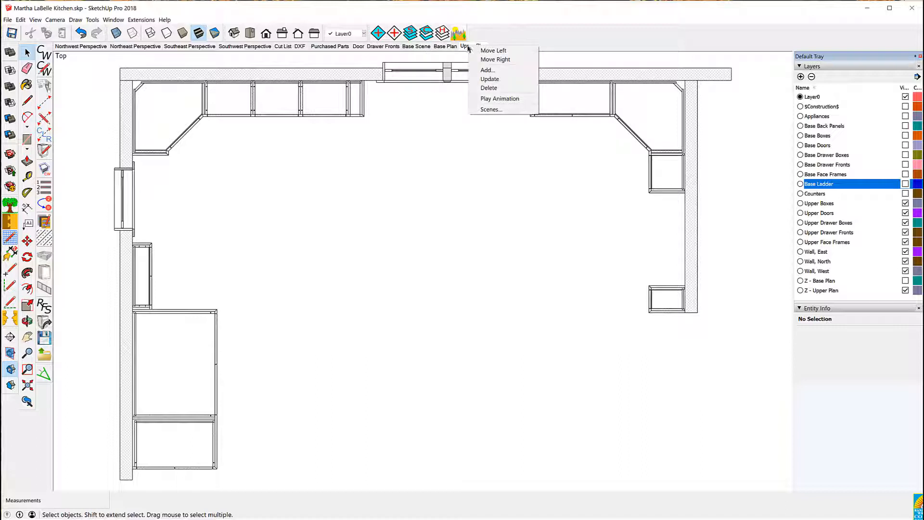
left_click(488, 79)
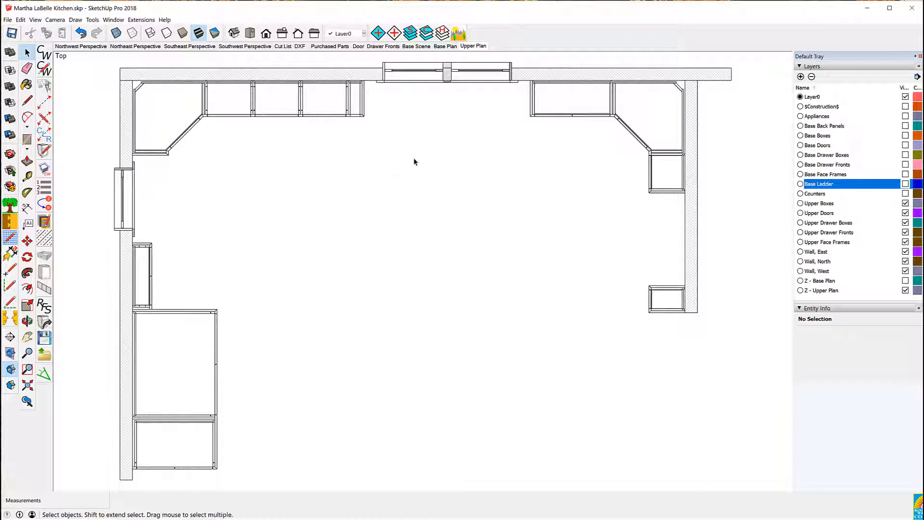
Cycle through the perspective, Cut List, DXF, Purchased Parts, Drawer Fronts and Base Scene scenes to review them
left_click(93, 48)
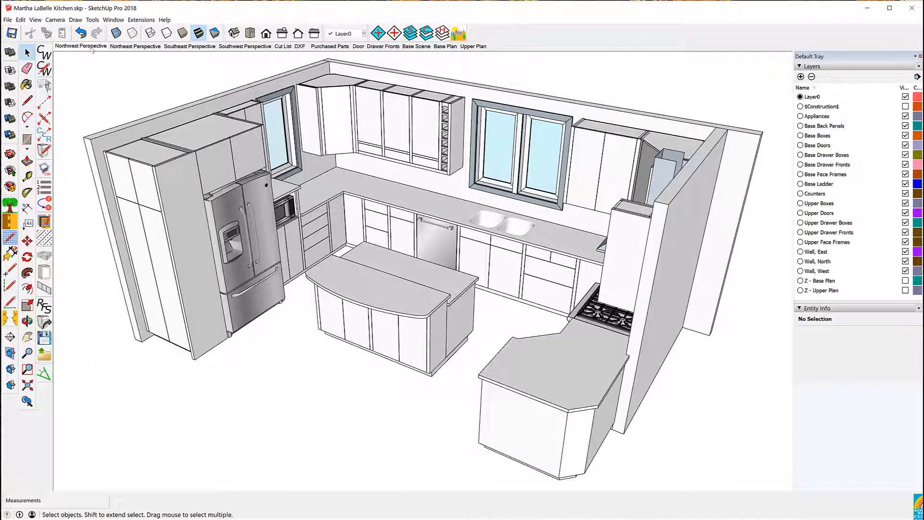
left_click(135, 46)
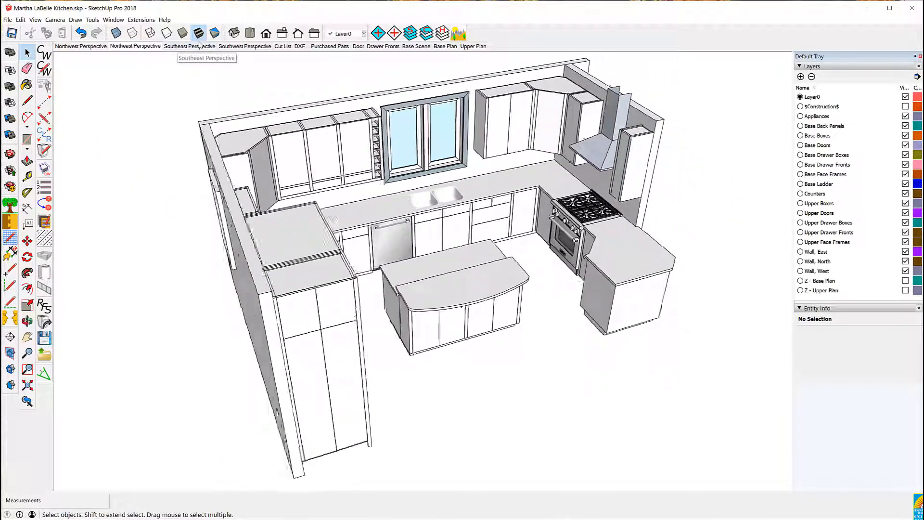
left_click(200, 47)
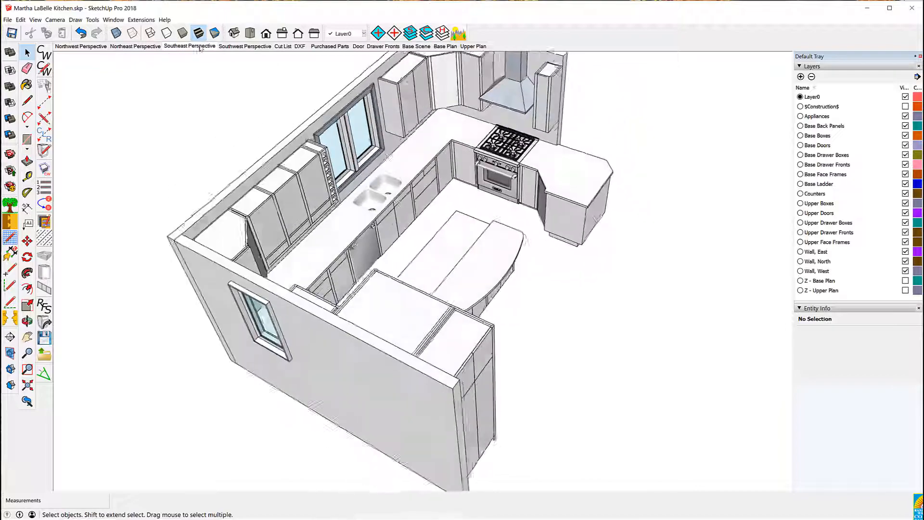
left_click(243, 47)
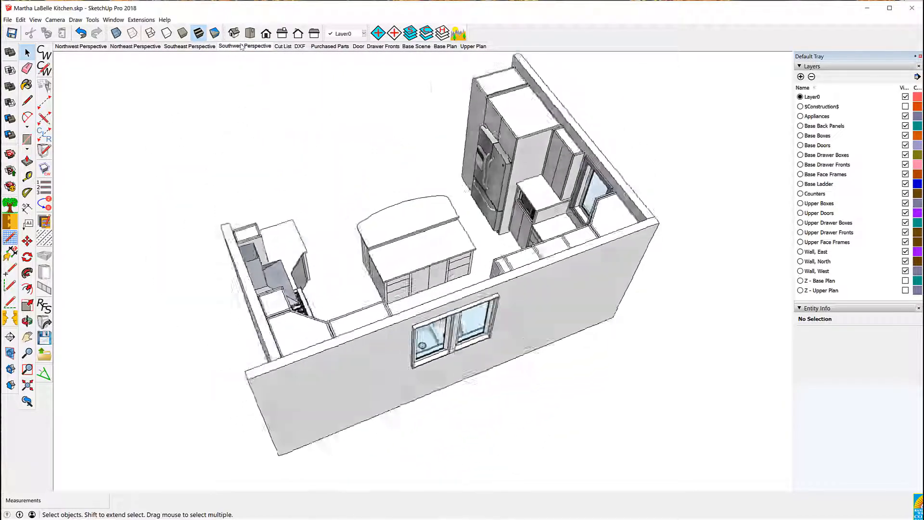
left_click(283, 47)
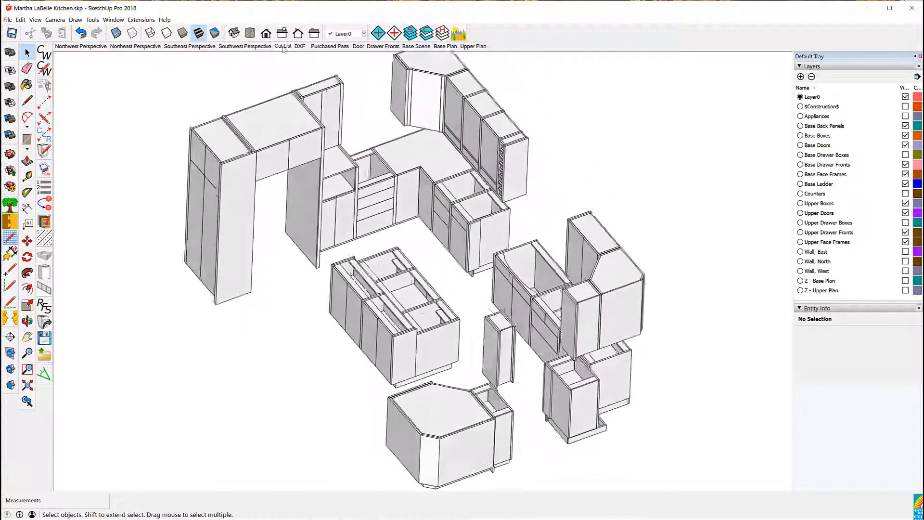
left_click(300, 47)
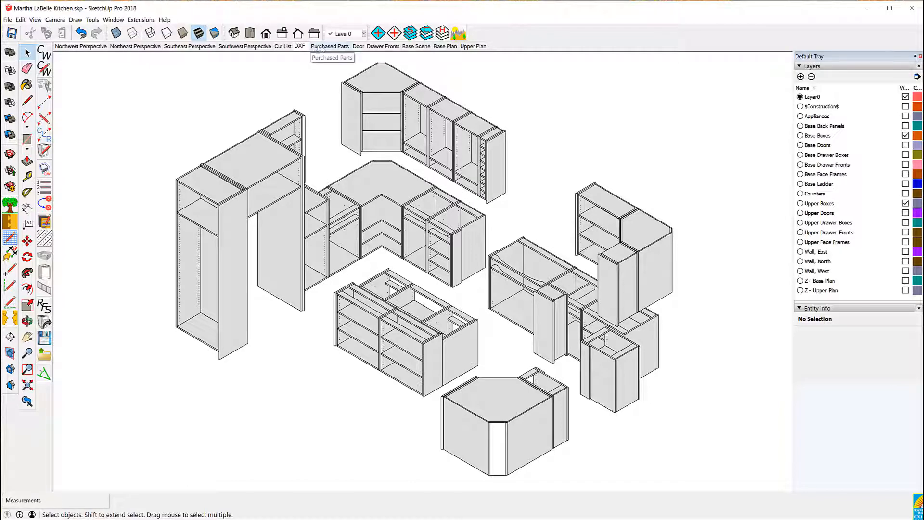
left_click(323, 47)
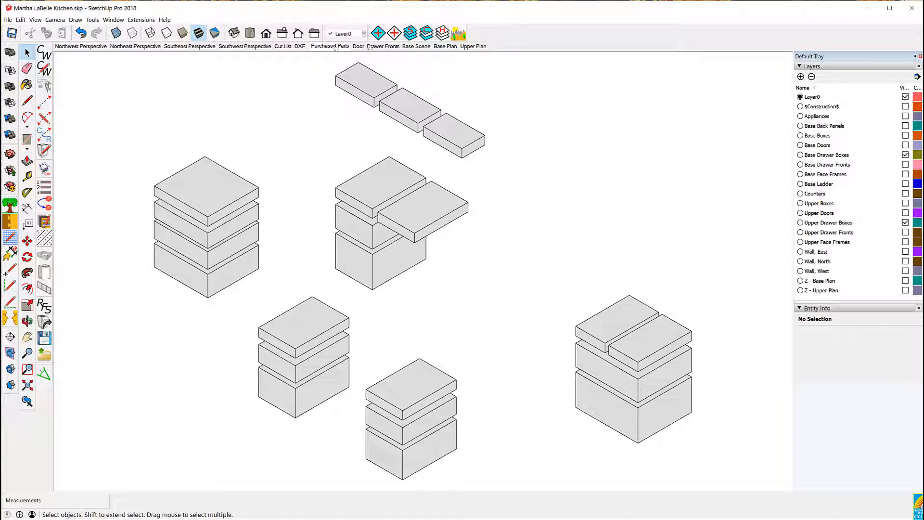
left_click(380, 47)
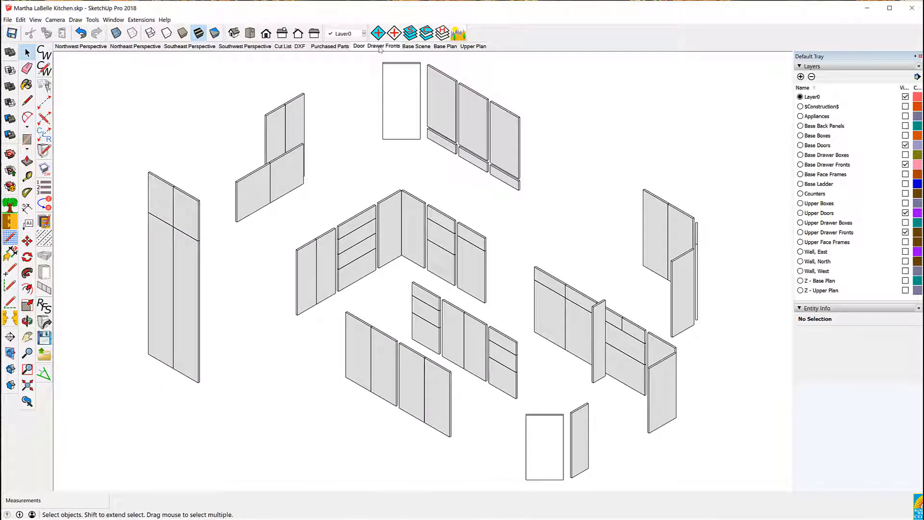
left_click(417, 47)
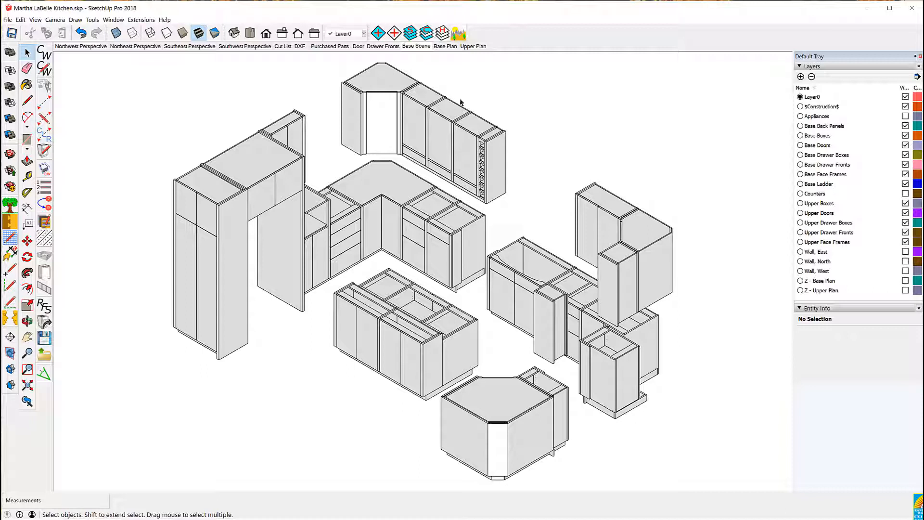
Switch back and forth between the Base Plan and Upper Plan scenes, then return to Base Scene
left_click(443, 46)
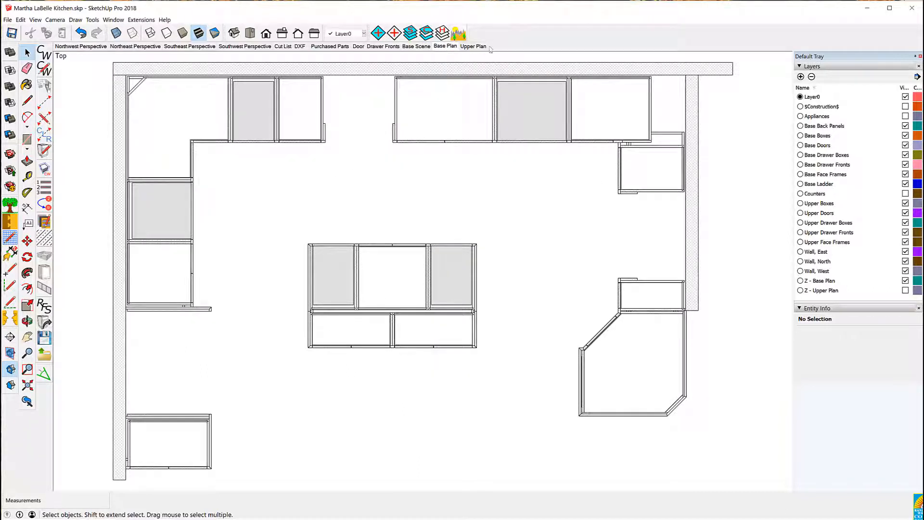
left_click(473, 46)
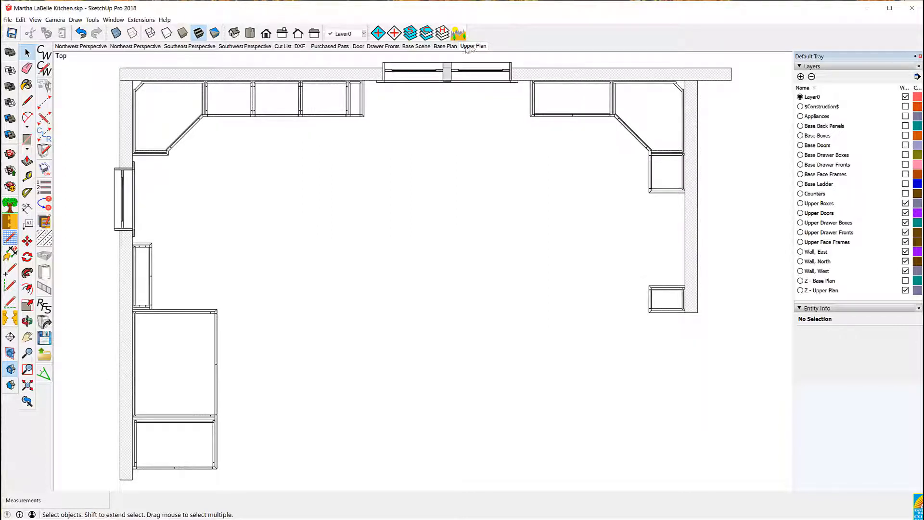
left_click(447, 46)
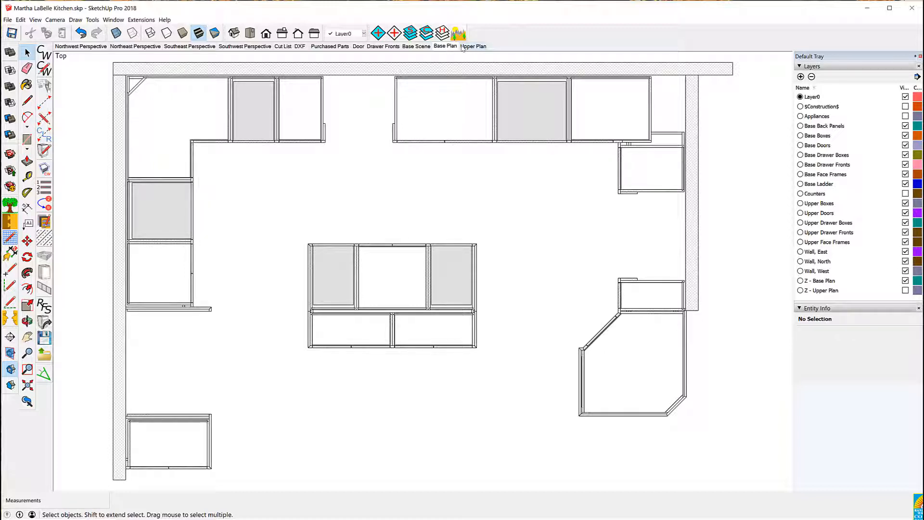
left_click(466, 47)
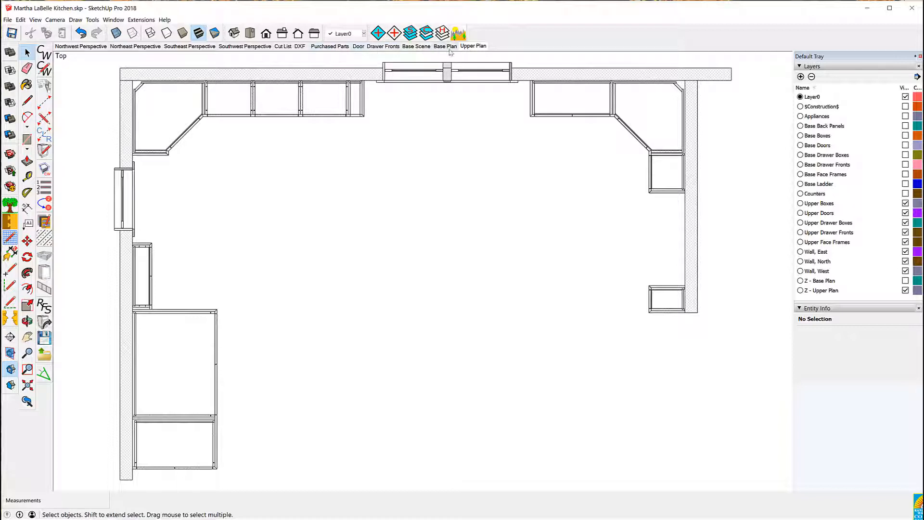
left_click(446, 48)
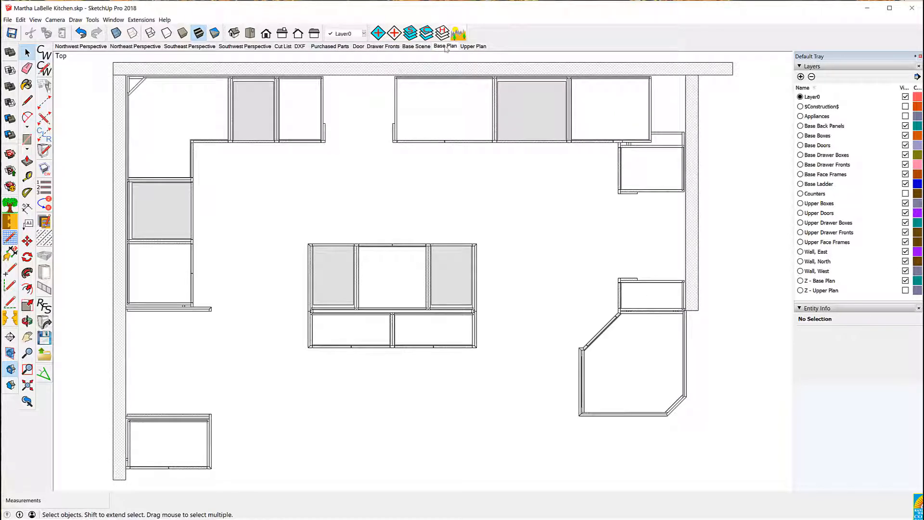
left_click(417, 46)
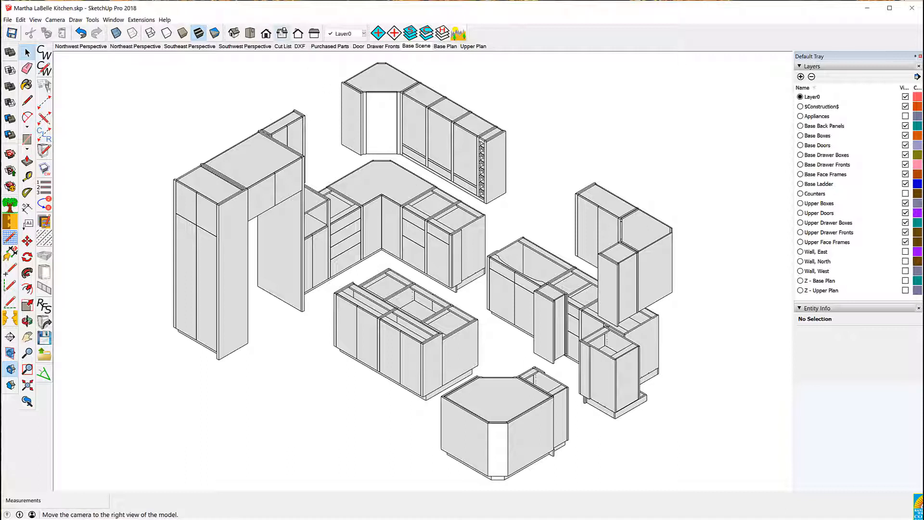
Switch to the front view and show the Wall, East, Wall, North and Wall, West layers
left_click(271, 37)
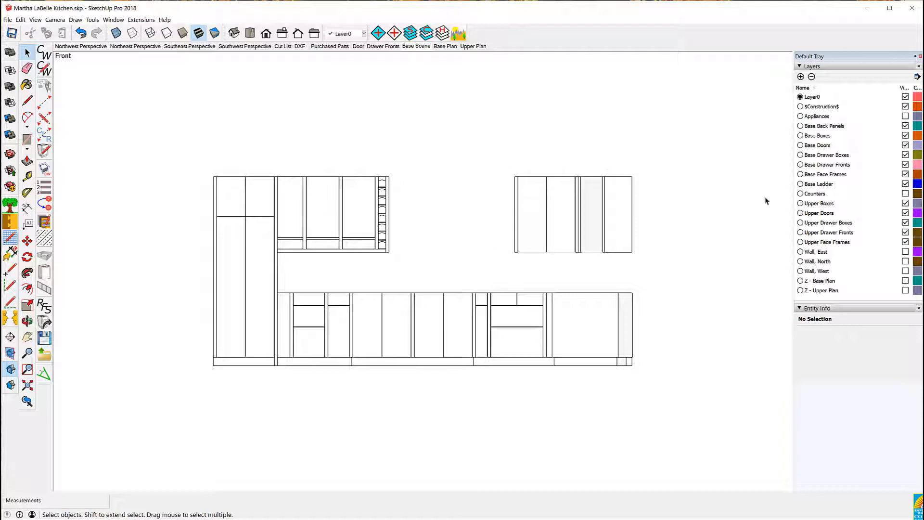
left_click(906, 252)
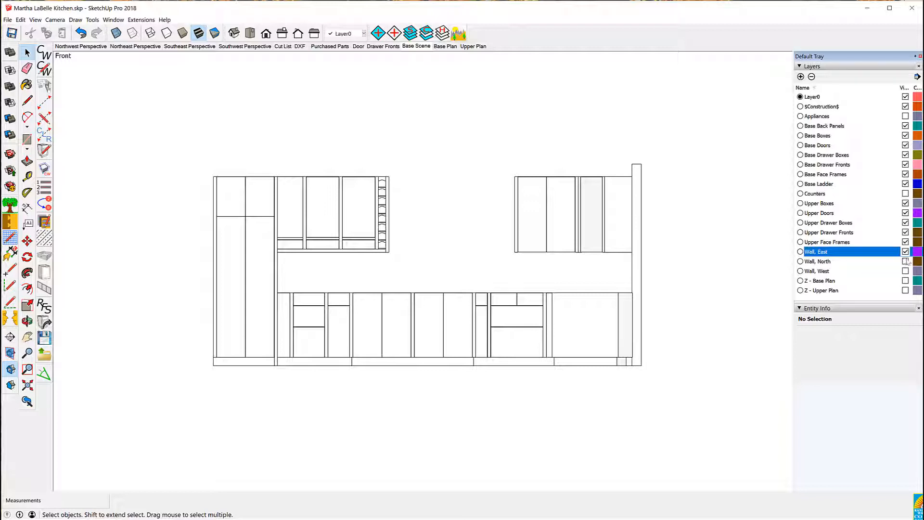
left_click(906, 261)
left_click(906, 271)
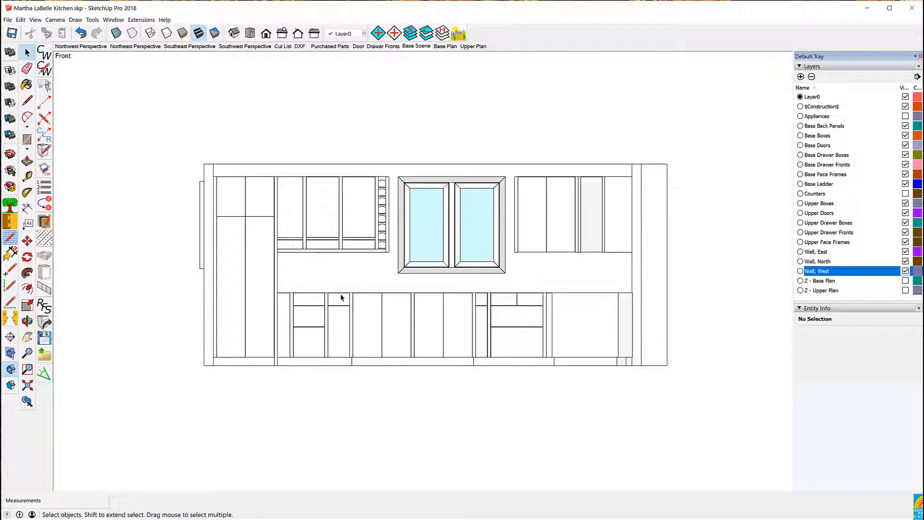
Place a new section plane with default name on the side face of the tall cabinet in an isometric view
middle_click_drag(519, 82, 367, 339)
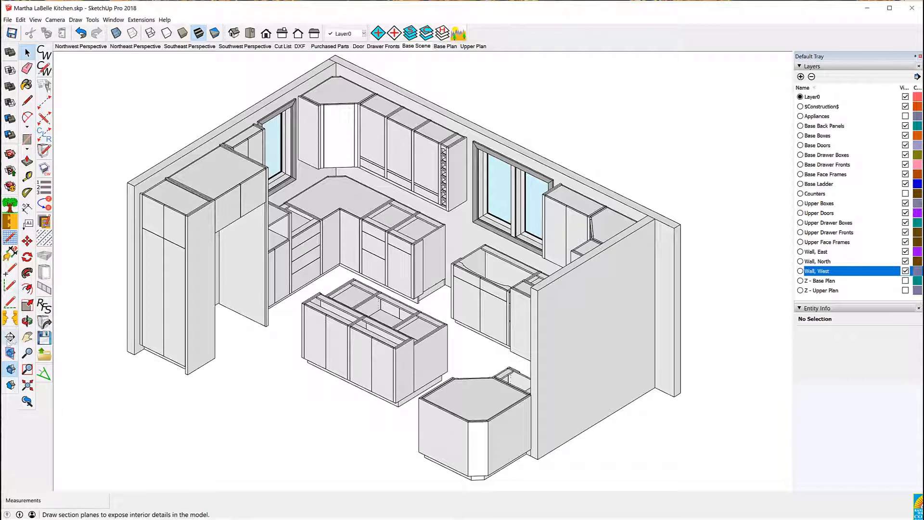
left_click(10, 337)
left_click(98, 271)
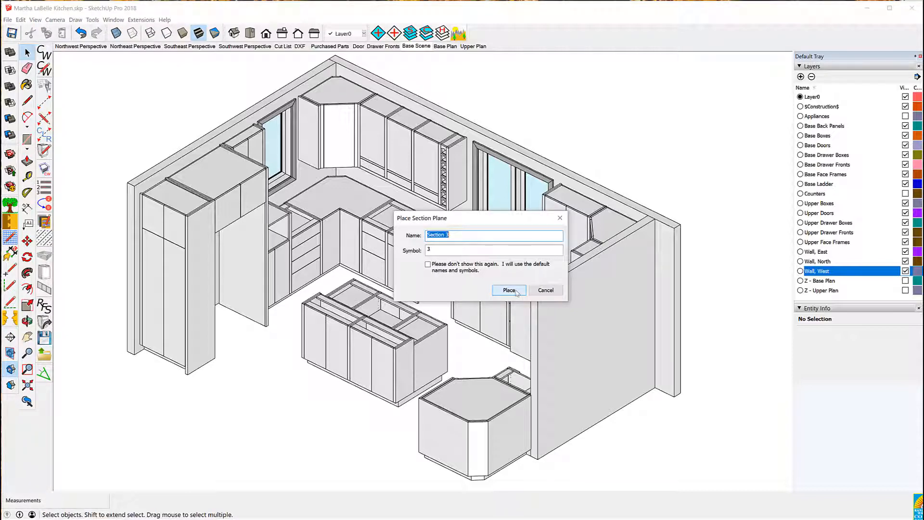
key("Return")
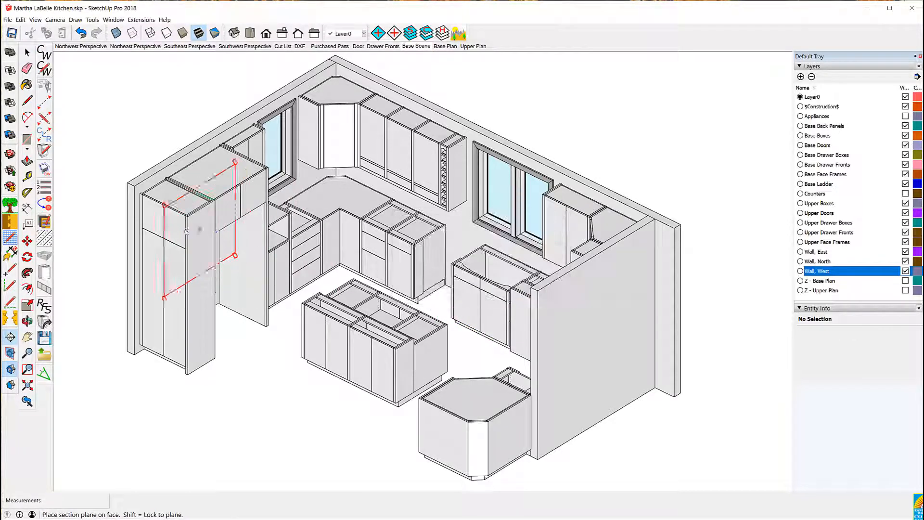
left_click(156, 224)
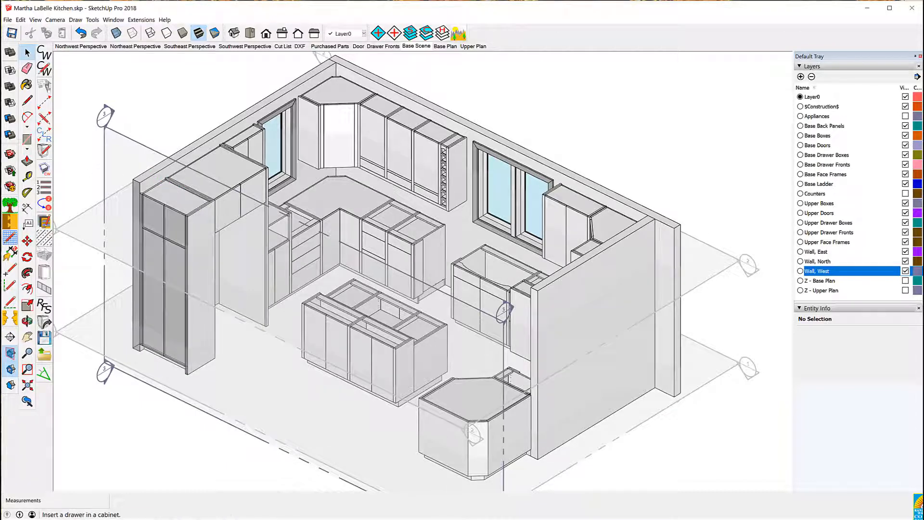
Move the section plane about 100 inches toward the north wall
left_click(27, 241)
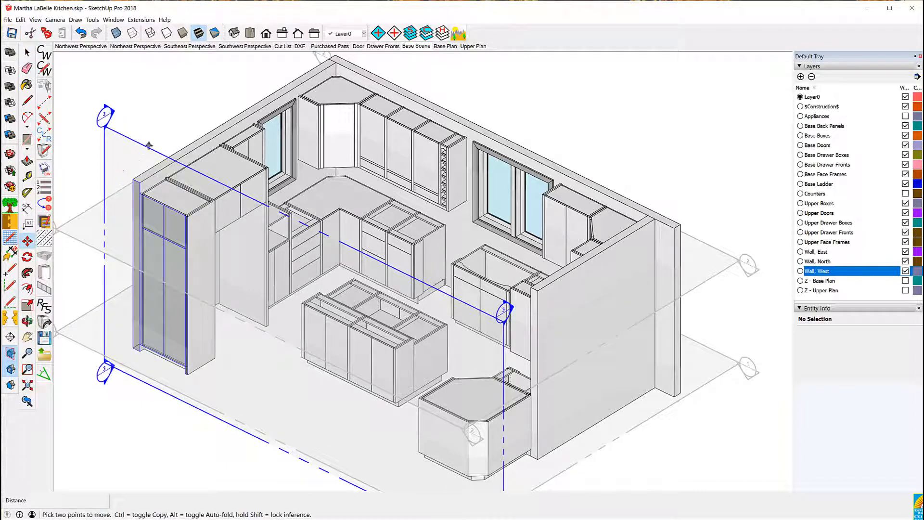
left_click(148, 147)
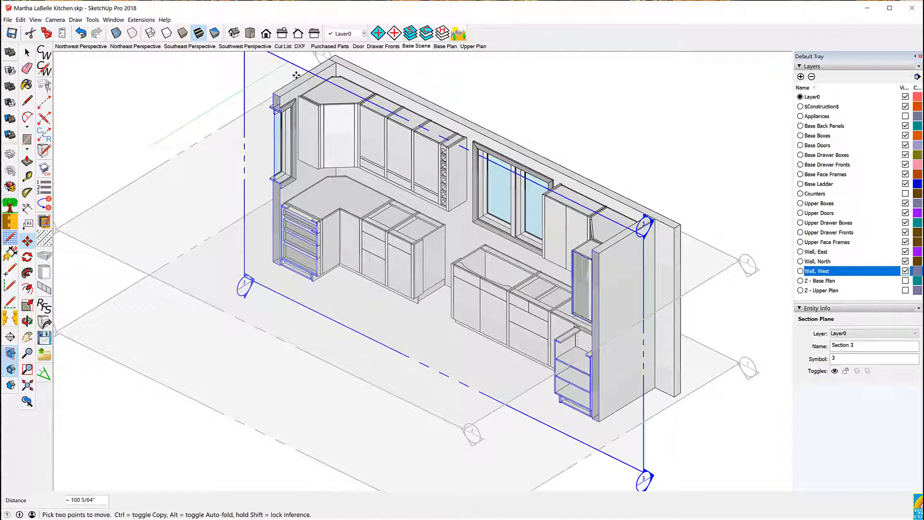
key("Escape")
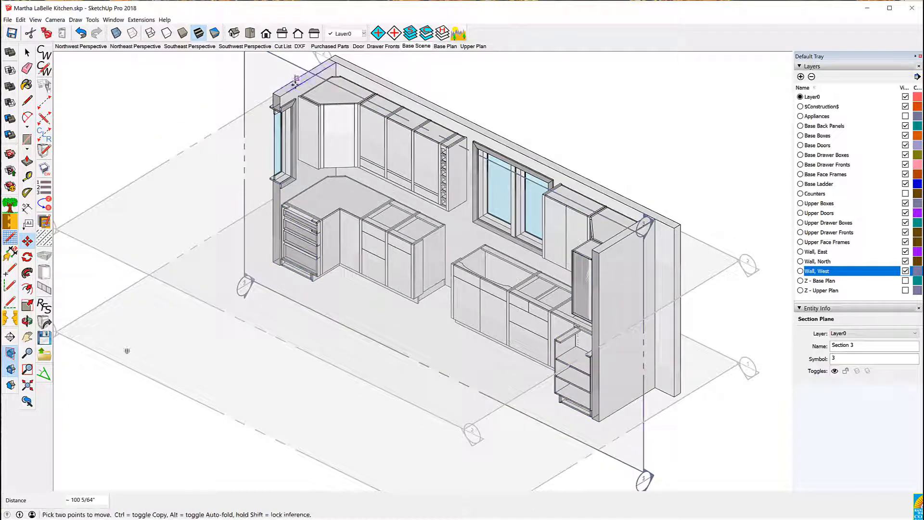
Move the section plane a further 6 19/32 inches so it sits just in front of the north wall cabinets
middle_click_drag(128, 140, 408, 158)
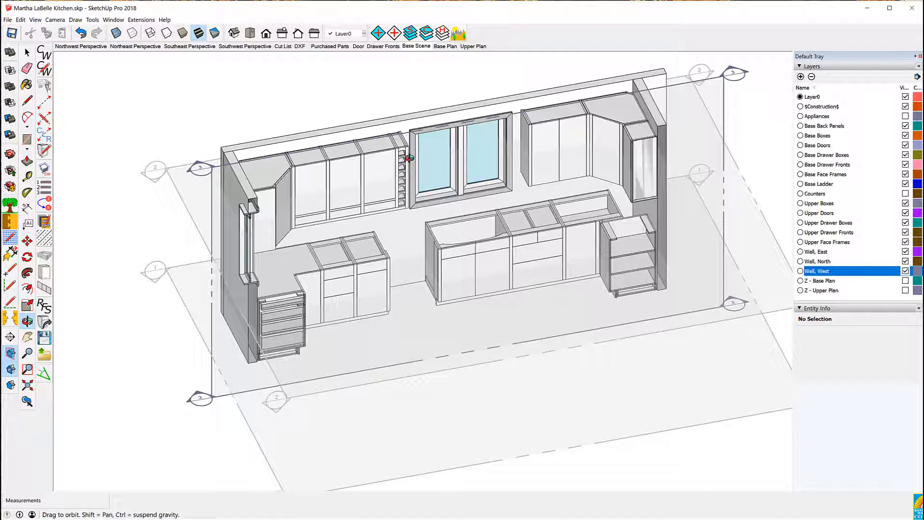
left_click_drag(409, 158, 485, 156)
key("m")
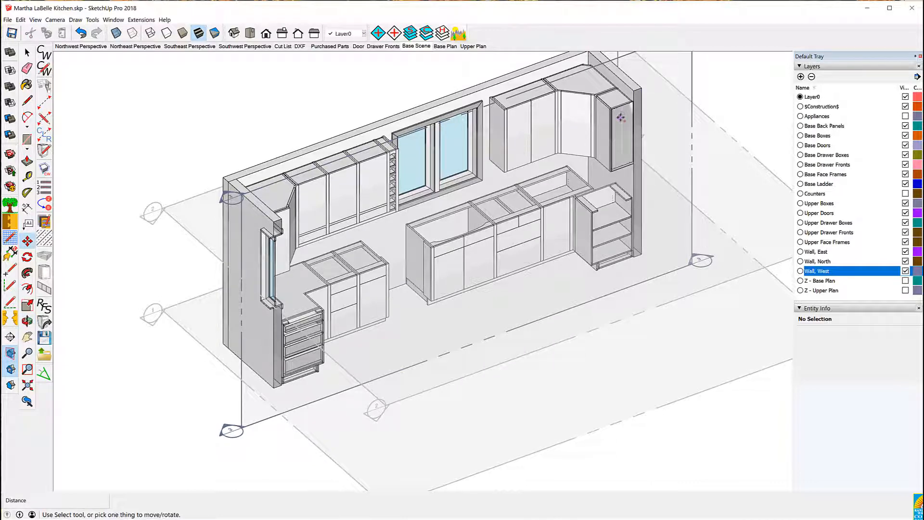
left_click(29, 53)
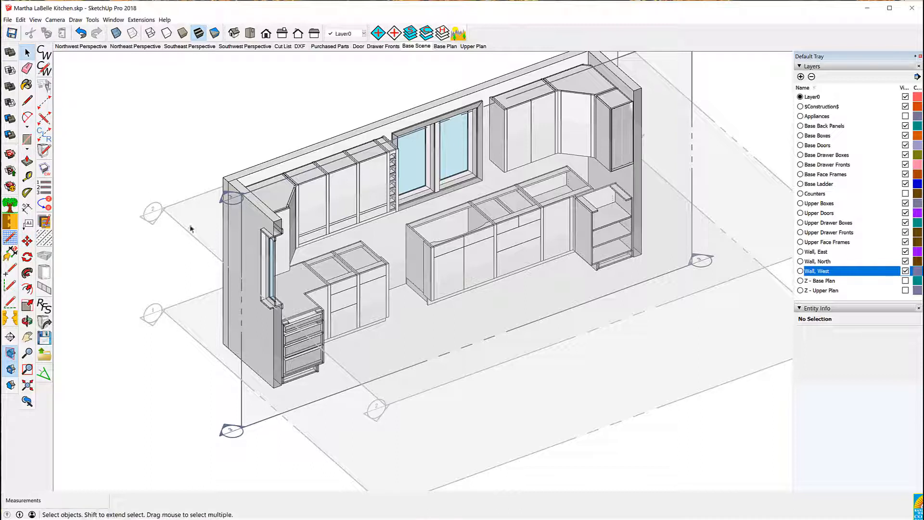
left_click(227, 196)
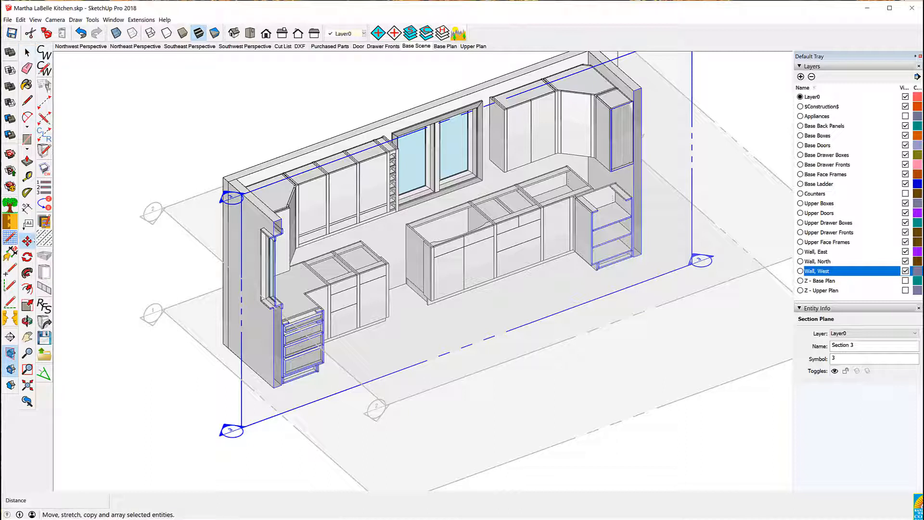
left_click(26, 240)
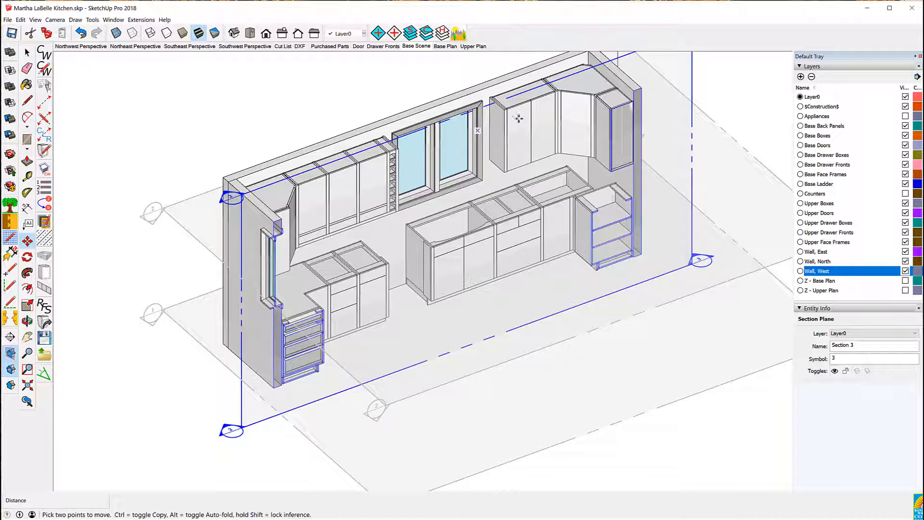
left_click(566, 76)
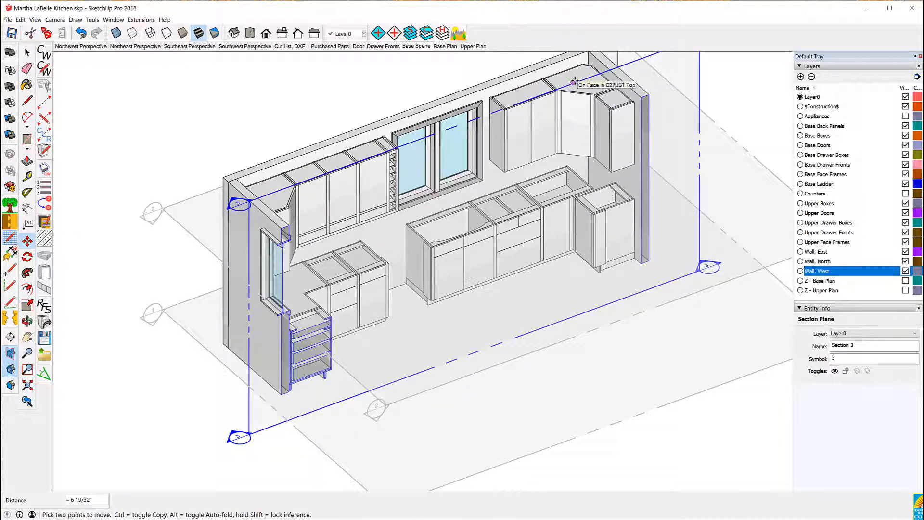
middle_click_drag(631, 277, 354, 247)
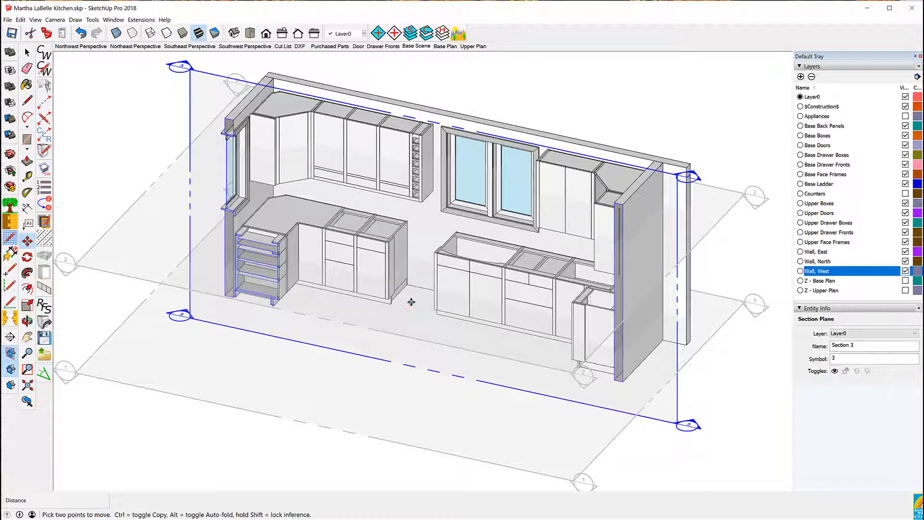
middle_click_drag(410, 302, 584, 322)
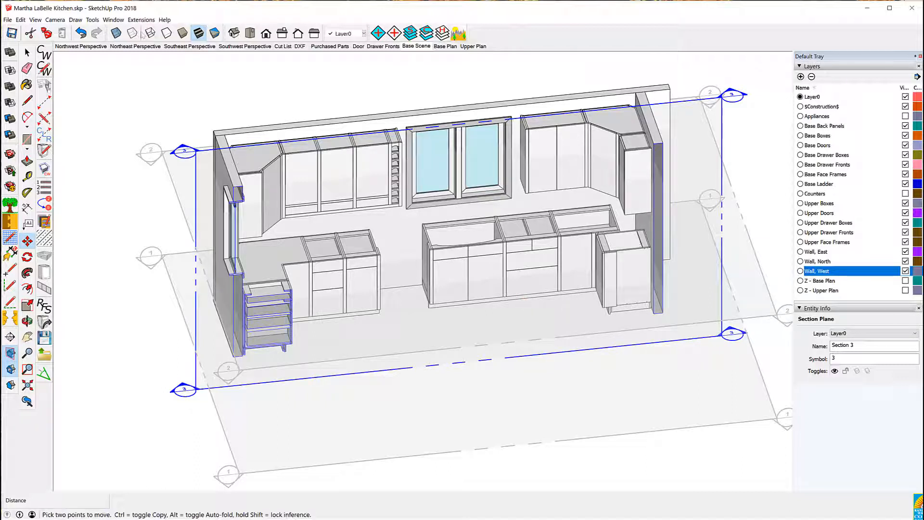
Create a CabWriter section view from the section plane named North Elevation
left_click(115, 22)
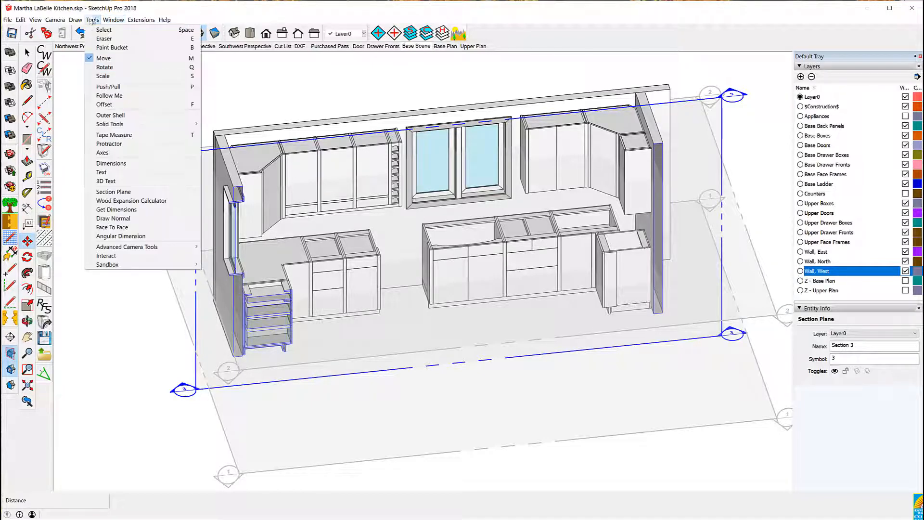
mouse_move(76, 20)
mouse_move(121, 56)
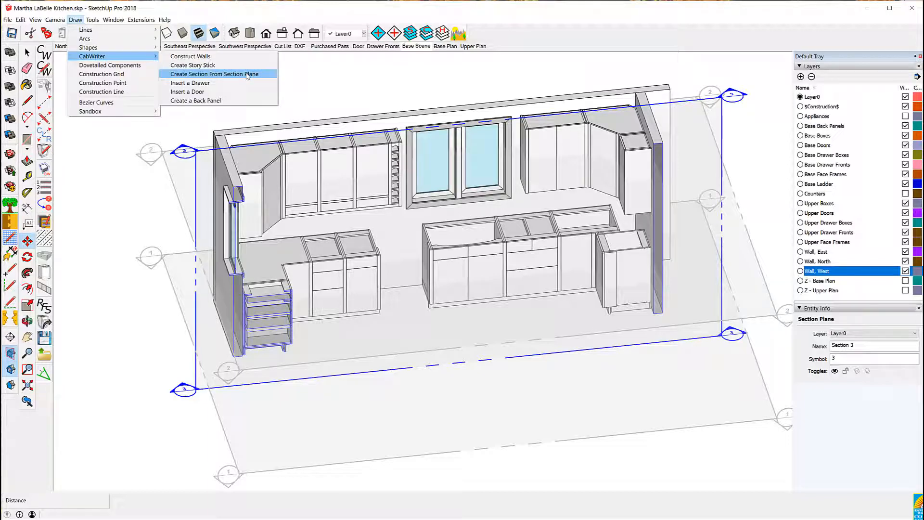
left_click(248, 75)
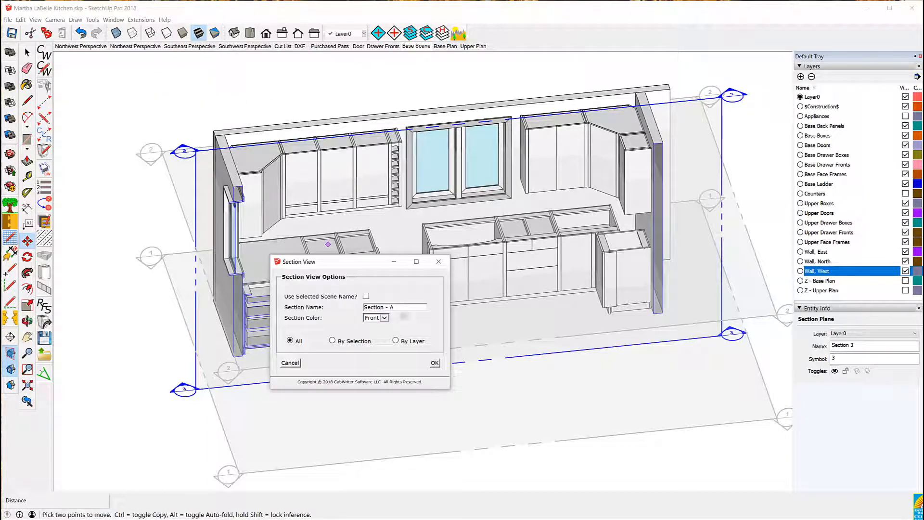
left_click_drag(398, 307, 356, 302)
type("North Elevation")
left_click(437, 364)
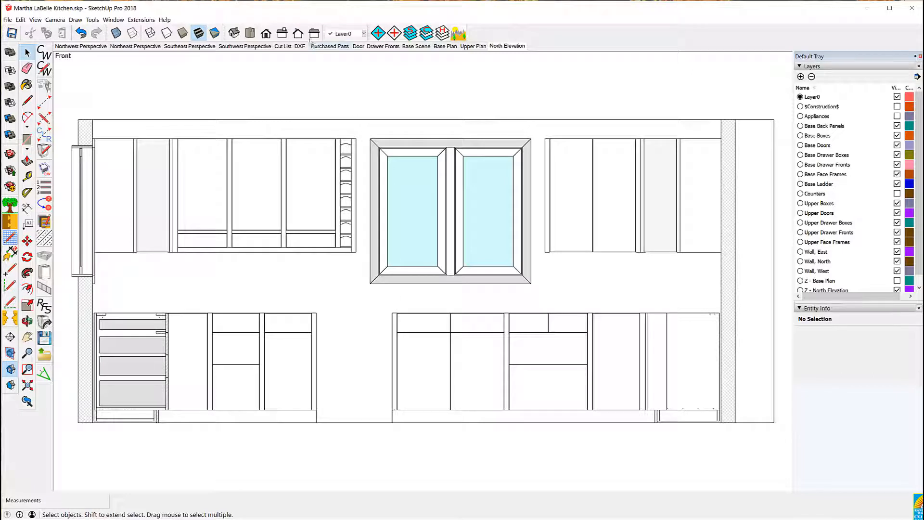
Place another section plane with default name on the north wall cabinets from the isometric view
left_click(233, 34)
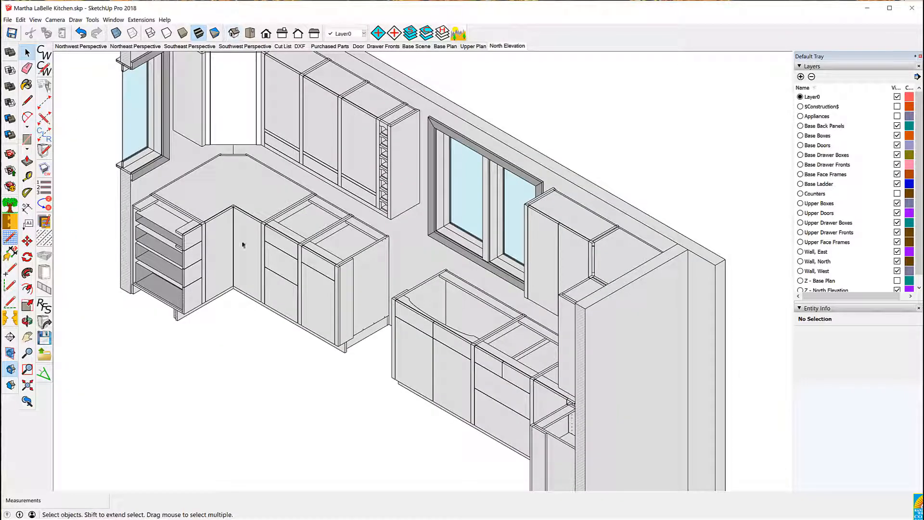
scroll(254, 261, "down", 2)
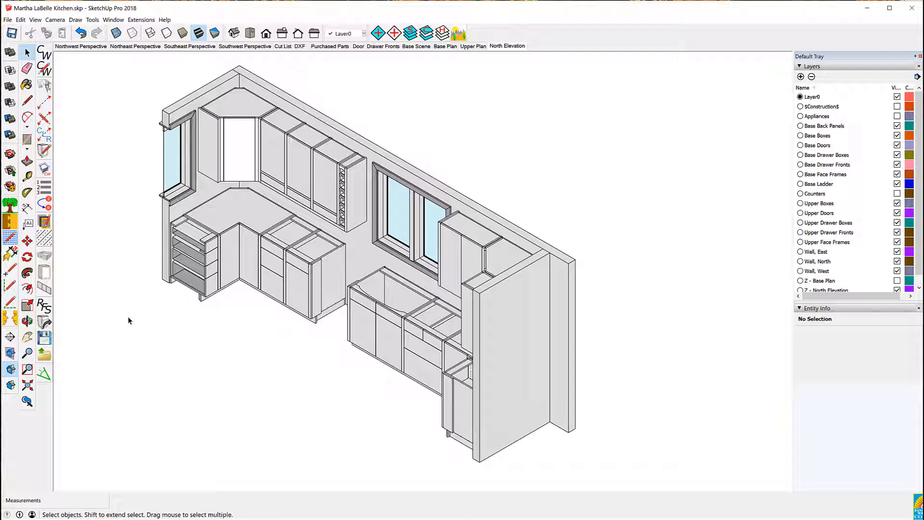
left_click(11, 339)
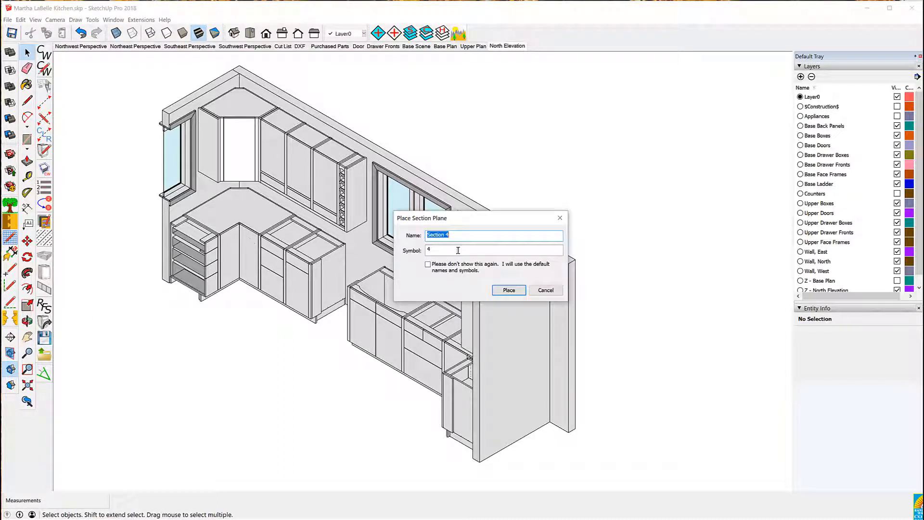
left_click(495, 290)
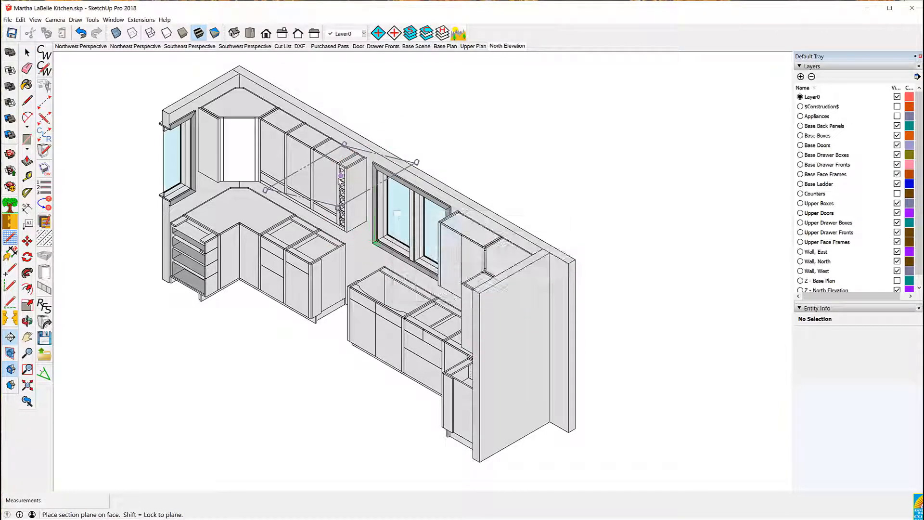
left_click(319, 181)
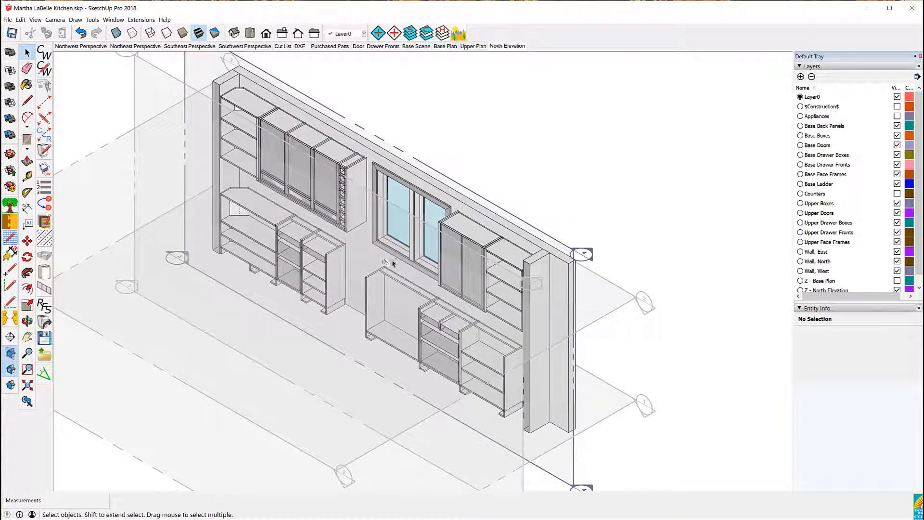
Move the new section plane about 4 9/32 inches to cut through the north wall cabinets
left_click(437, 174)
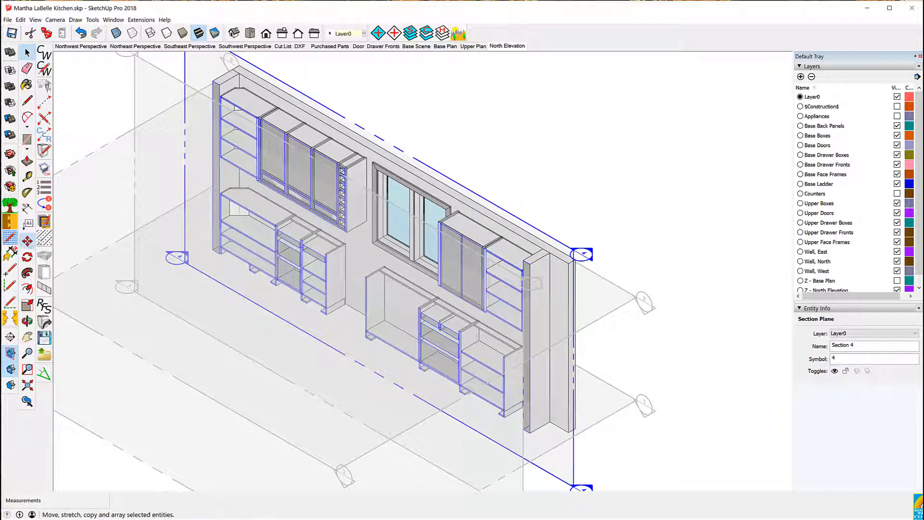
left_click(27, 241)
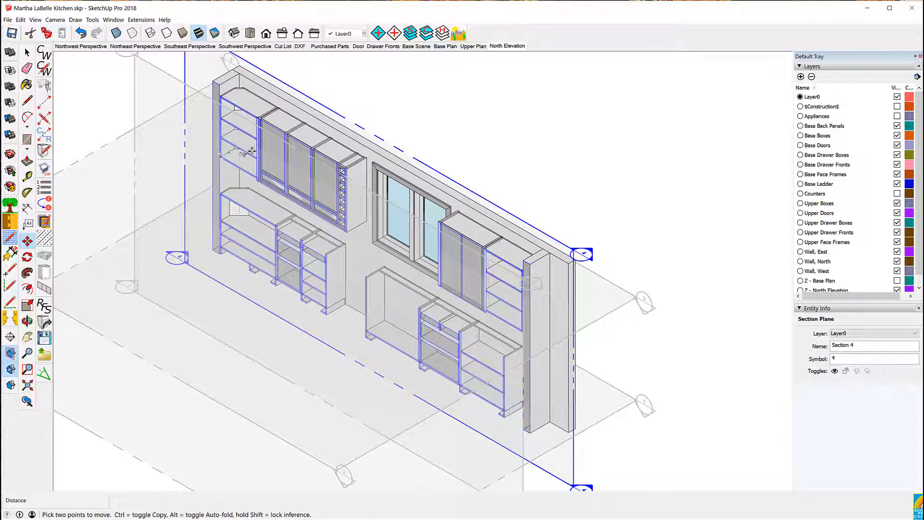
left_click(402, 152)
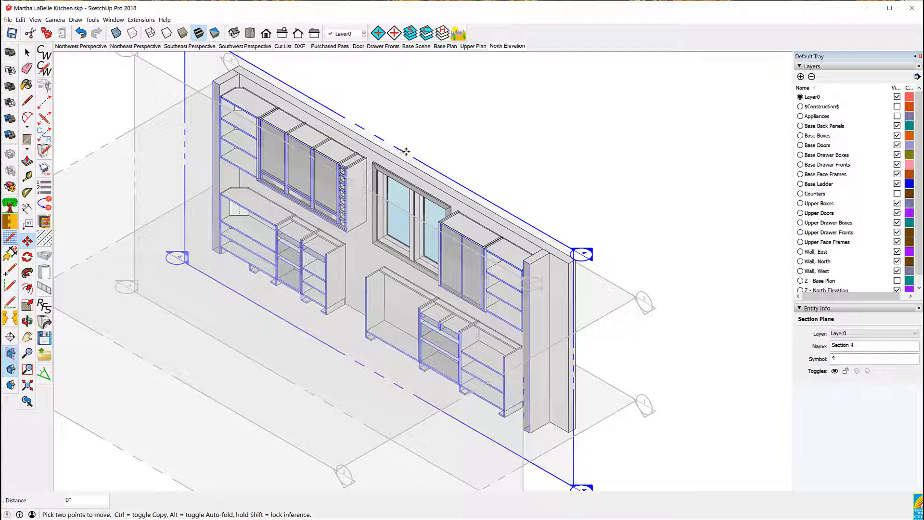
left_click(408, 151)
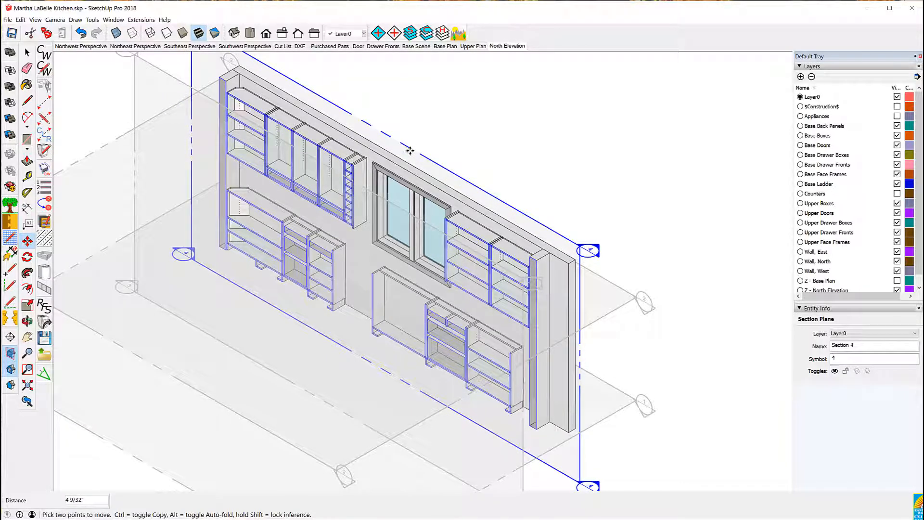
left_click(409, 150)
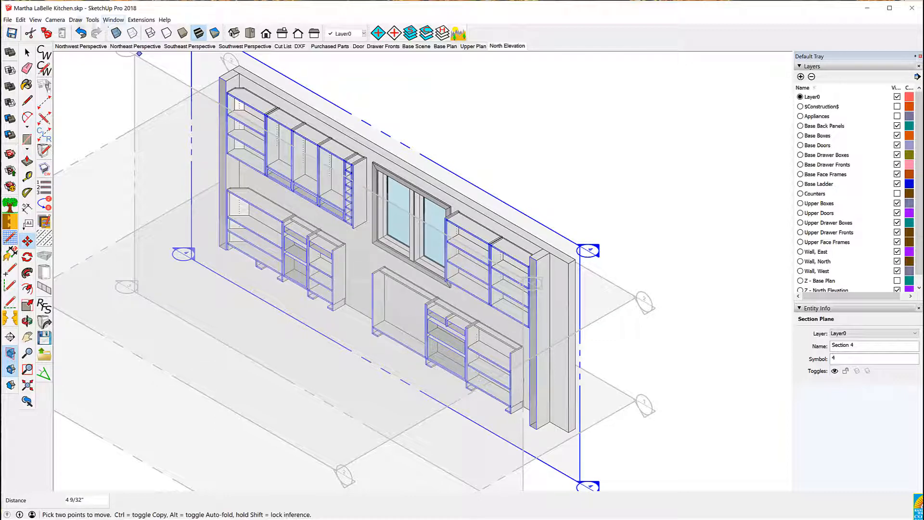
Create a CabWriter section view named North Section from the plane and compare it with the North Elevation scene
left_click(77, 22)
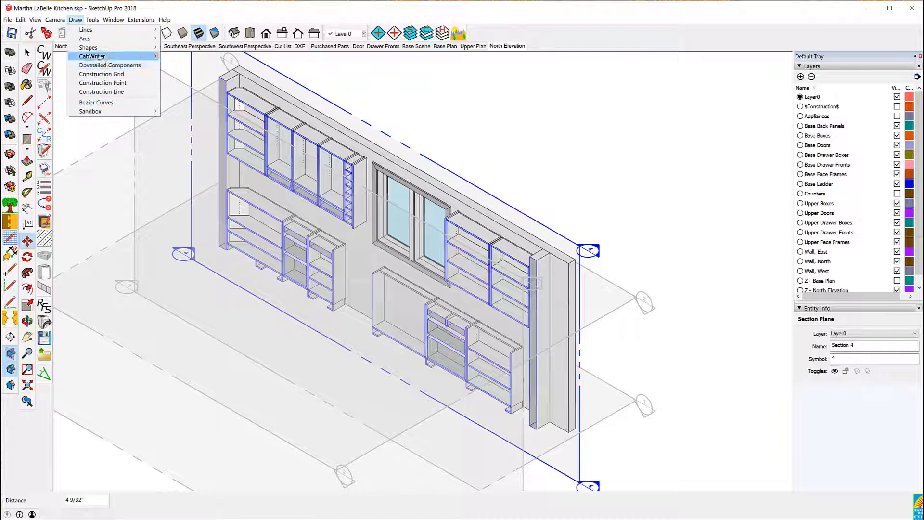
mouse_move(99, 57)
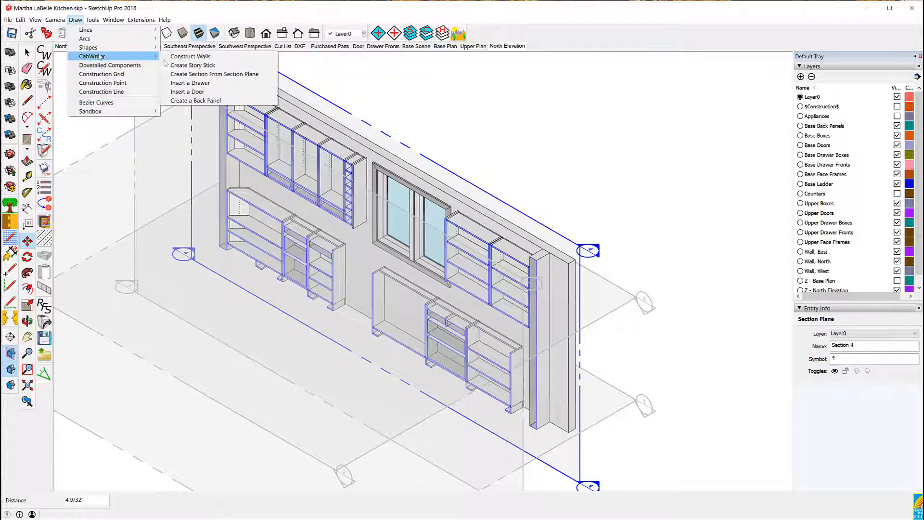
left_click(232, 75)
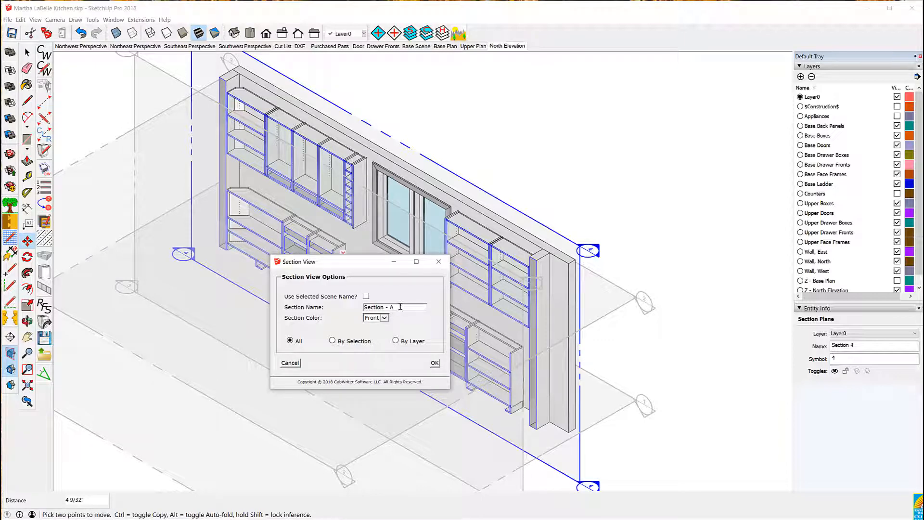
left_click_drag(400, 306, 338, 304)
type("North")
left_click(435, 363)
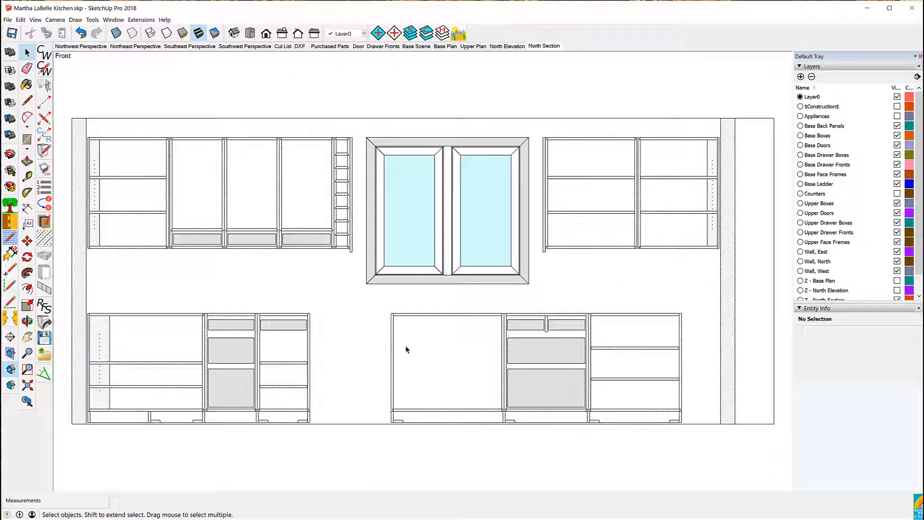
left_click(515, 47)
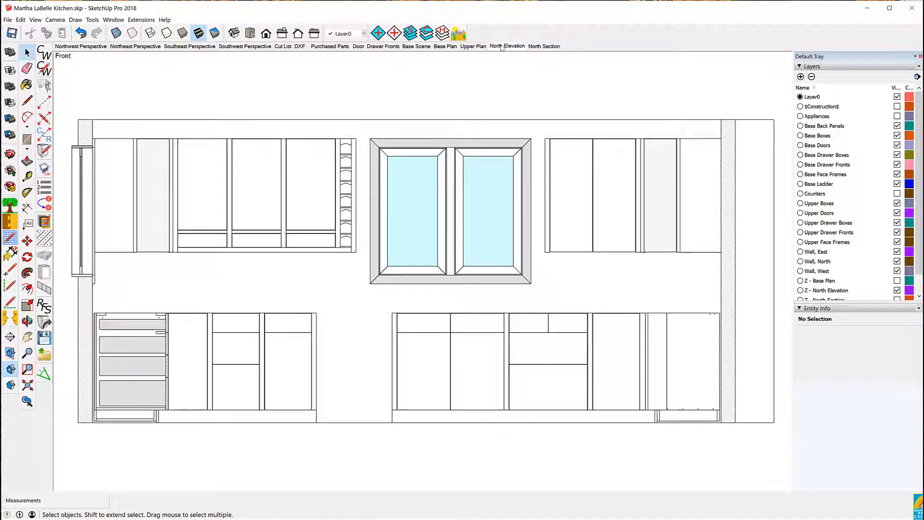
left_click(543, 47)
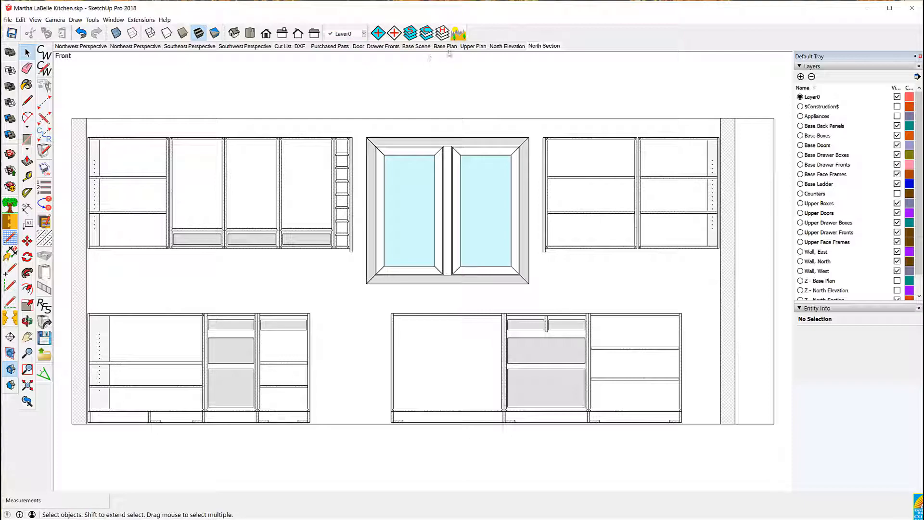
Open the Base Scene, switch to top view, orbit to an angled view and turn on section plane display
left_click(414, 46)
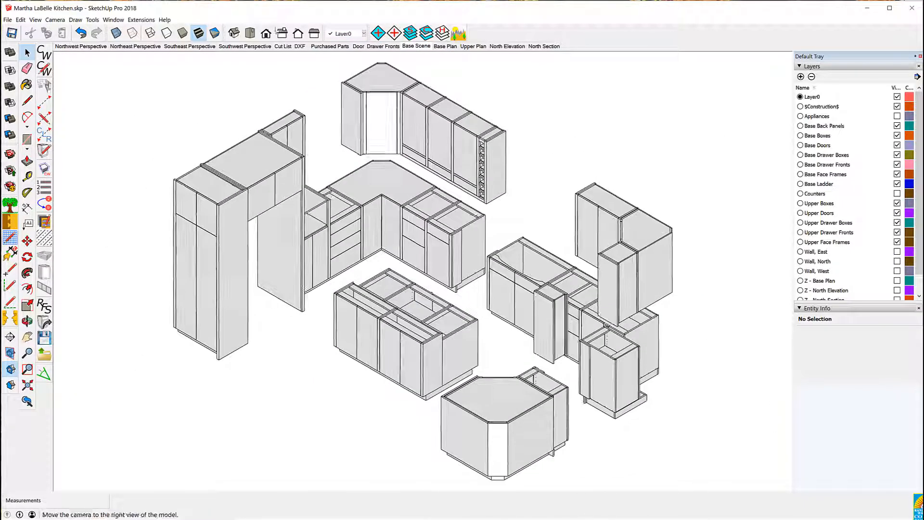
left_click(251, 35)
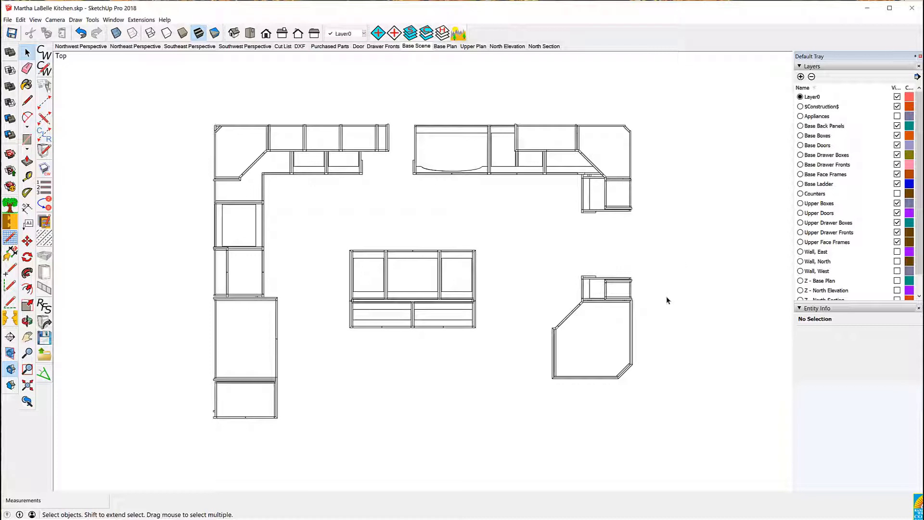
middle_click_drag(667, 300, 230, 213)
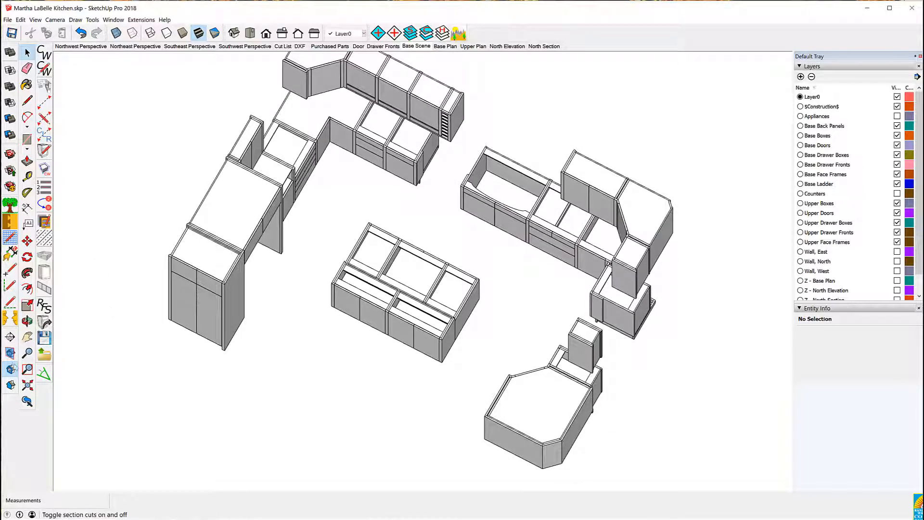
left_click(10, 353)
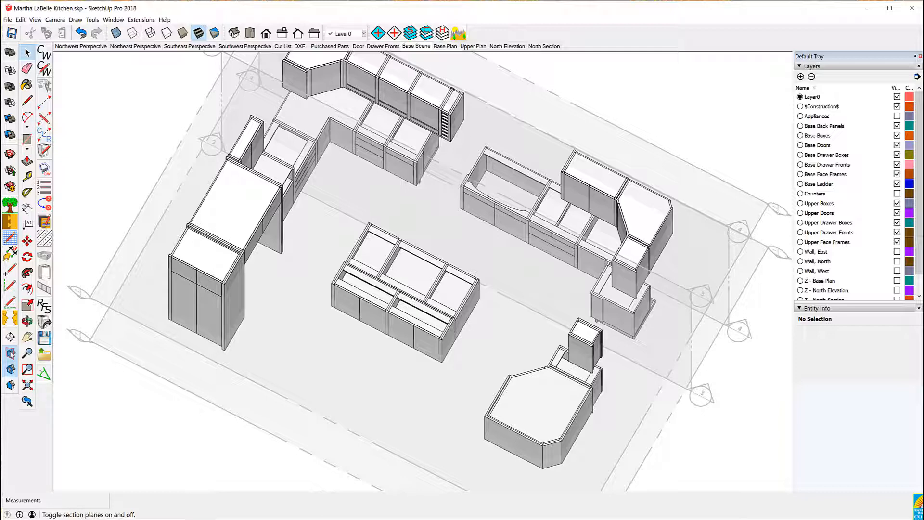
left_click(122, 360)
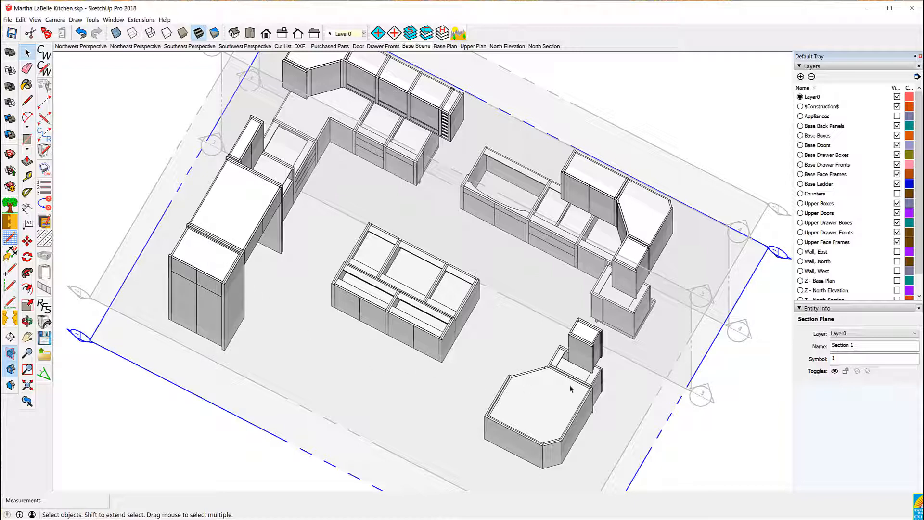
left_click(709, 443)
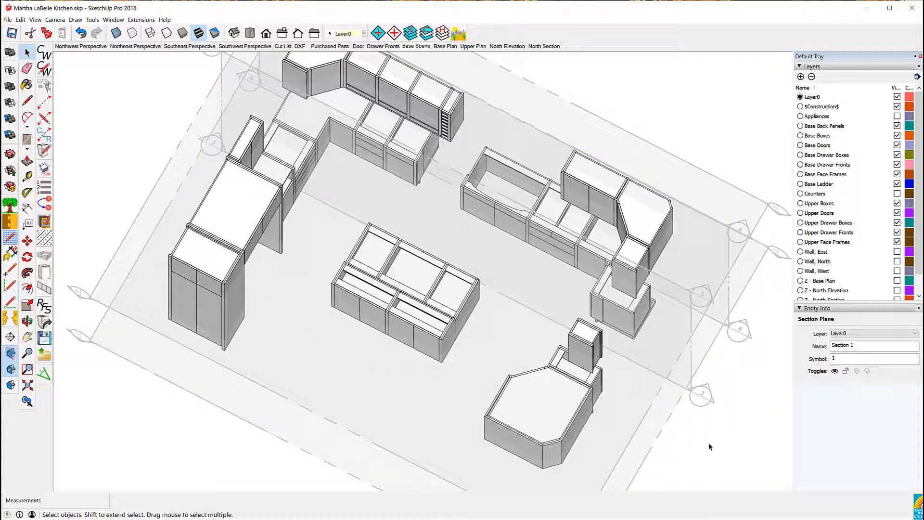
Select the entire corner base cabinet with CabWriter's Select Cabinet, then add the horizontal section plane to the selection
left_click(516, 406)
right_click(516, 407)
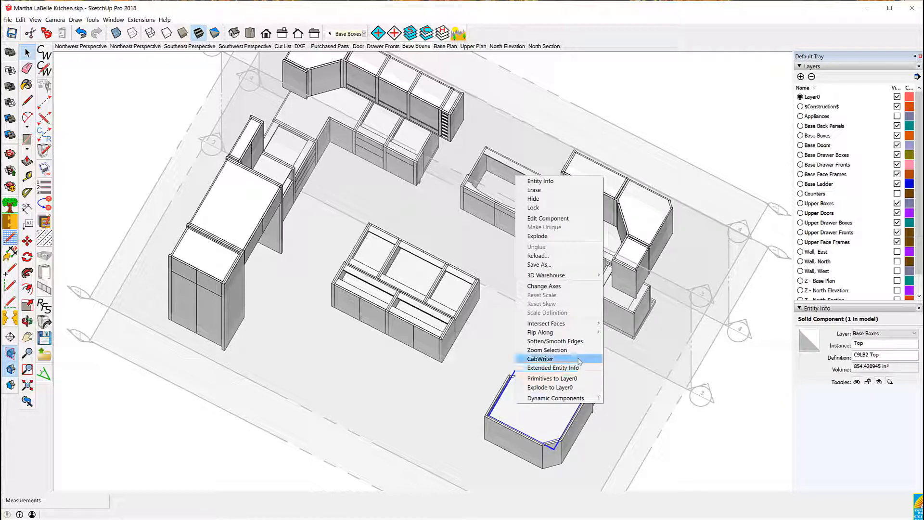
mouse_move(578, 359)
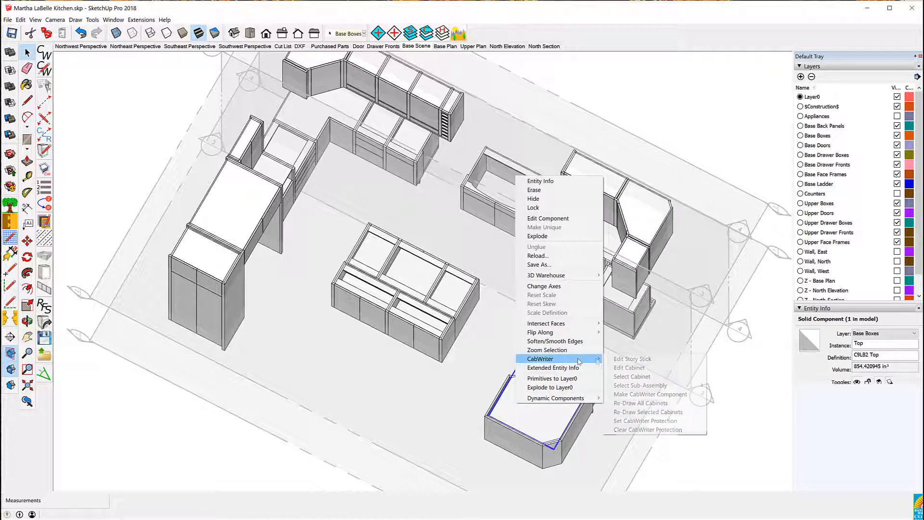
left_click(629, 376)
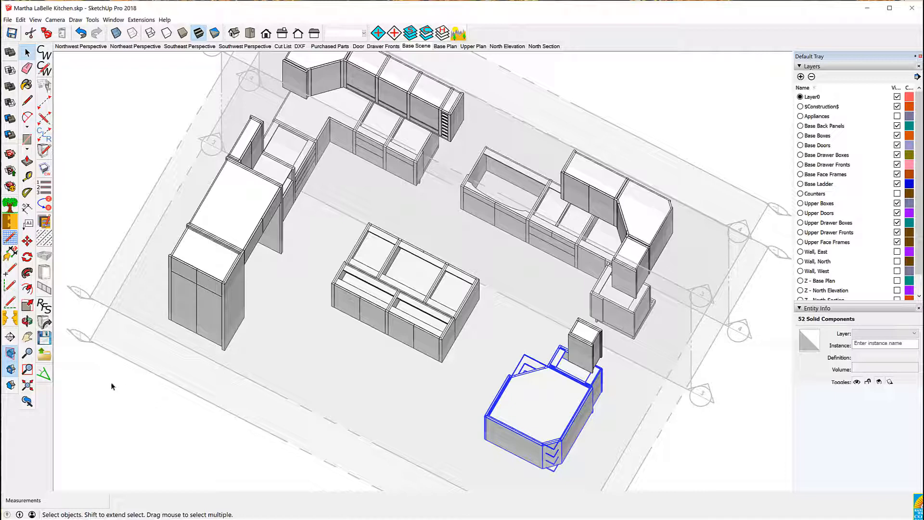
left_click(117, 357, "shift")
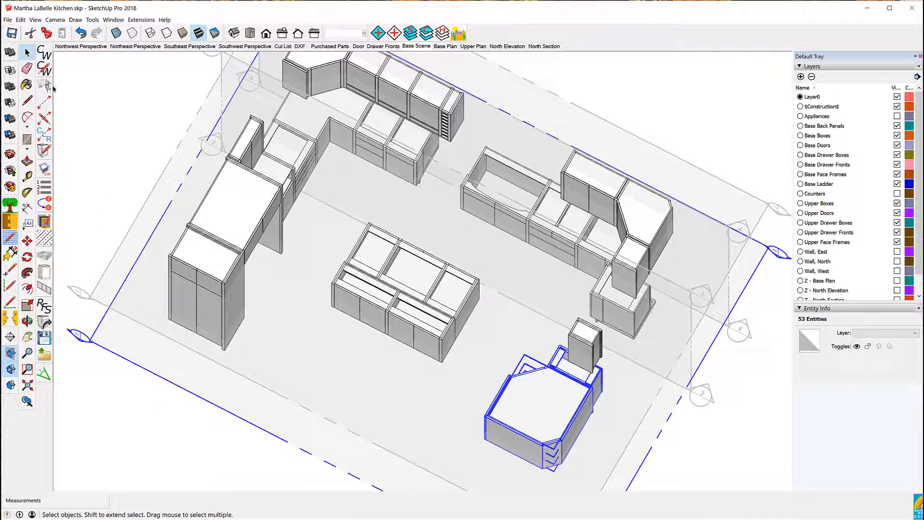
Create a CabWriter section view from the section plane by selection with the default name, then compare it with the North Section scene
left_click(75, 19)
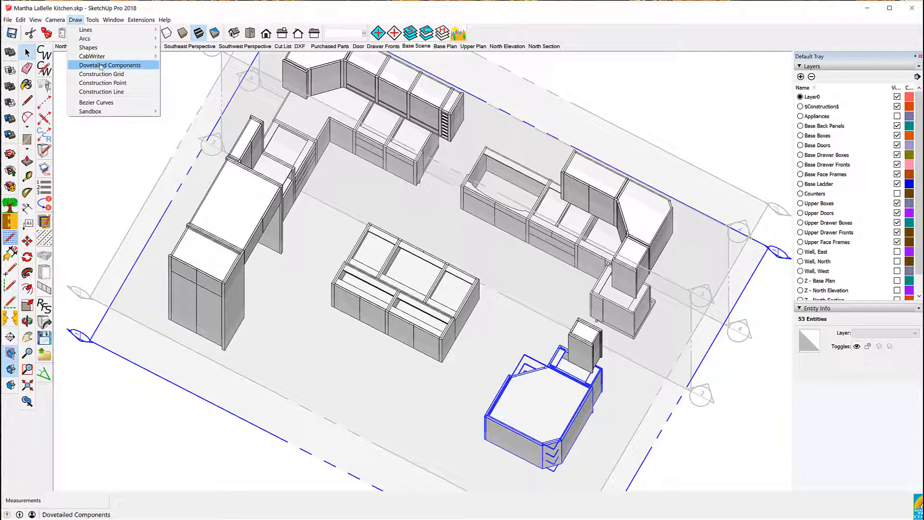
mouse_move(95, 56)
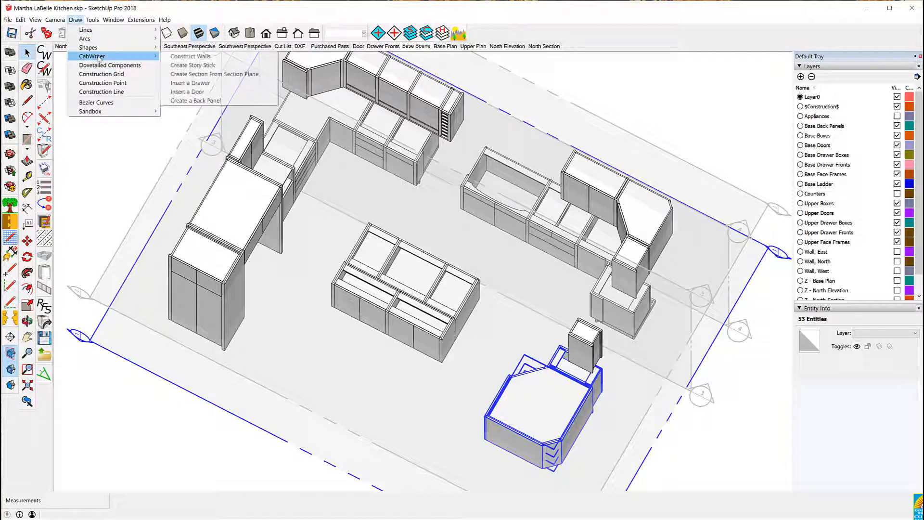
left_click(237, 74)
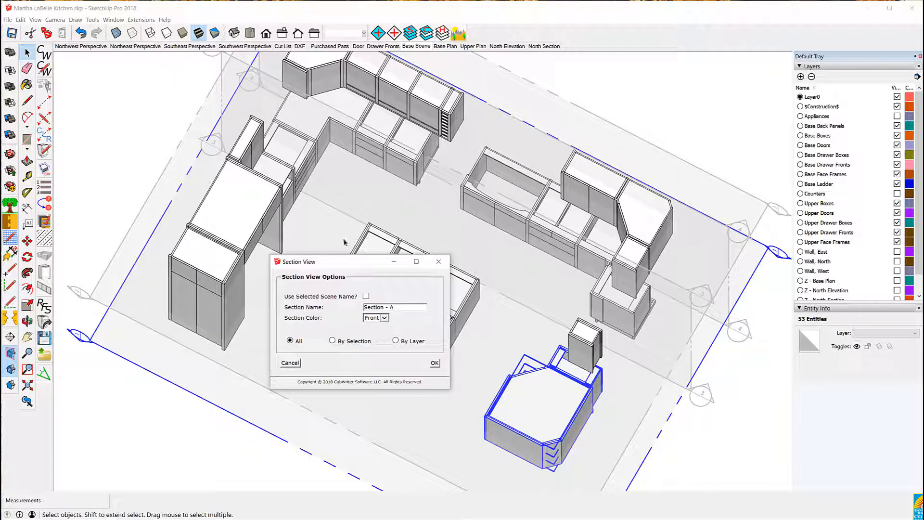
left_click(332, 341)
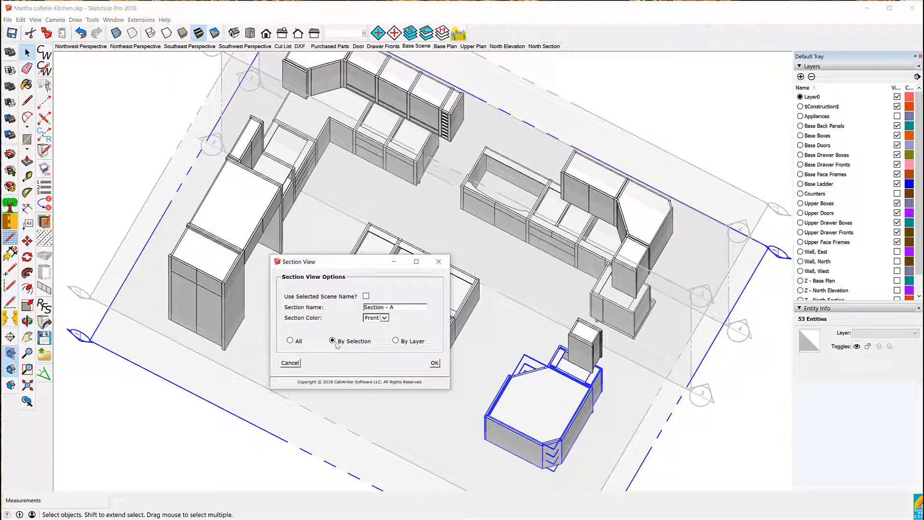
left_click(435, 364)
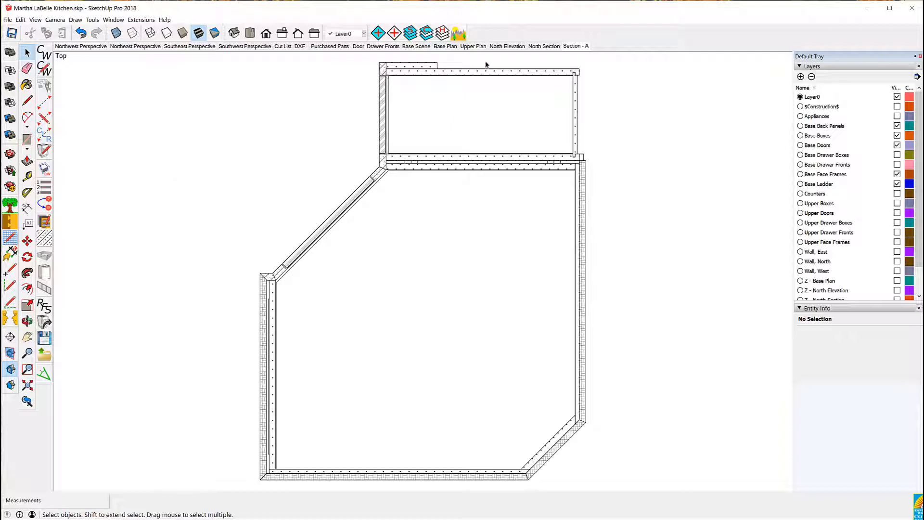
left_click(544, 45)
left_click(579, 47)
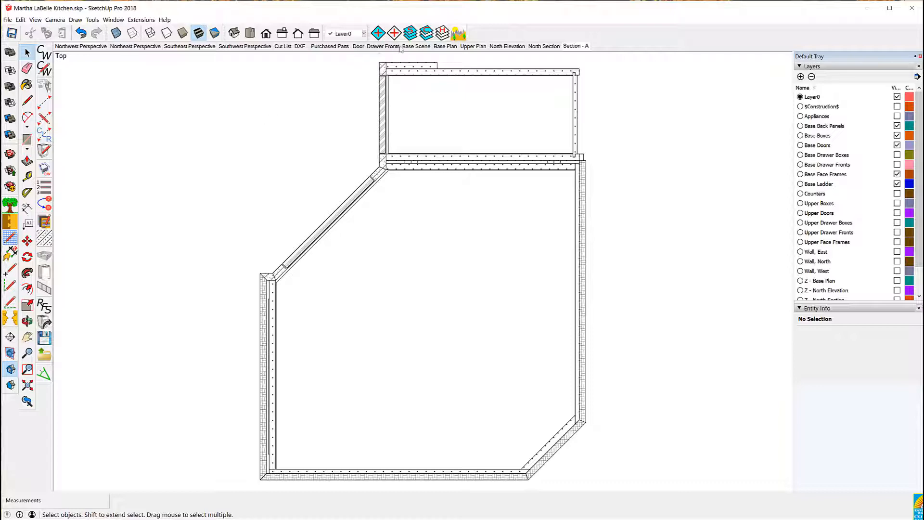
Open the Base Scene, hide all layers, and show only the Base Ladder layer
left_click(415, 46)
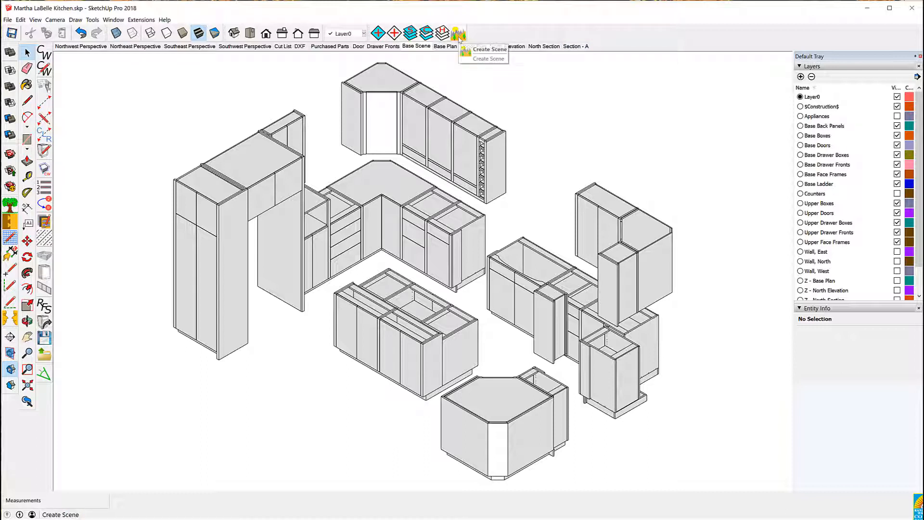
left_click(441, 33)
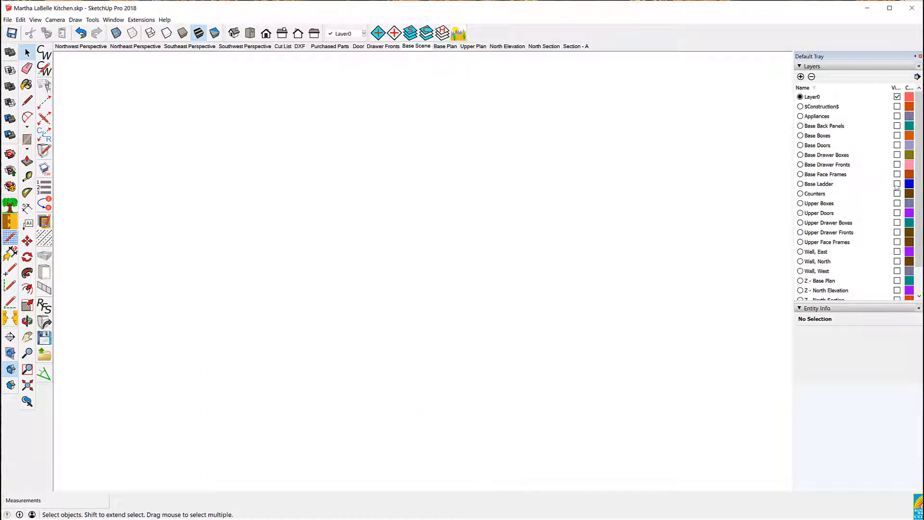
left_click(897, 183)
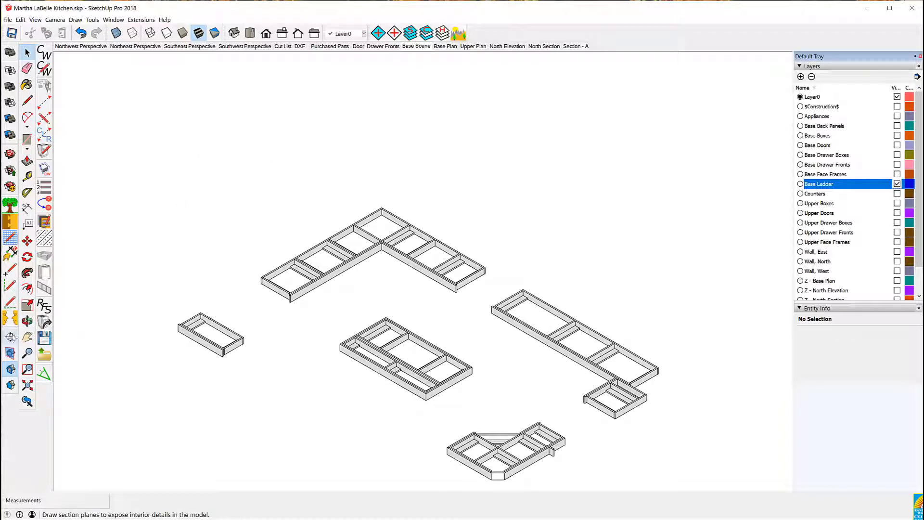
Place a new horizontal section plane with the default name on the ground beneath the base ladders
left_click(10, 337)
left_click(168, 392)
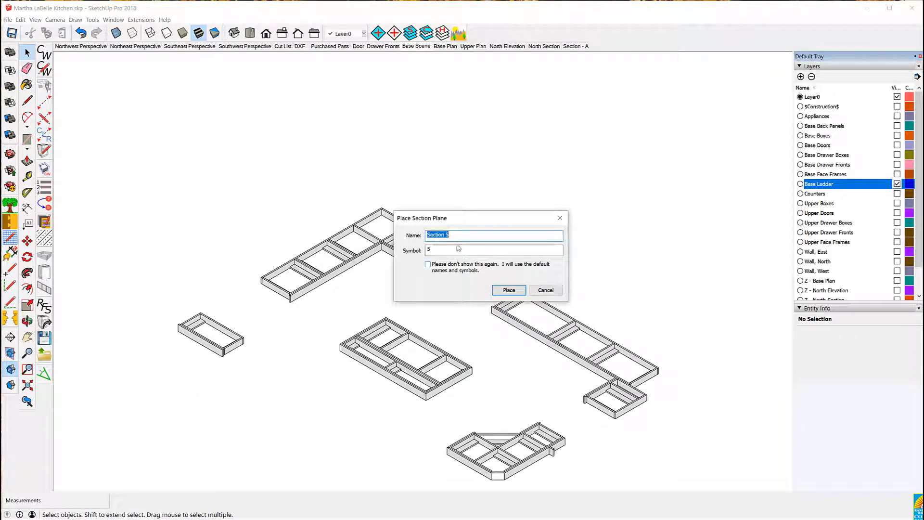
left_click(508, 291)
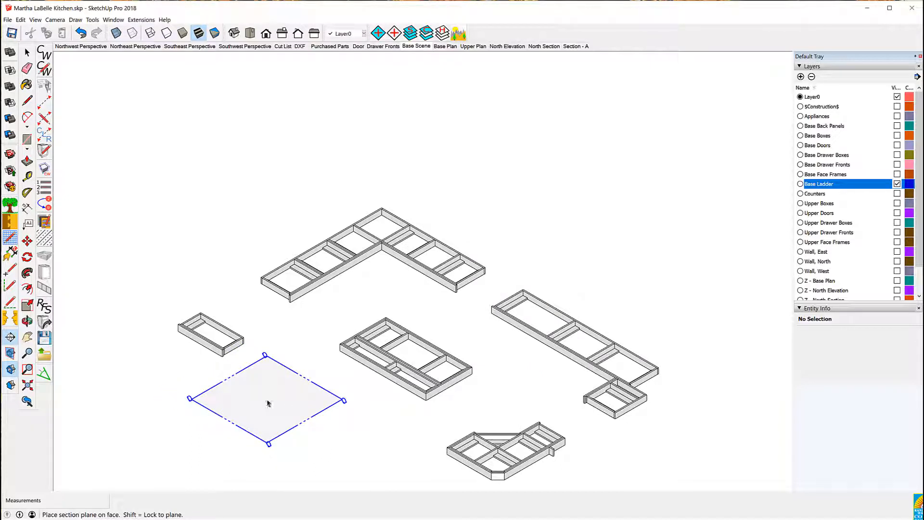
left_click(268, 404)
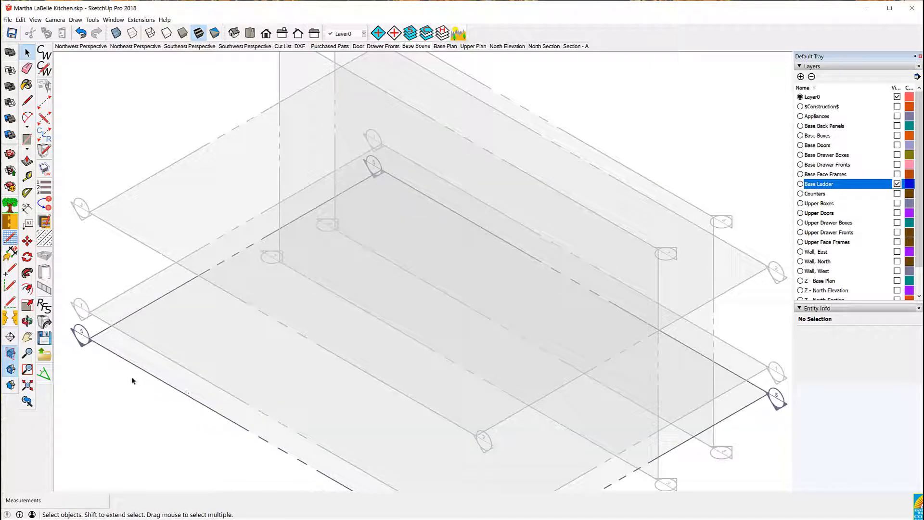
Move the new section plane up so it cuts through the base ladders
left_click(142, 370)
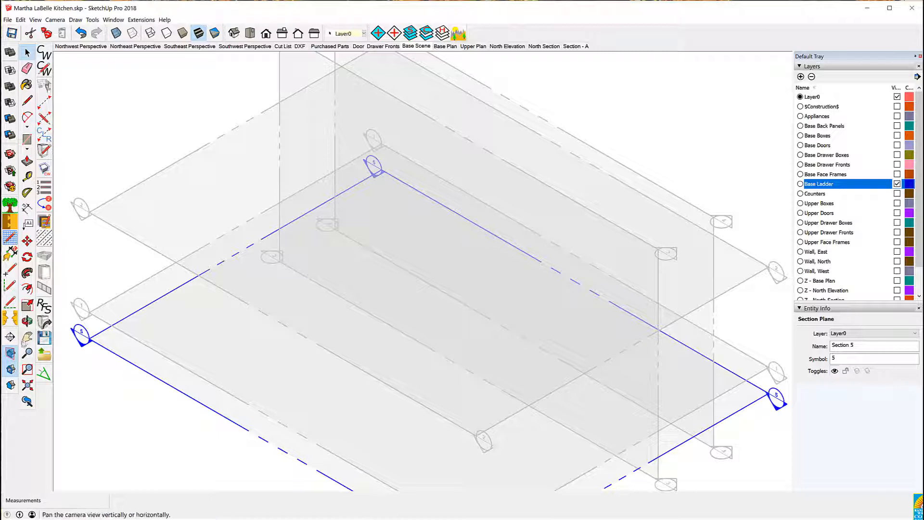
left_click(27, 240)
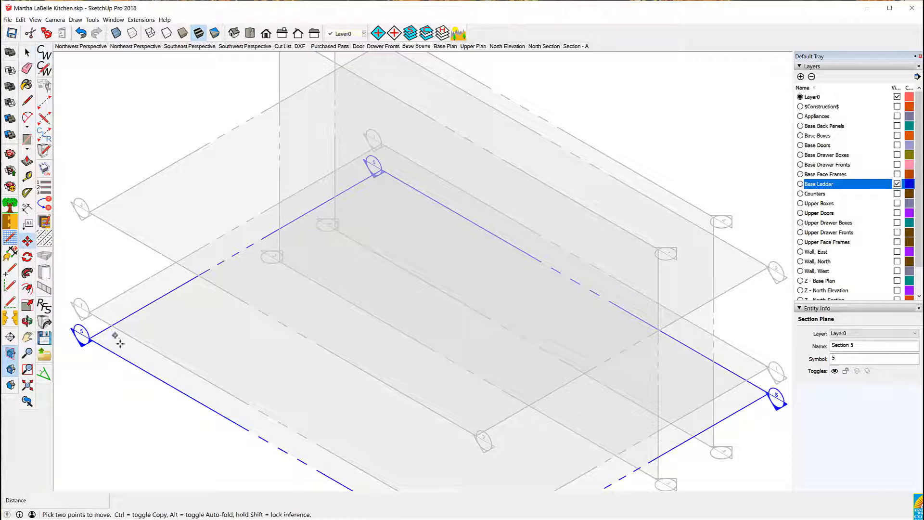
left_click(119, 353)
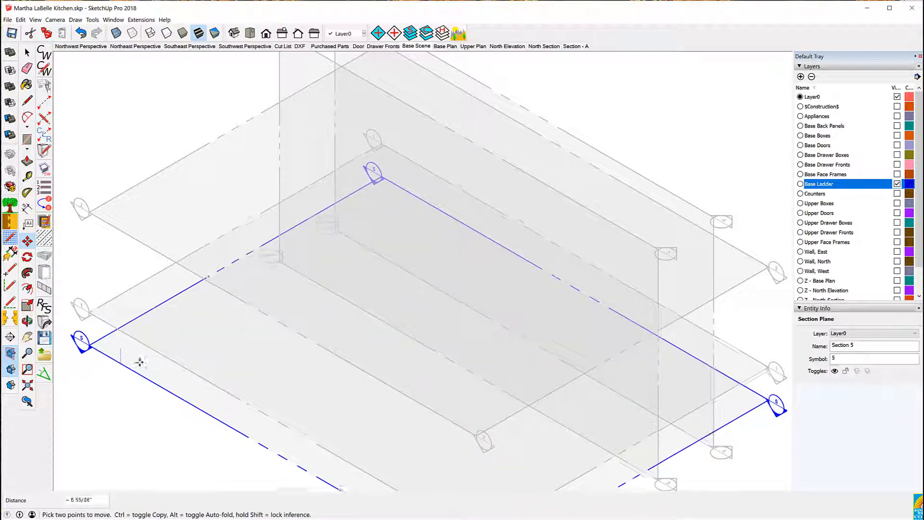
scroll(192, 337, "up", 3)
scroll(194, 334, "up", 6)
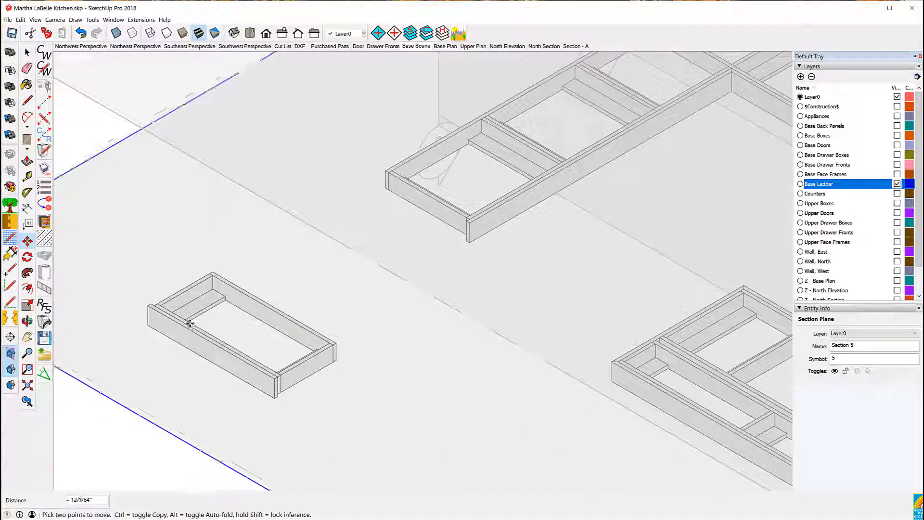
scroll(241, 302, "up", 2)
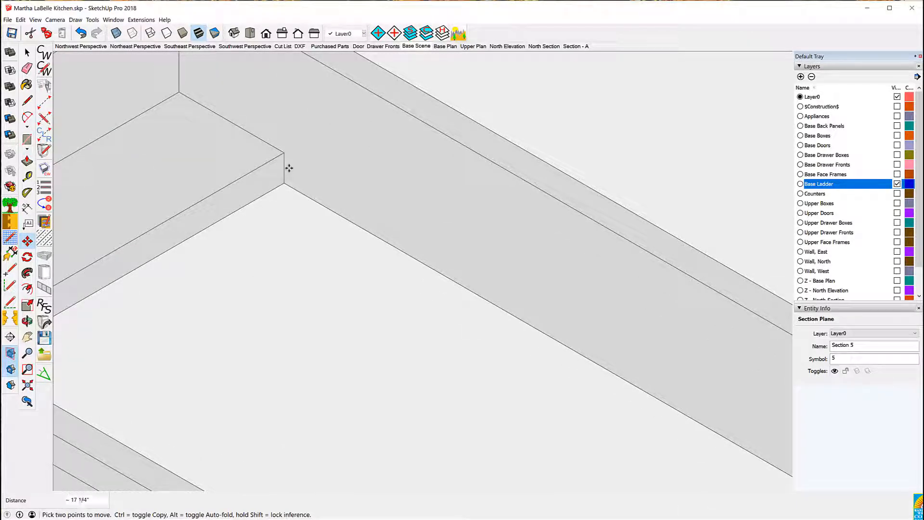
scroll(284, 212, "down", 3)
scroll(283, 219, "down", 4)
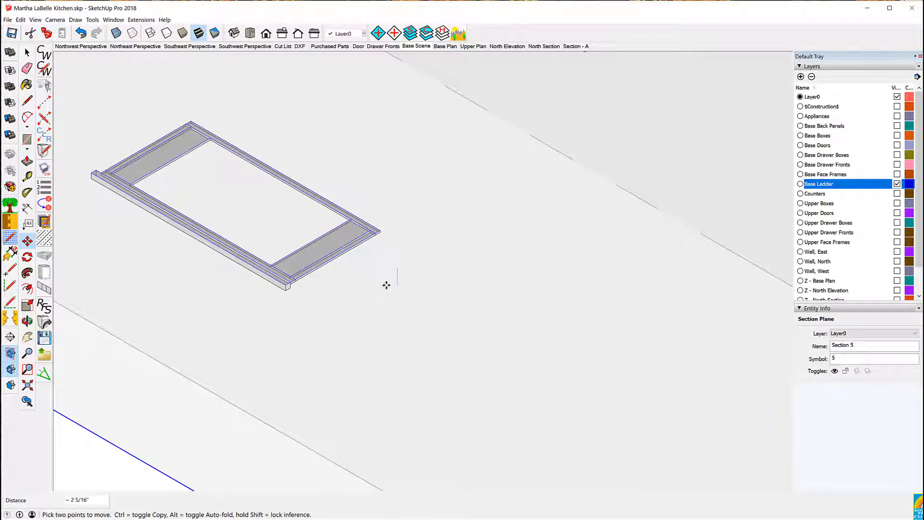
left_click(386, 285)
scroll(312, 255, "down", 6)
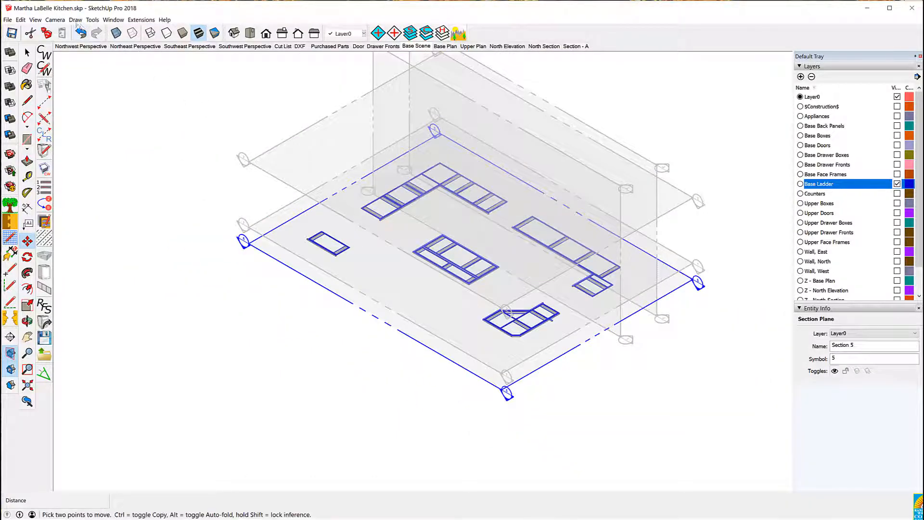
Create a CabWriter section view from the section plane named Base Ladder Section, using the By Layer option
left_click(75, 19)
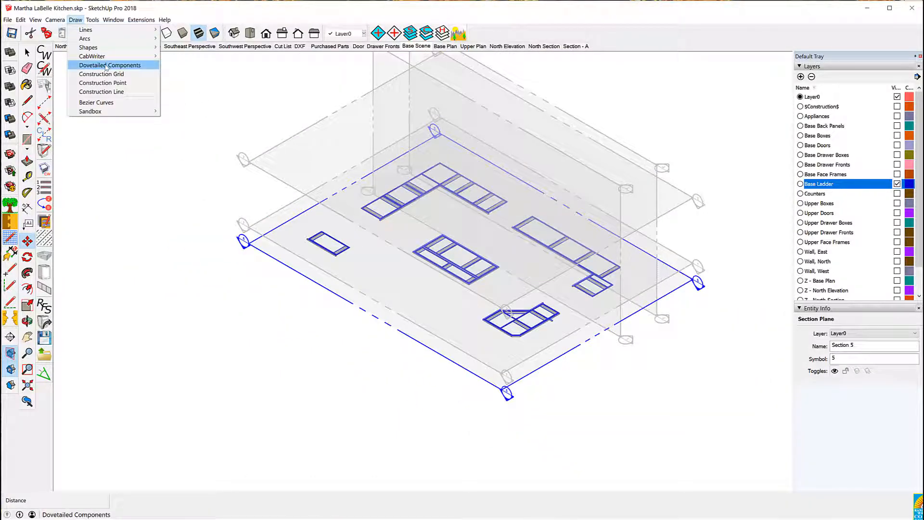
mouse_move(103, 56)
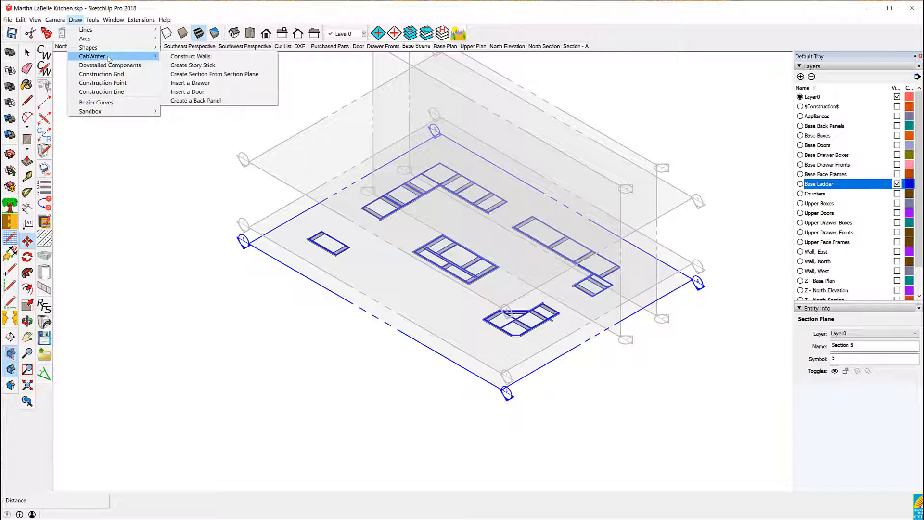
left_click(223, 75)
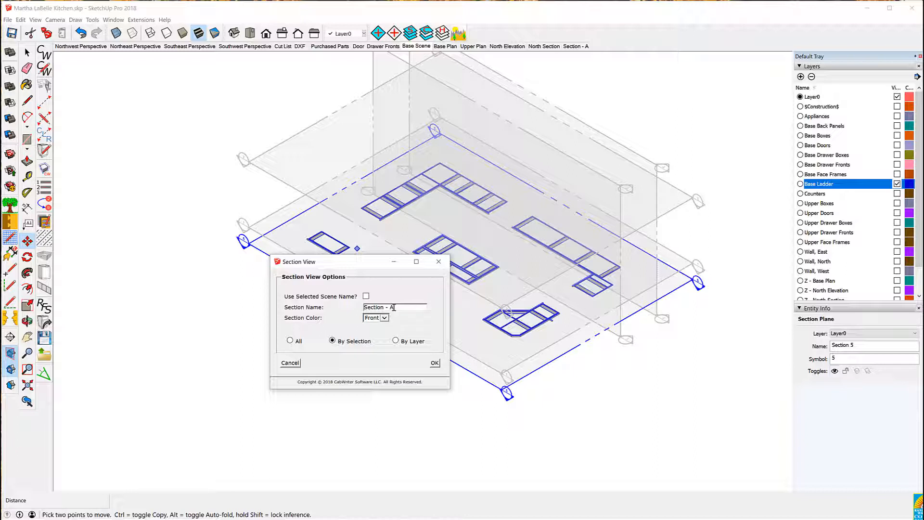
left_click_drag(397, 307, 365, 306)
type("Sase")
type(" Ladder")
type(" Sec")
type("tion")
left_click(395, 341)
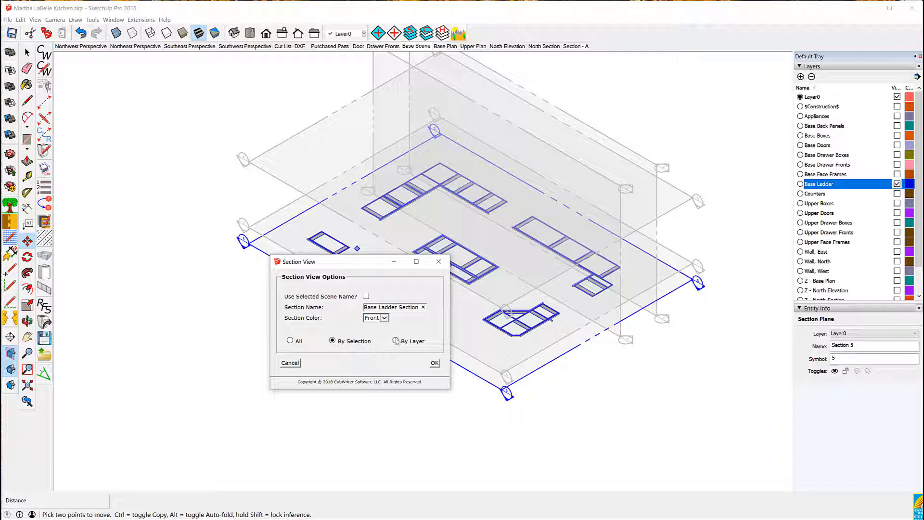
left_click(434, 362)
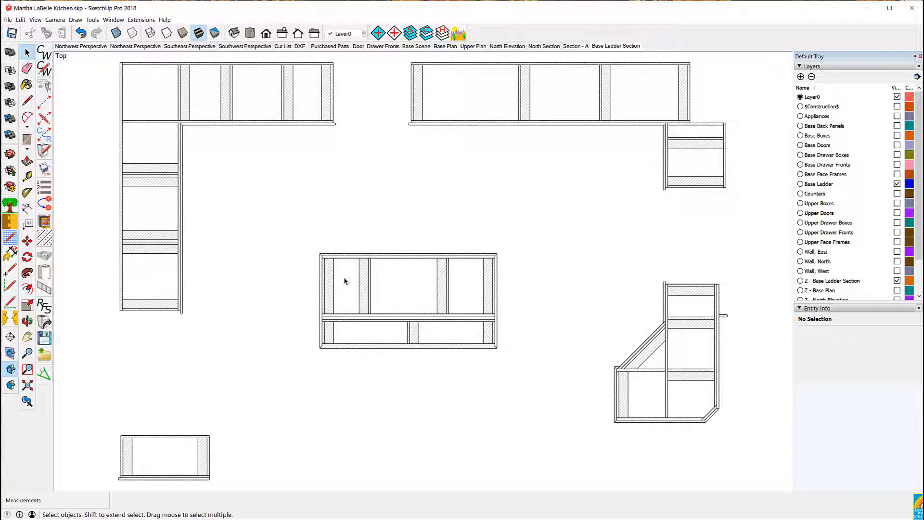
left_click(8, 20)
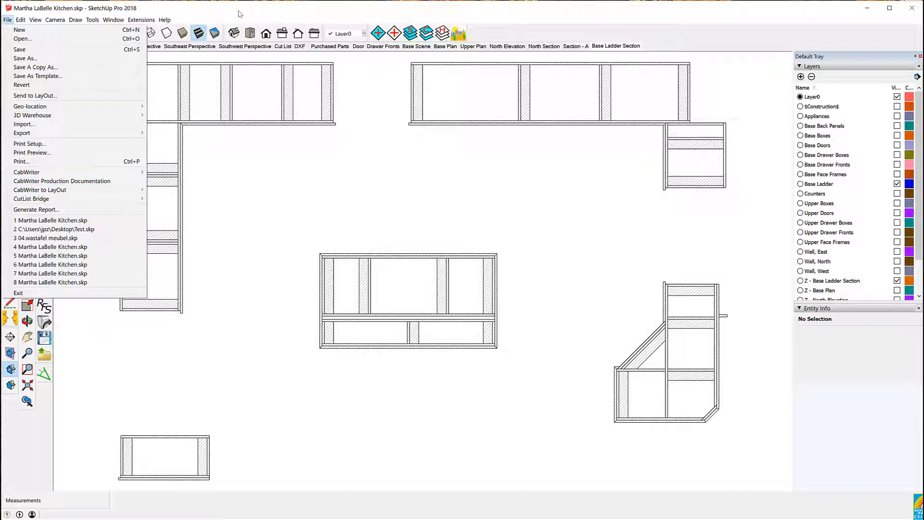
left_click(240, 13)
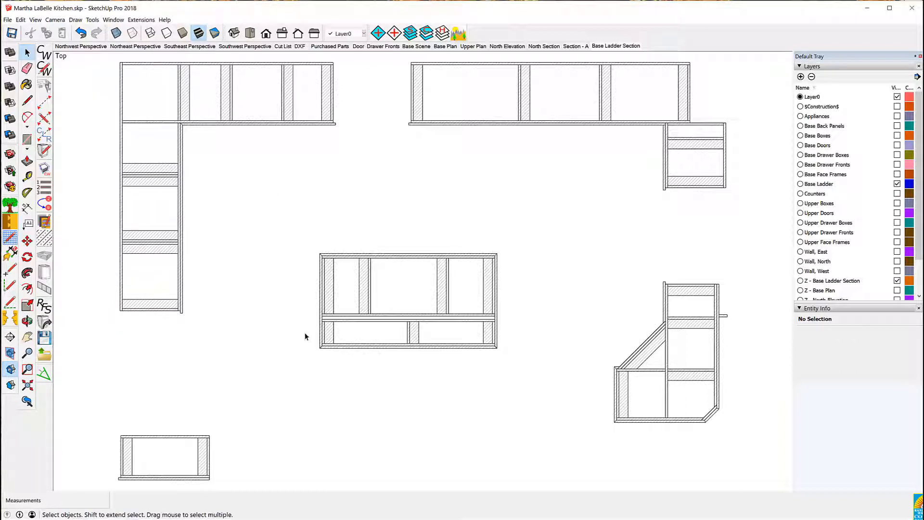